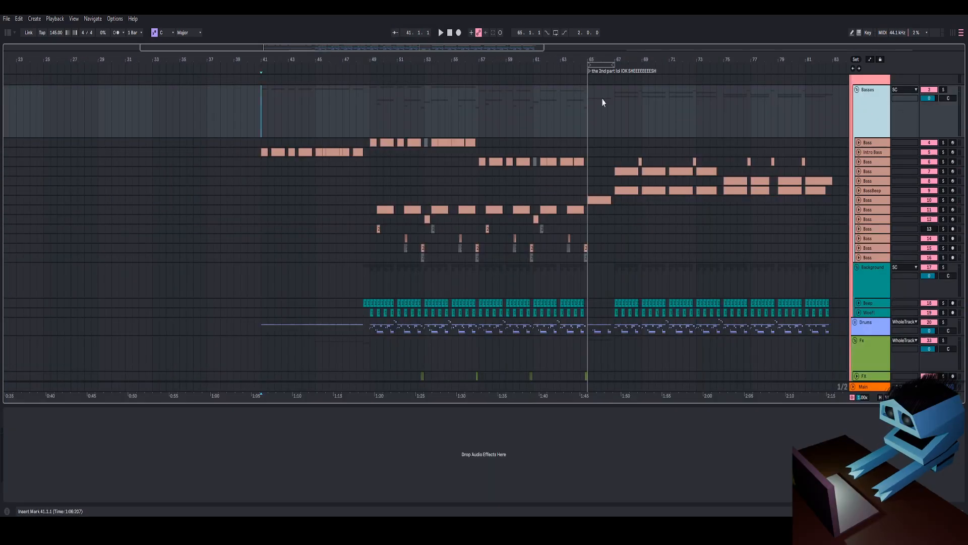
- Scroll through the arrangement's tracks and unfold the Bass track to show its clips
left_click_drag(429, 60, 365, 60)
scroll(872, 282, "down", 3)
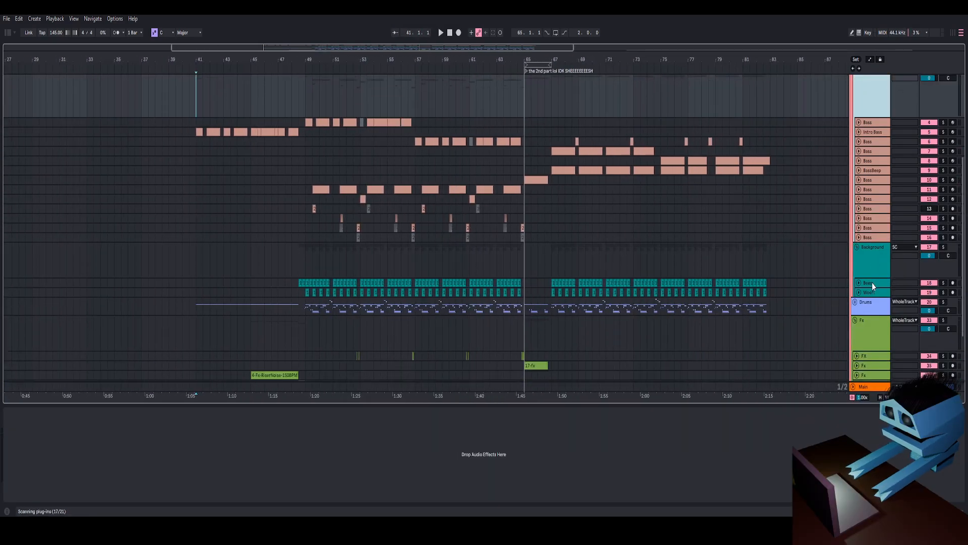
scroll(860, 266, "down", 1)
left_click(855, 228)
scroll(867, 158, "up", 4)
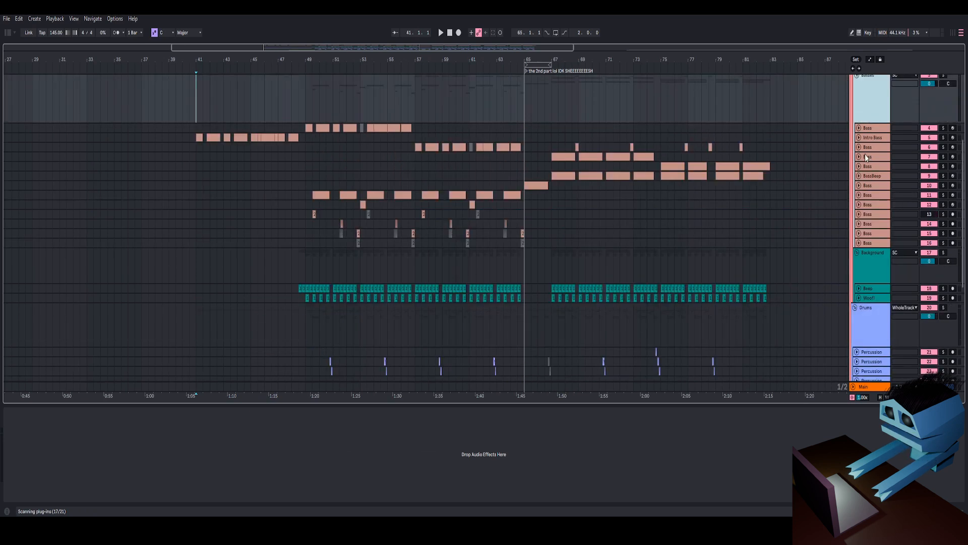
left_click(859, 128)
left_click(868, 129)
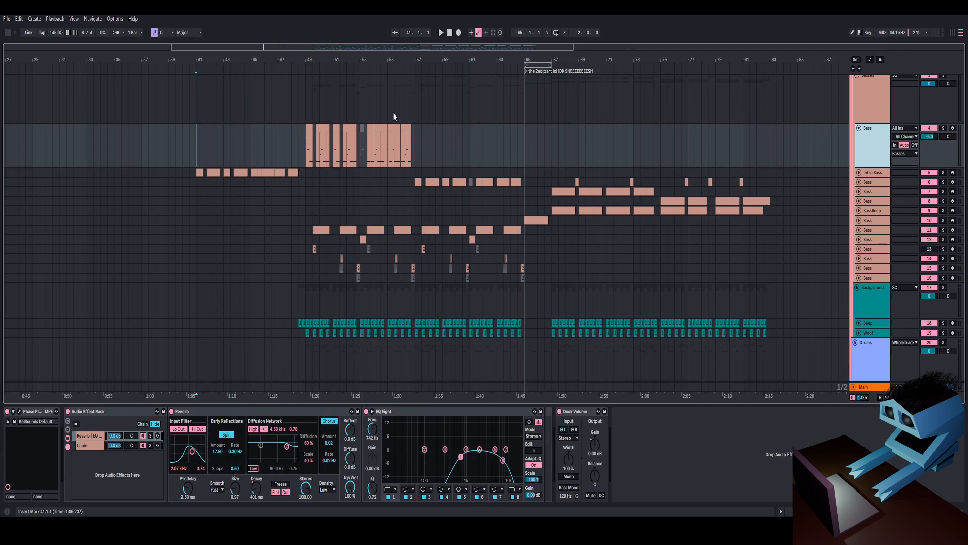
- Zoom in around bar 49, solo the Bass track and start playback from there
mouse_move(314, 60)
left_mouse_down()
mouse_move(312, 104)
mouse_move(288, 84)
left_mouse_up()
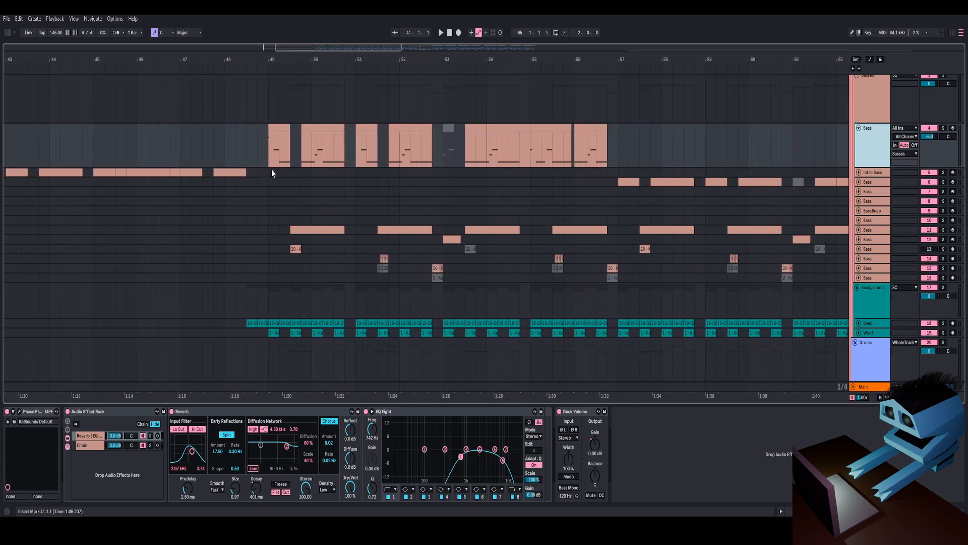
left_click(270, 164)
left_click(943, 128)
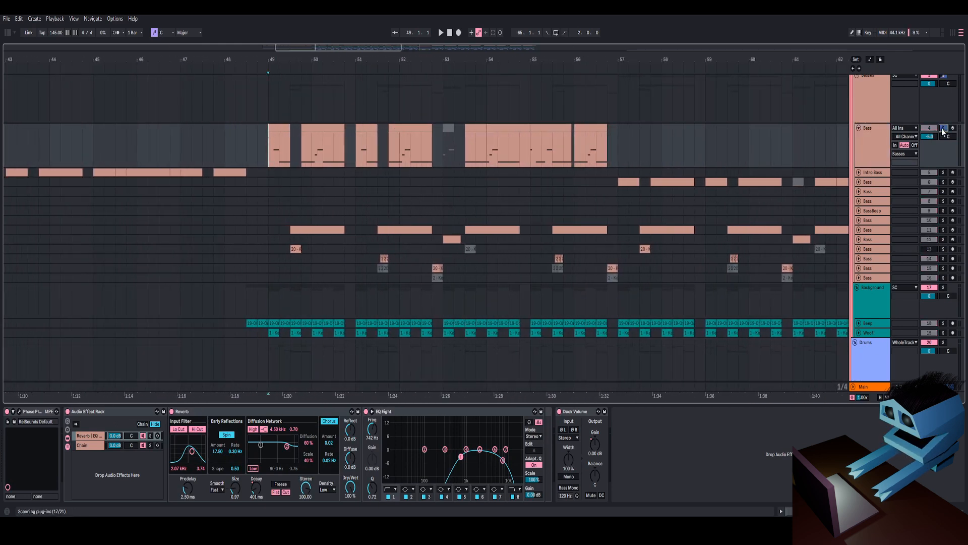
left_click(868, 142)
key("space")
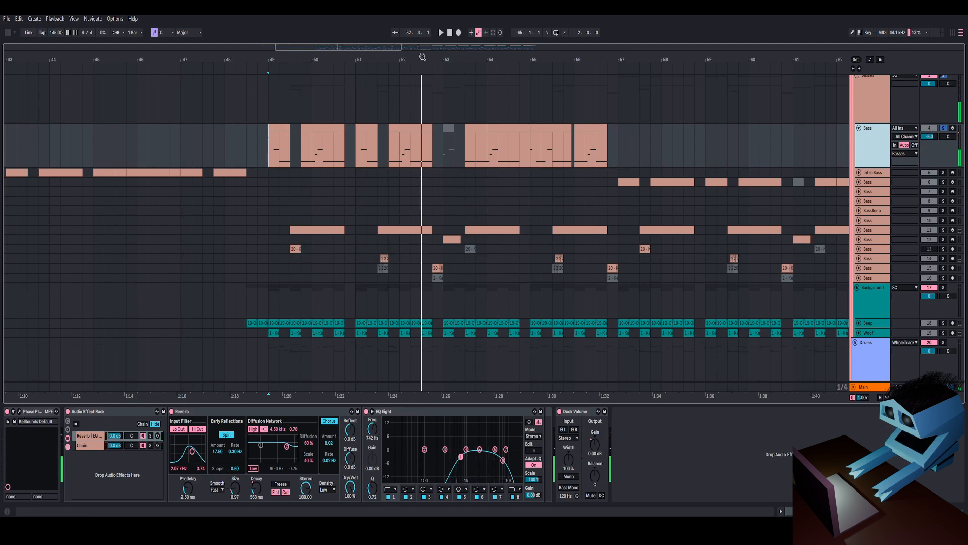
- Open the Bass track's Phase Plant instrument and scroll through its effect lanes to review the chain
left_click_drag(437, 60, 454, 67)
left_click(19, 411)
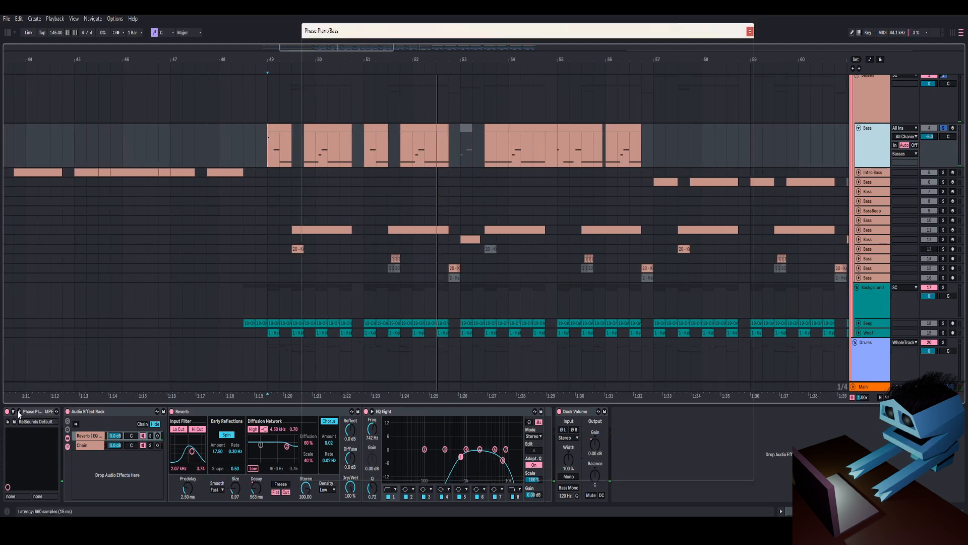
left_click(619, 118)
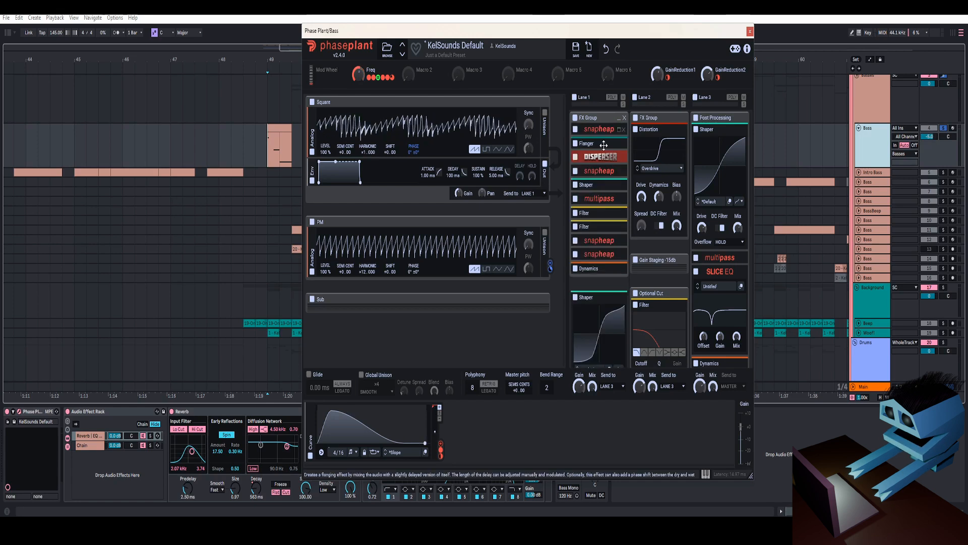
scroll(598, 176, "down", 3)
scroll(605, 188, "up", 3)
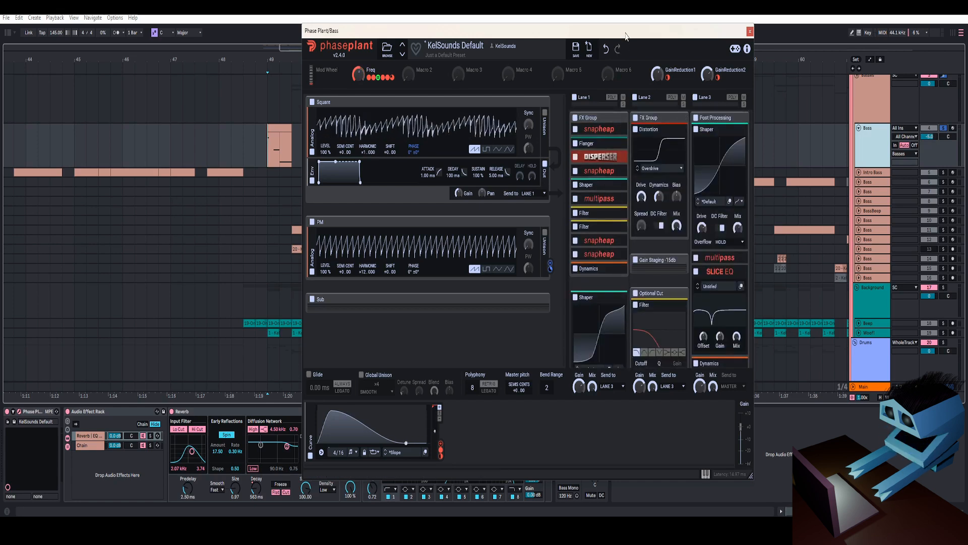
left_click_drag(626, 32, 629, 25)
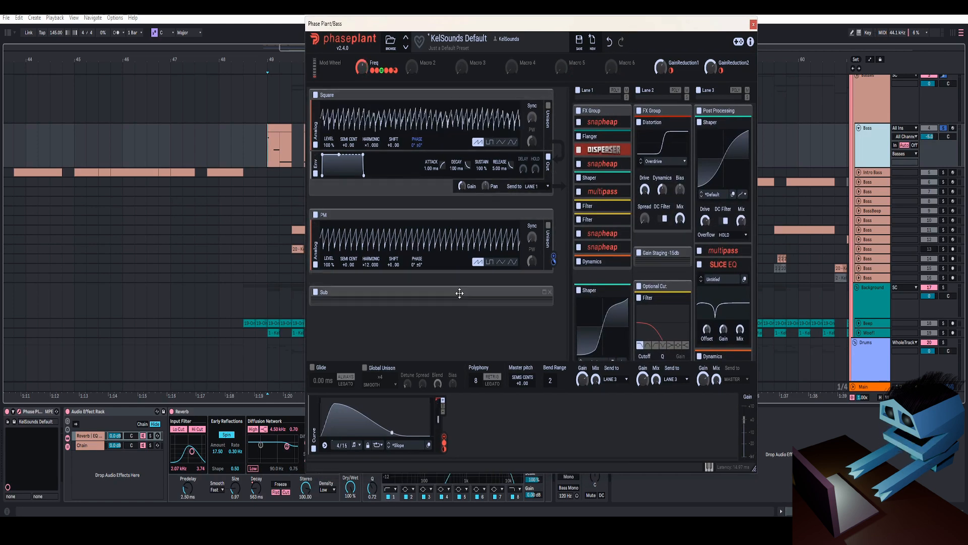
scroll(603, 140, "down", 3)
scroll(603, 151, "up", 3)
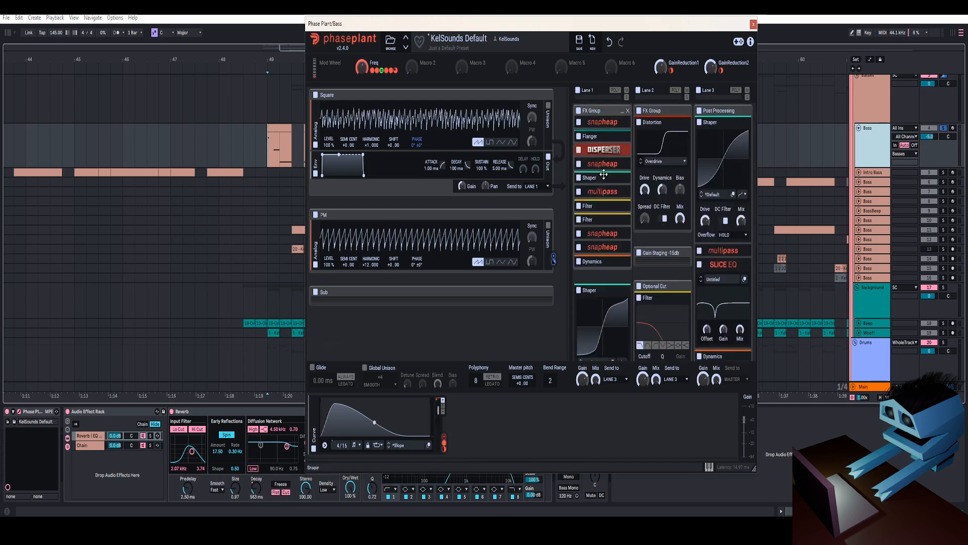
scroll(621, 168, "down", 2)
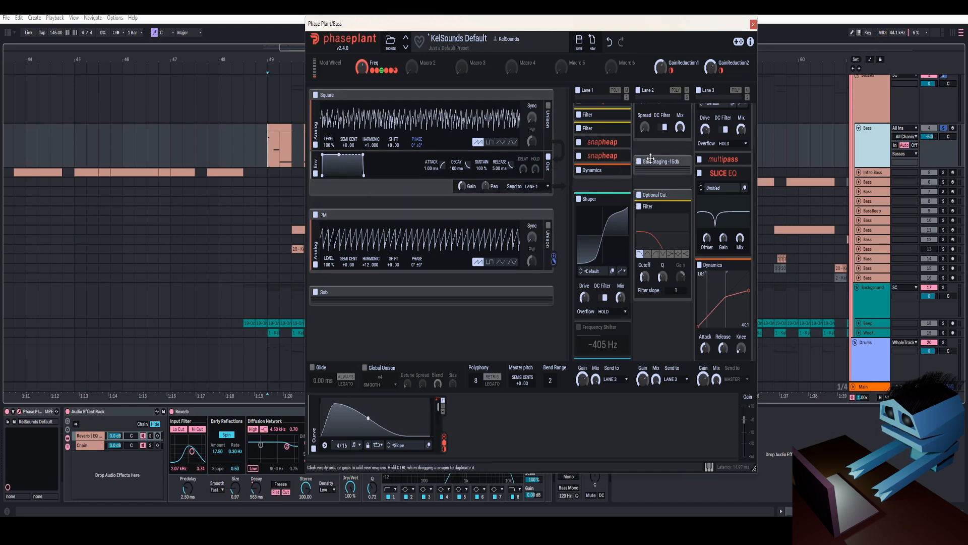
scroll(651, 159, "up", 3)
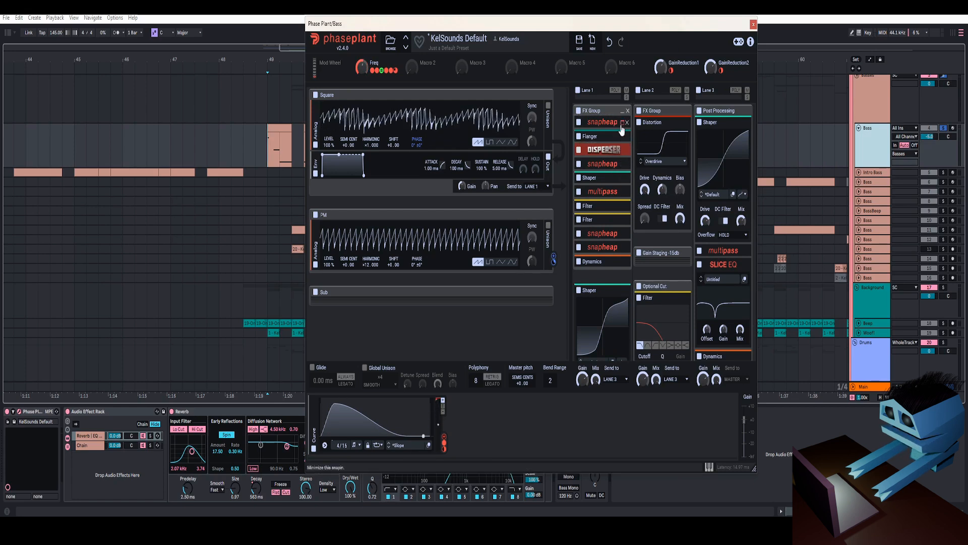
- Expand the first Snap Heap snapin in the FX Group and inspect its comb filter chain
left_click(622, 126)
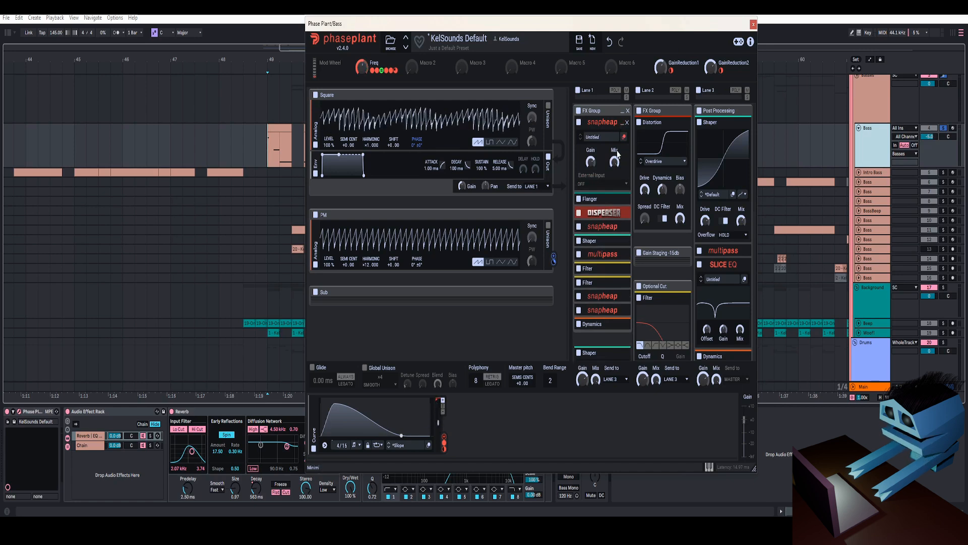
left_click(625, 137)
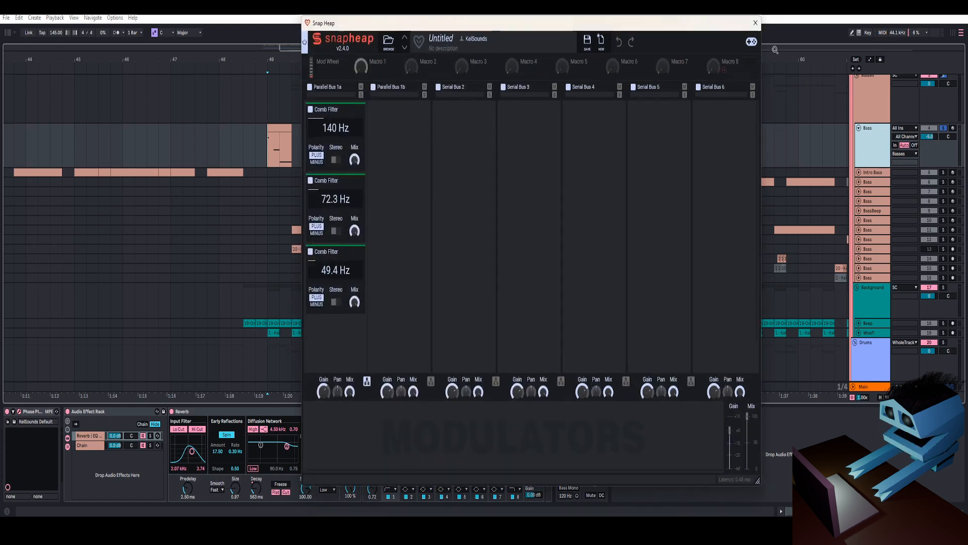
left_click(756, 26)
left_click(624, 138)
left_click(756, 24)
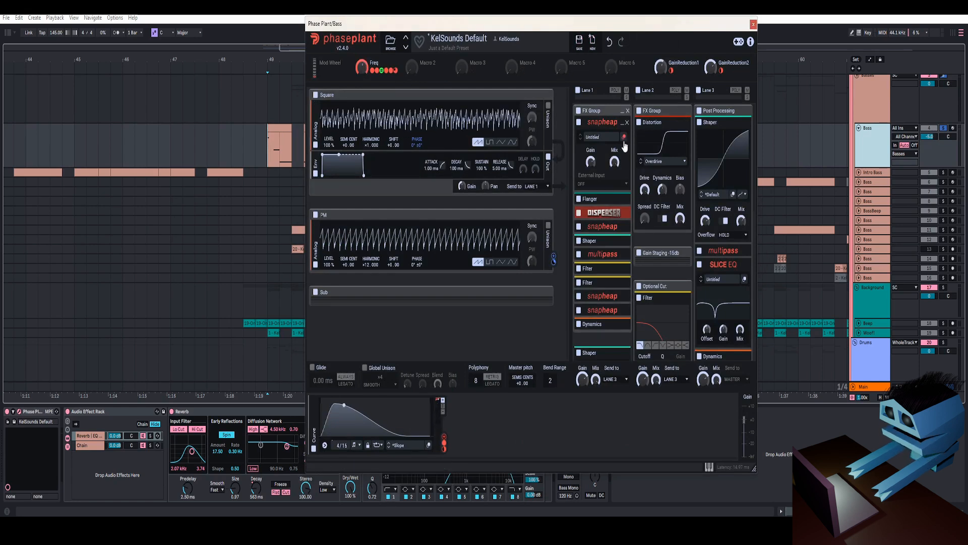
- Close the Phase Plant window, select the first Bass clip and toggle playback
left_click_drag(657, 26, 662, 16)
left_click(759, 17)
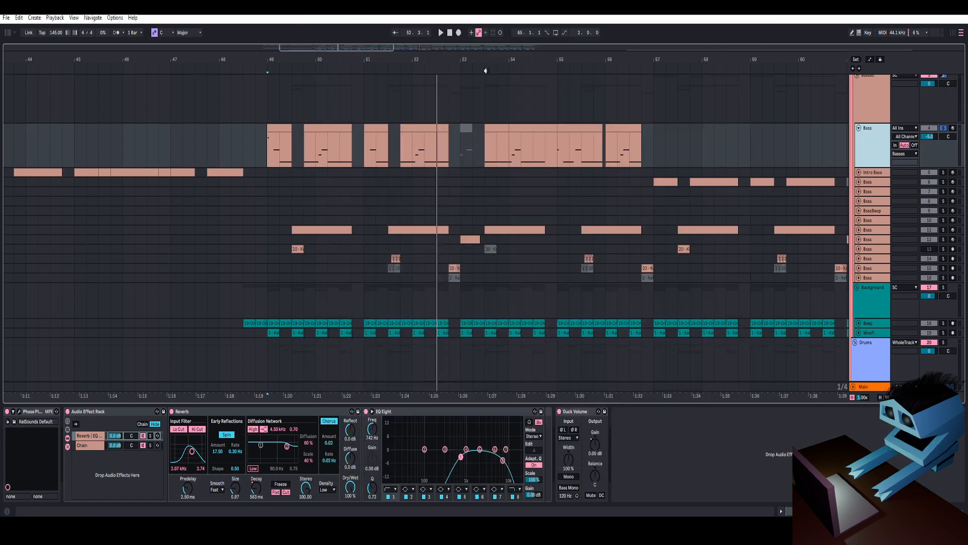
left_click(280, 128)
key("space")
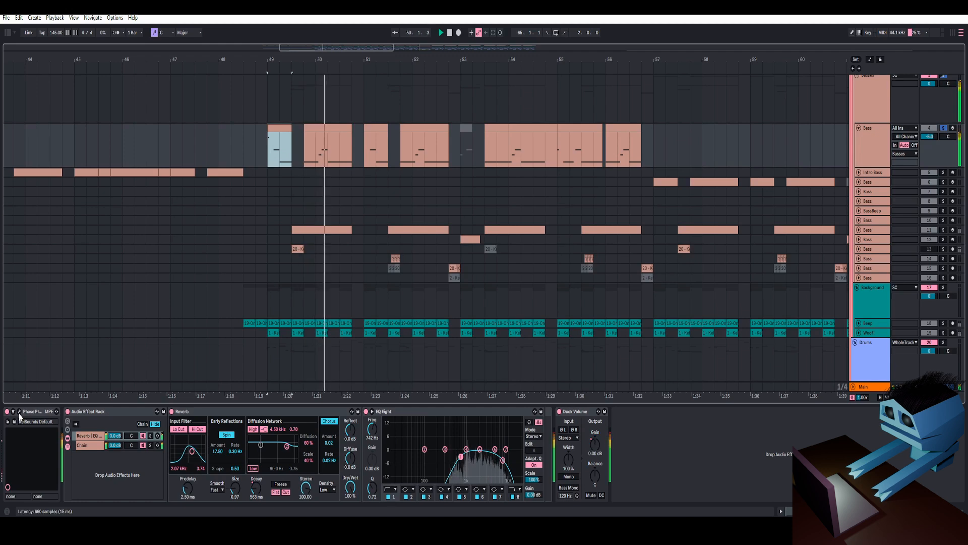
- Reopen Phase Plant and inspect the first Snap Heap's comb filters again
left_click(18, 412)
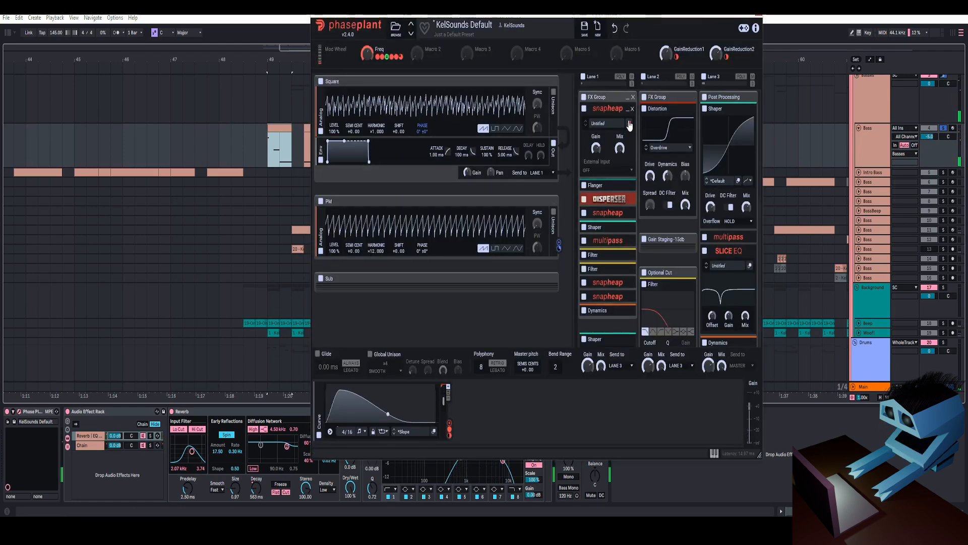
left_click(629, 125)
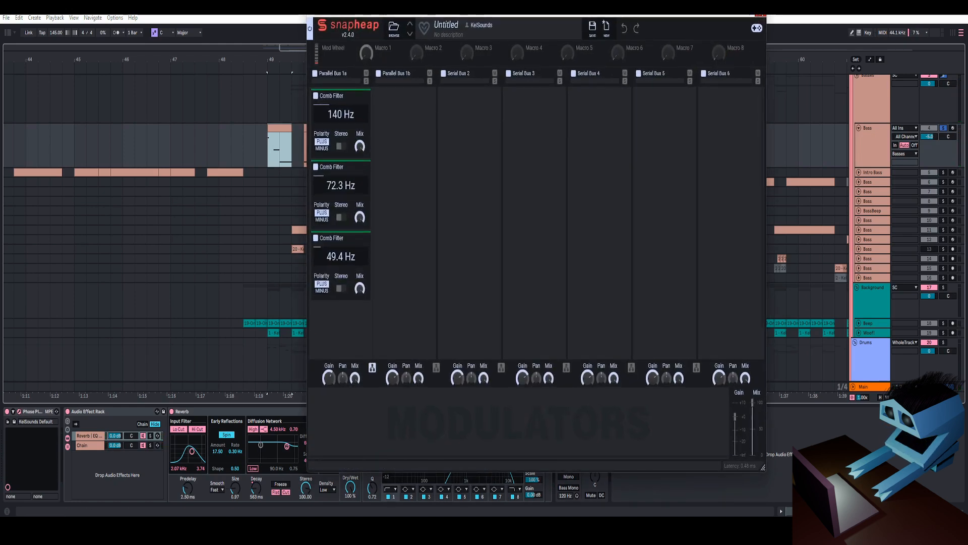
left_click(761, 18)
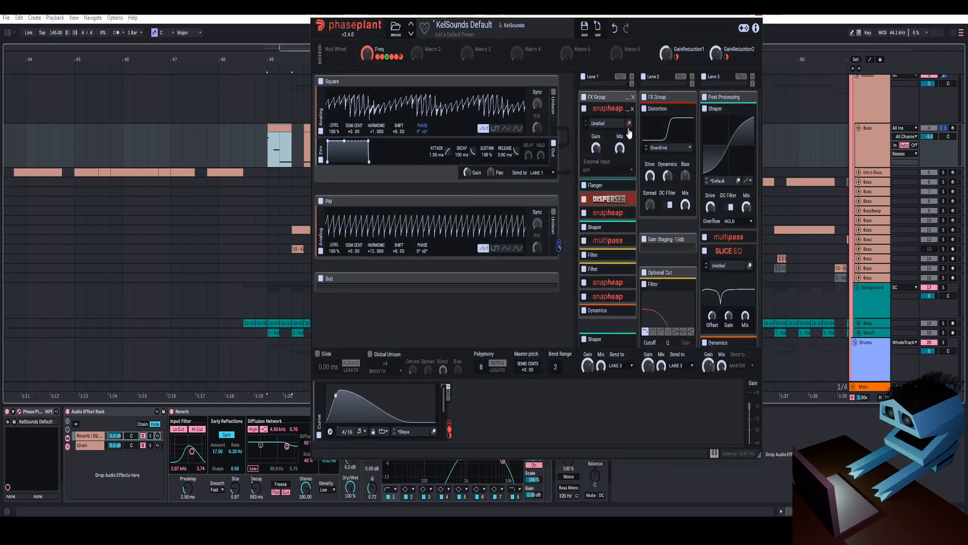
left_click(625, 110)
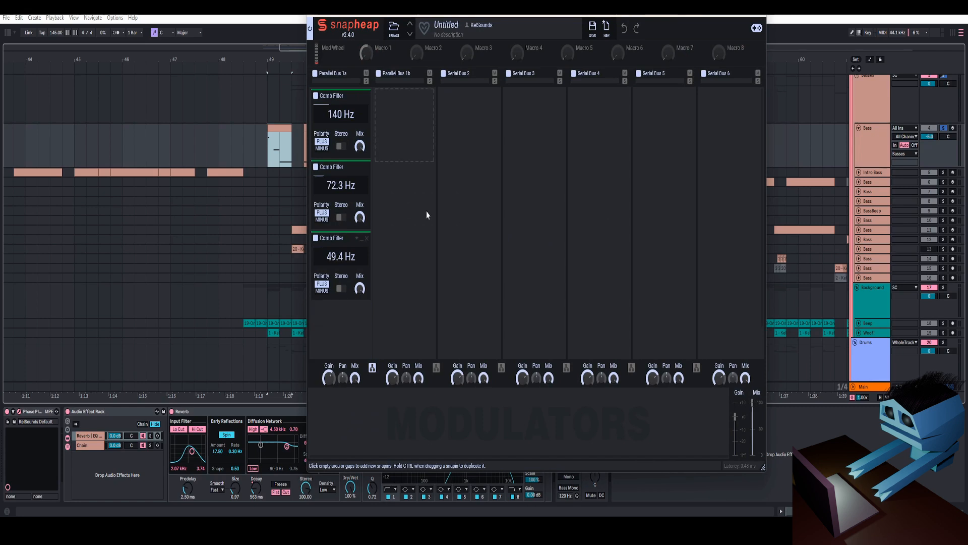
left_click(772, 16)
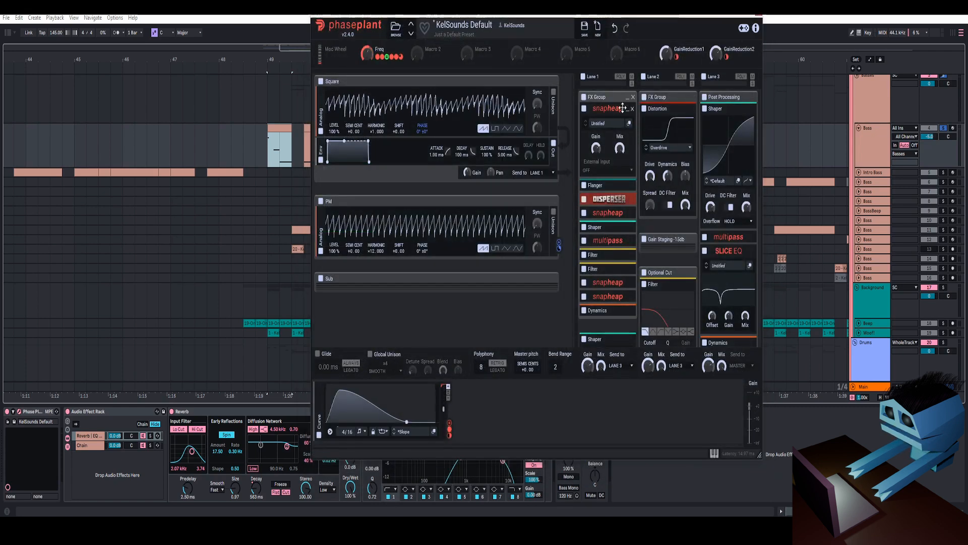
- Expand the Snap Heap after the Disperser and inspect its filtertable effect
left_click(627, 214)
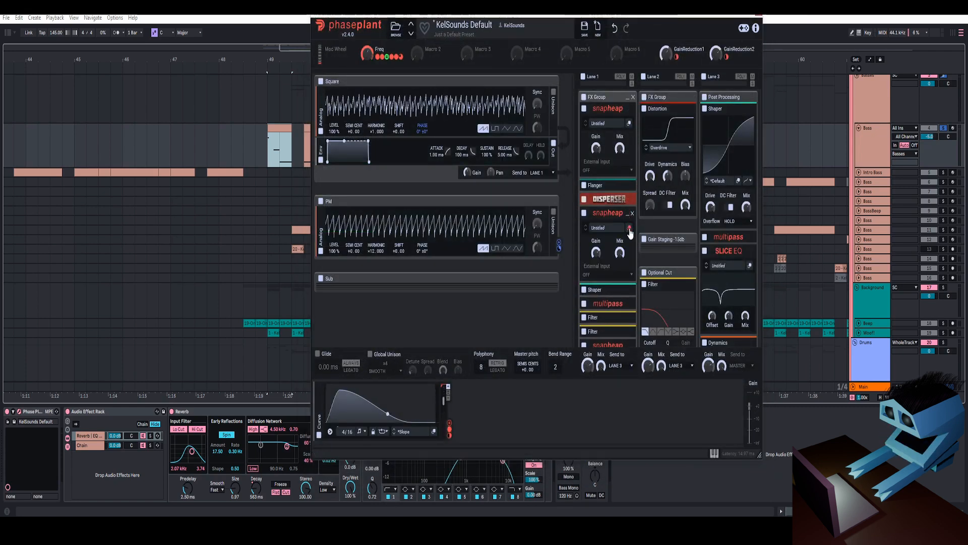
left_click(629, 228)
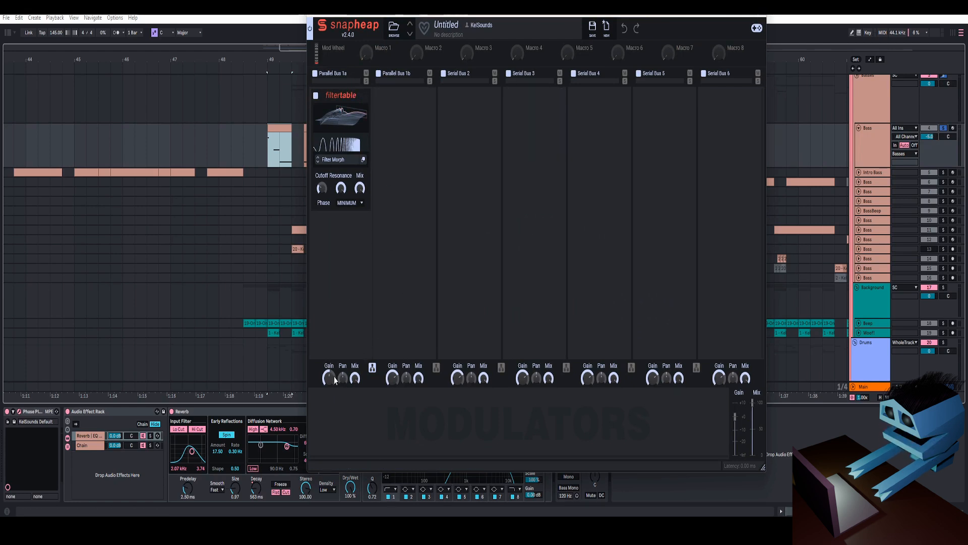
left_click(762, 15)
- Scroll down the lane, expand the lower Snap Heap and inspect its two filtertable effects
scroll(622, 200, "down", 2)
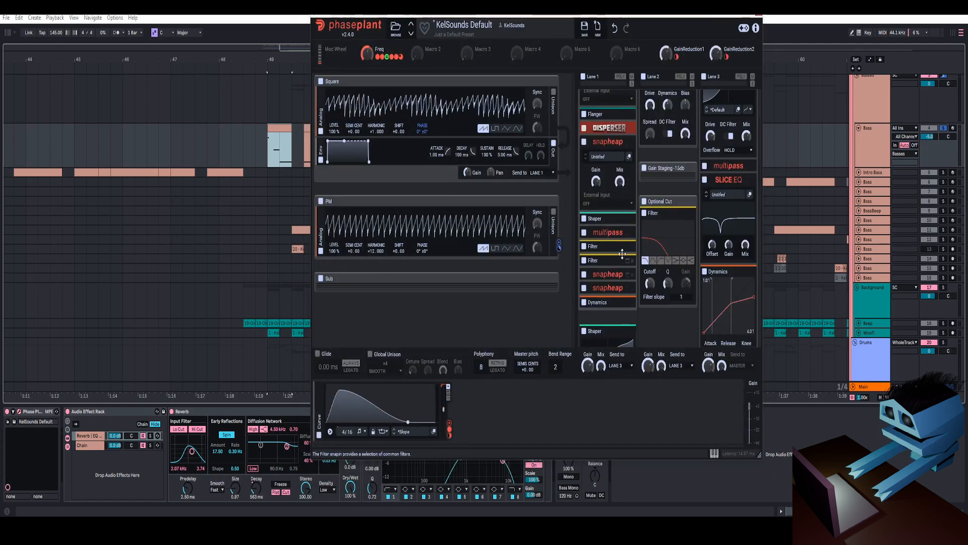
scroll(622, 254, "up", 3)
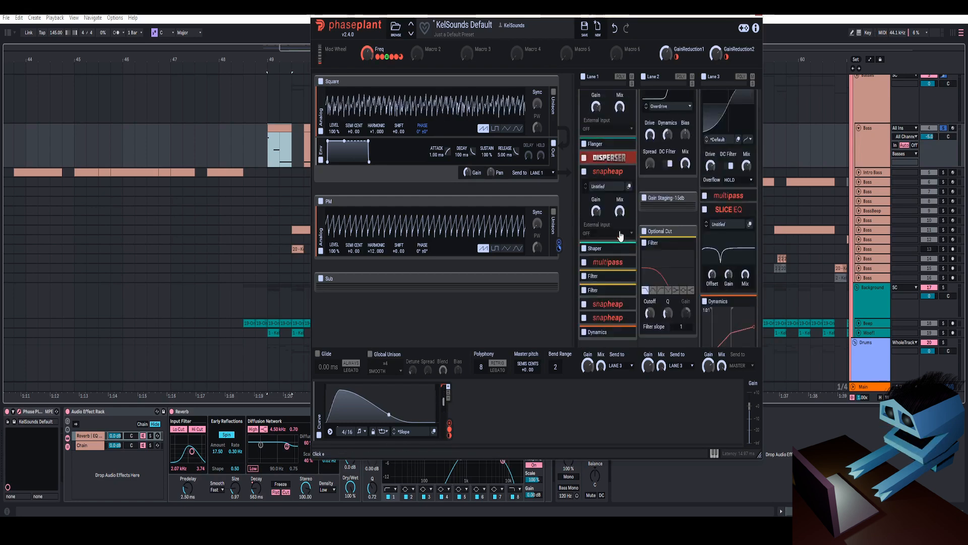
scroll(628, 214, "up", 1)
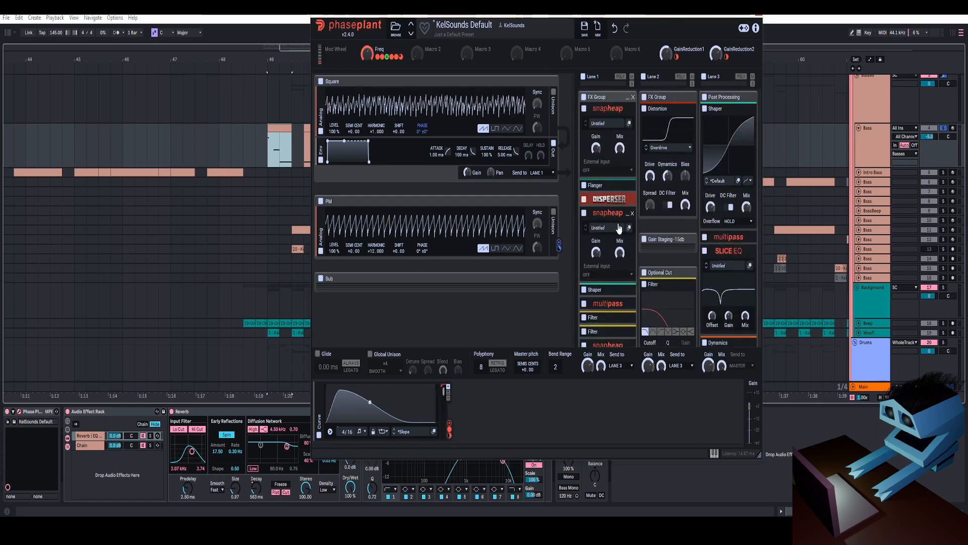
scroll(618, 222, "down", 2)
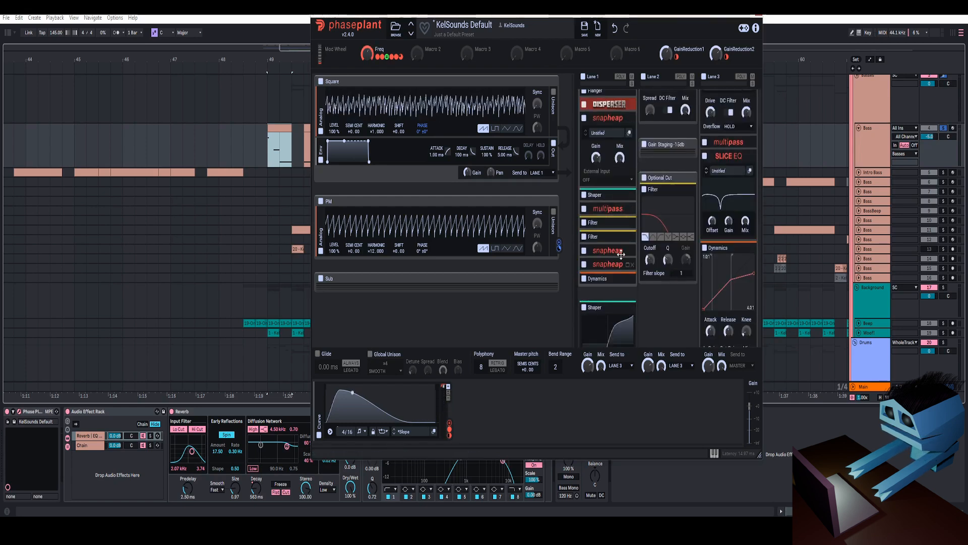
left_click(627, 251)
left_click(628, 266)
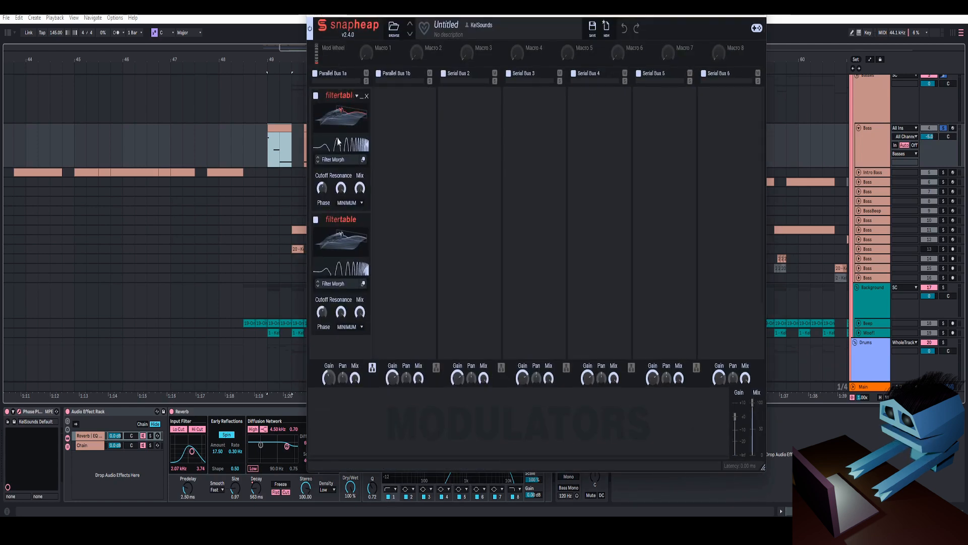
left_click(760, 15)
- Expand the last Snap Heap in the lane and inspect its filtertable effect
scroll(620, 276, "down", 2)
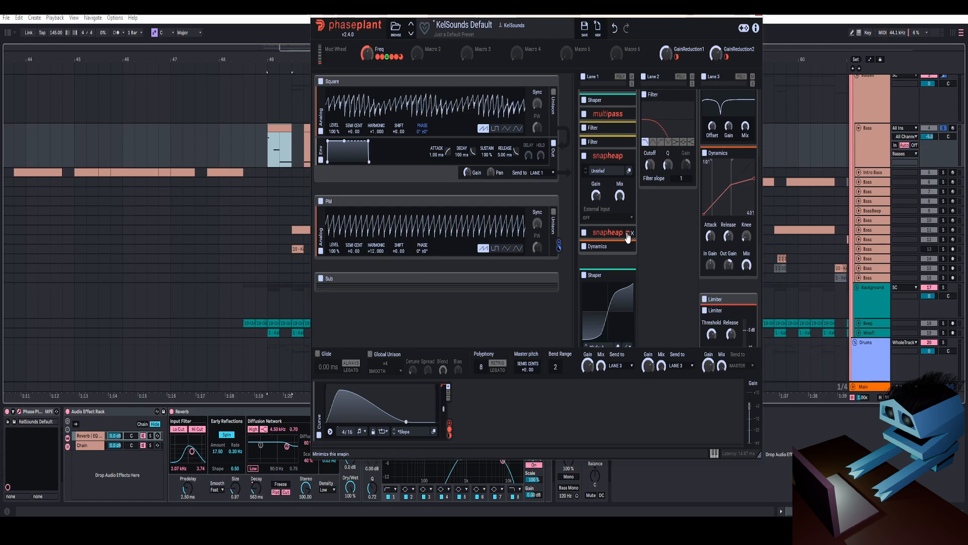
left_click(628, 235)
left_click(629, 251)
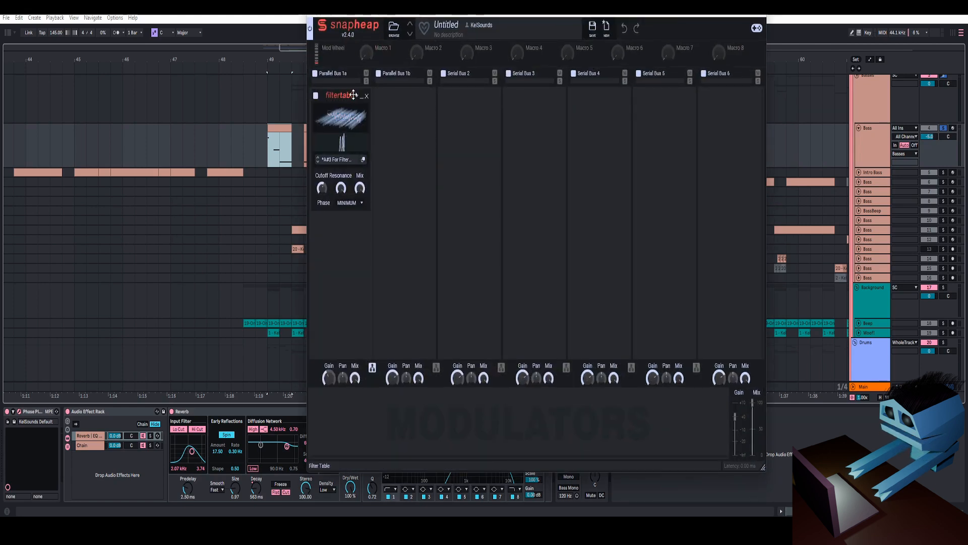
left_click(761, 16)
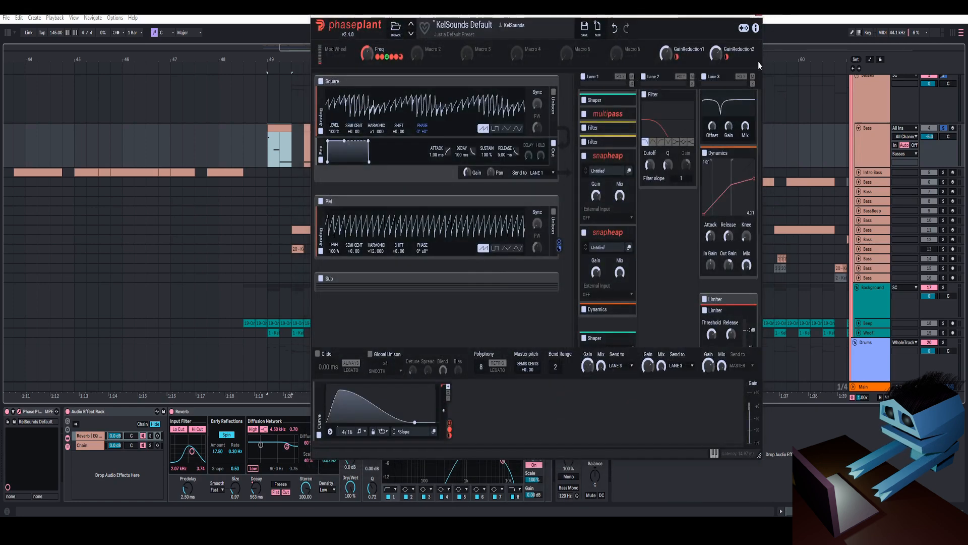
- Collapse the expanded Snap Heap snapins back up the lane
left_click(626, 159)
left_click(627, 170)
scroll(628, 157, "up", 3)
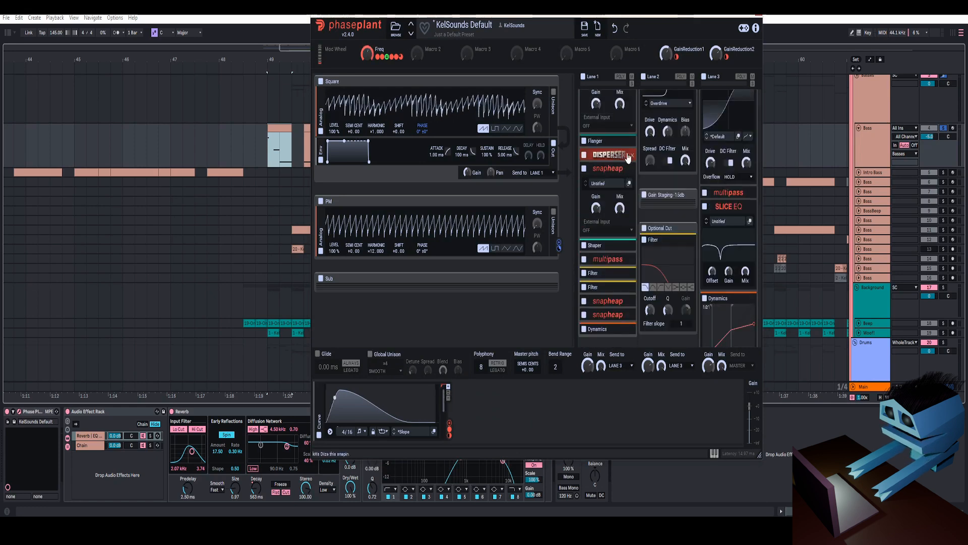
left_click(627, 168)
scroll(627, 164, "up", 2)
left_click(627, 109)
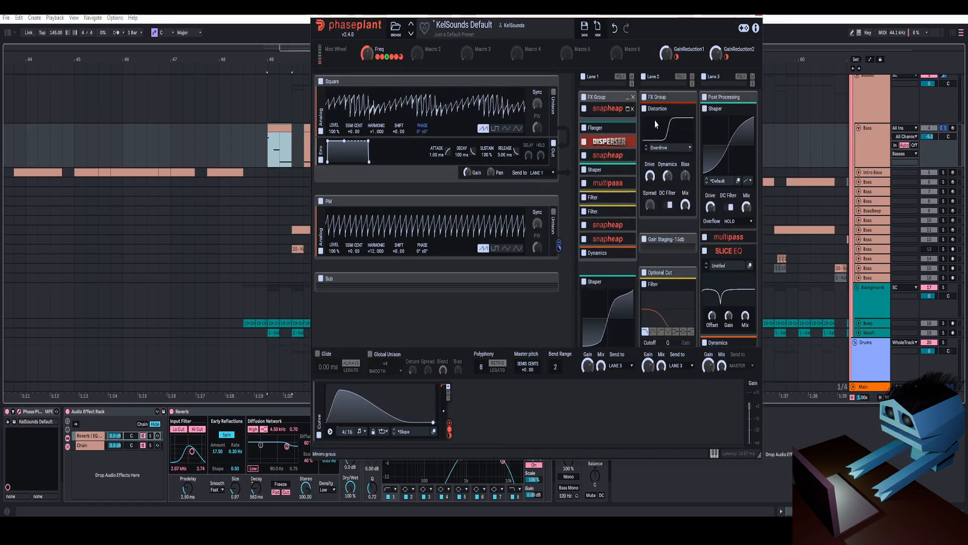
- Close the Phase Plant plugin window
left_click_drag(619, 18, 607, 20)
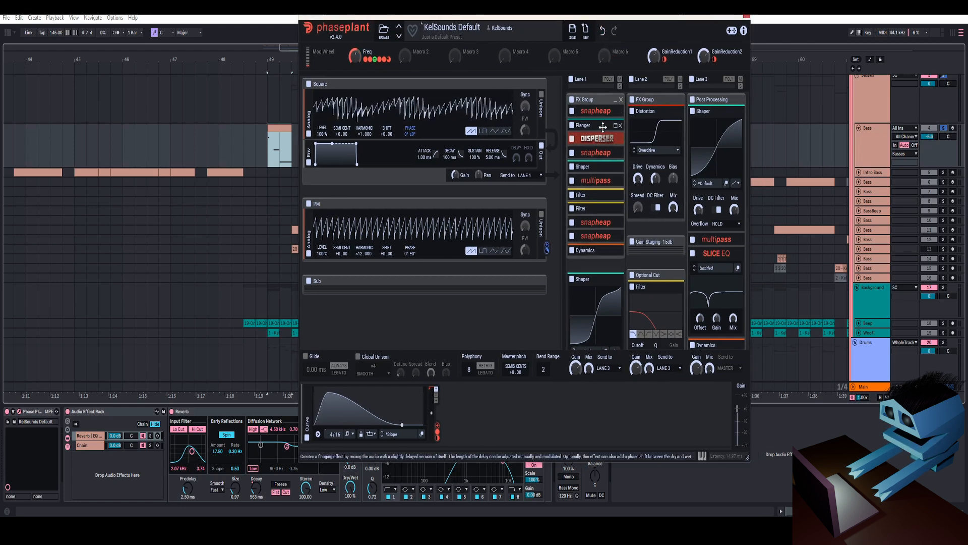
scroll(603, 127, "down", 2)
left_click(746, 16)
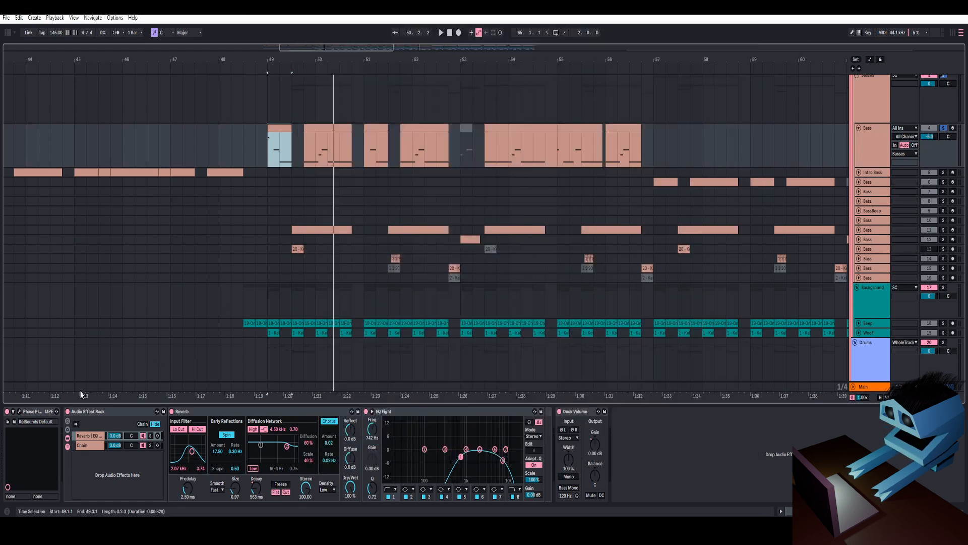
- Play the arrangement from around bar 49 to hear the bass section
left_click(267, 163)
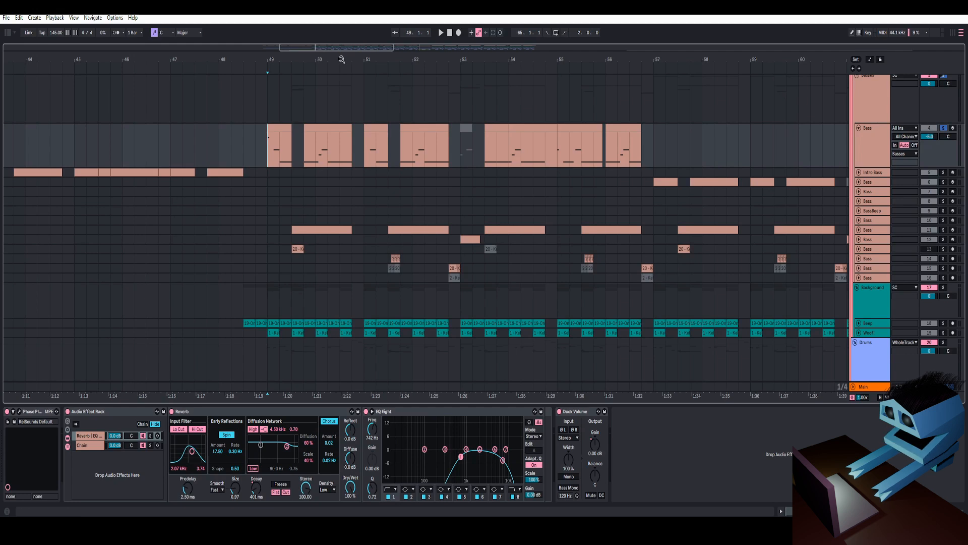
left_click_drag(341, 60, 483, 65)
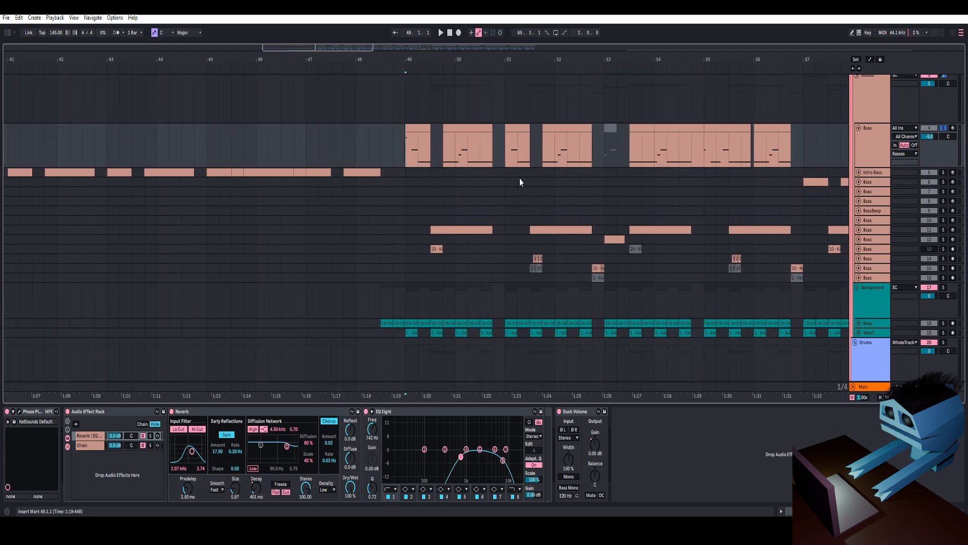
left_click_drag(546, 58, 474, 56)
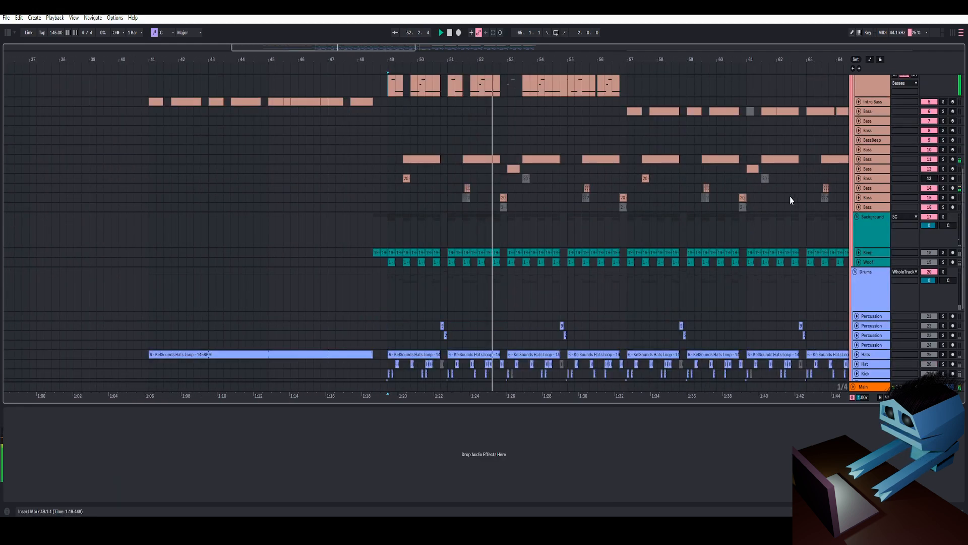
scroll(790, 201, "up", 2)
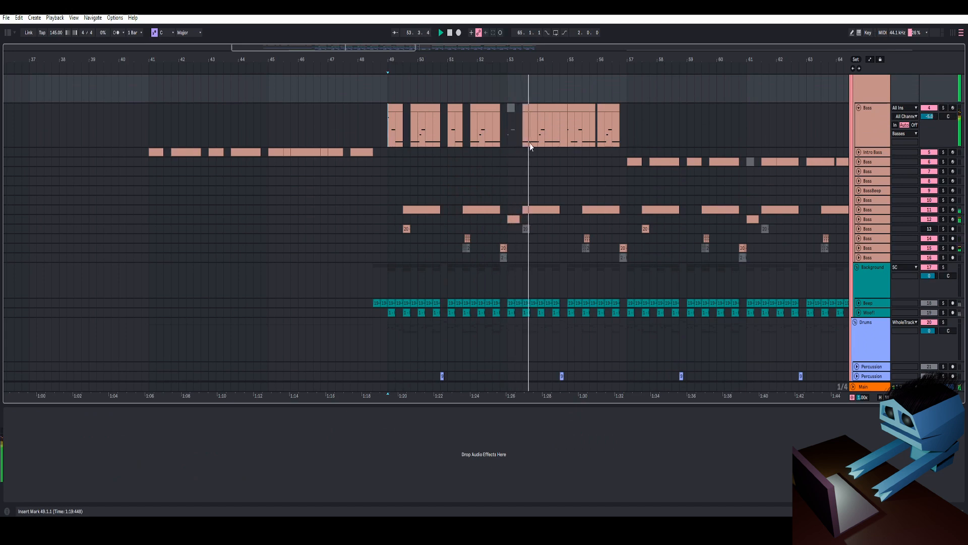
key("space")
- Expand the lower Bass track, solo it and play it back
left_click(507, 200)
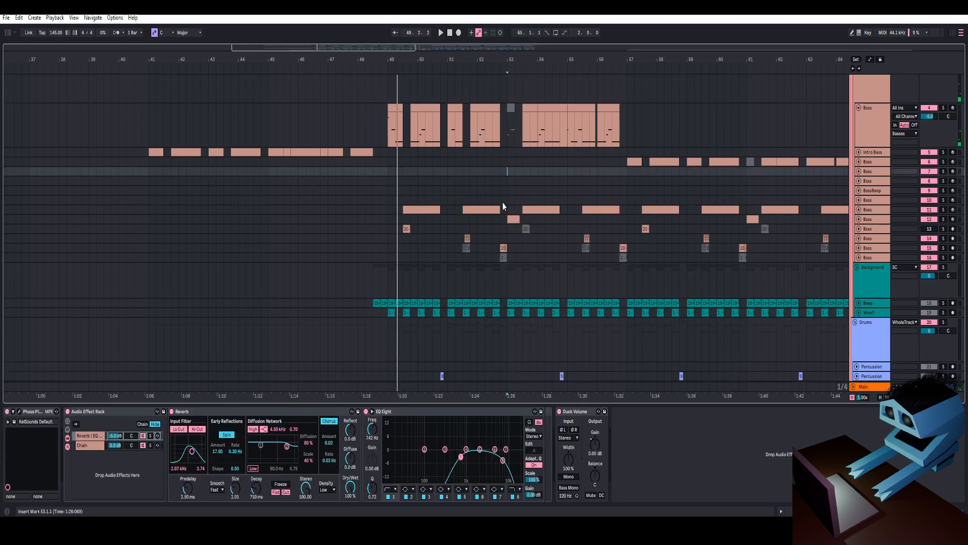
left_click(865, 213)
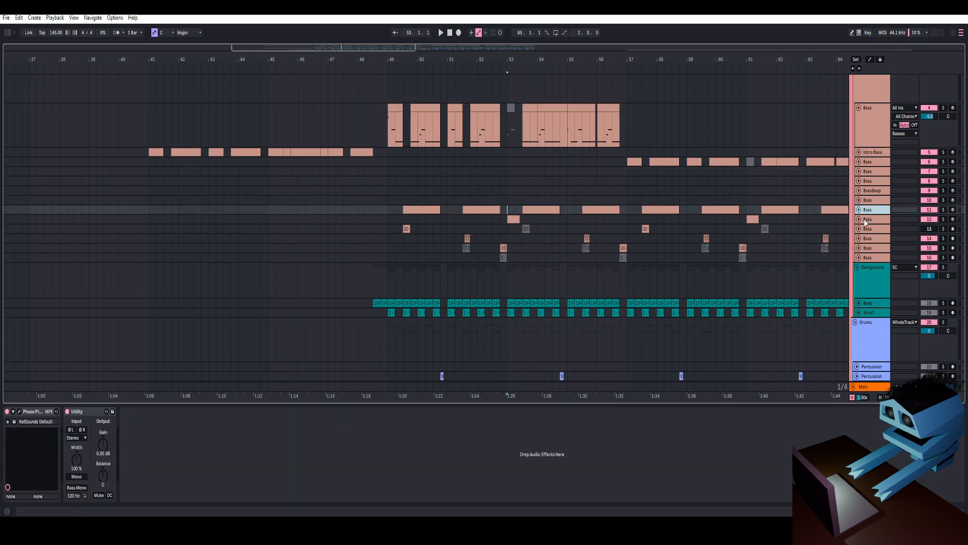
left_click(866, 222)
left_click(859, 219)
left_click(943, 219)
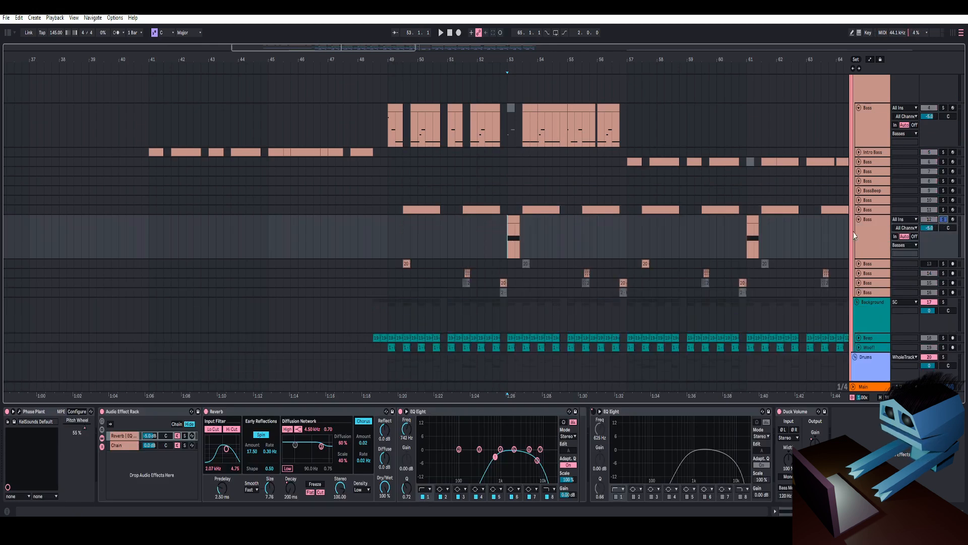
key("space")
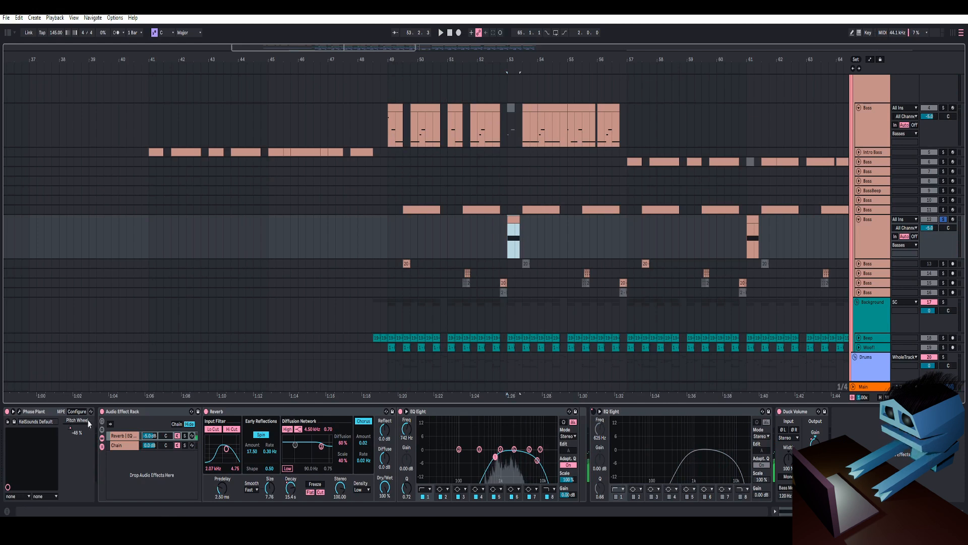
- Open this track's Phase Plant patch and inspect the filtertable inside its Snap Heap snapin
left_click(20, 412)
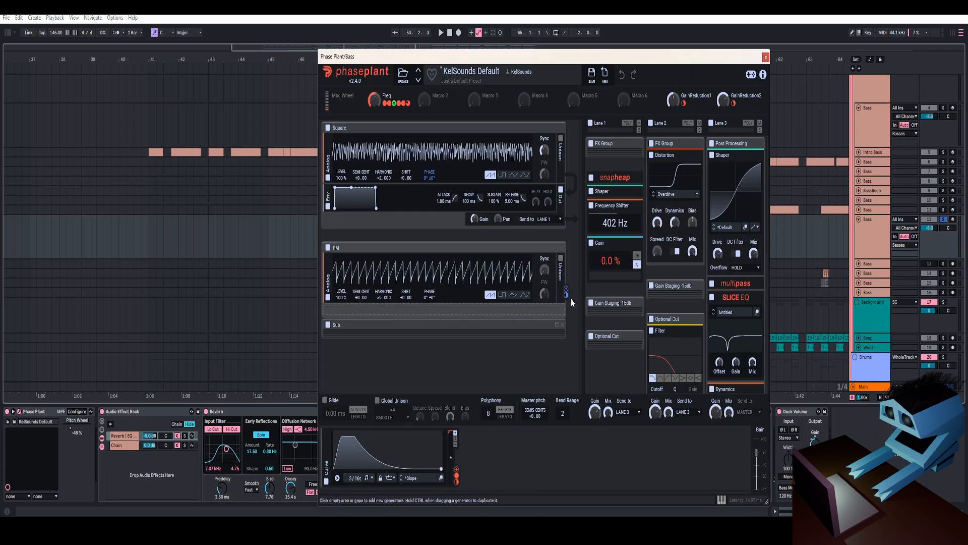
left_click(635, 193)
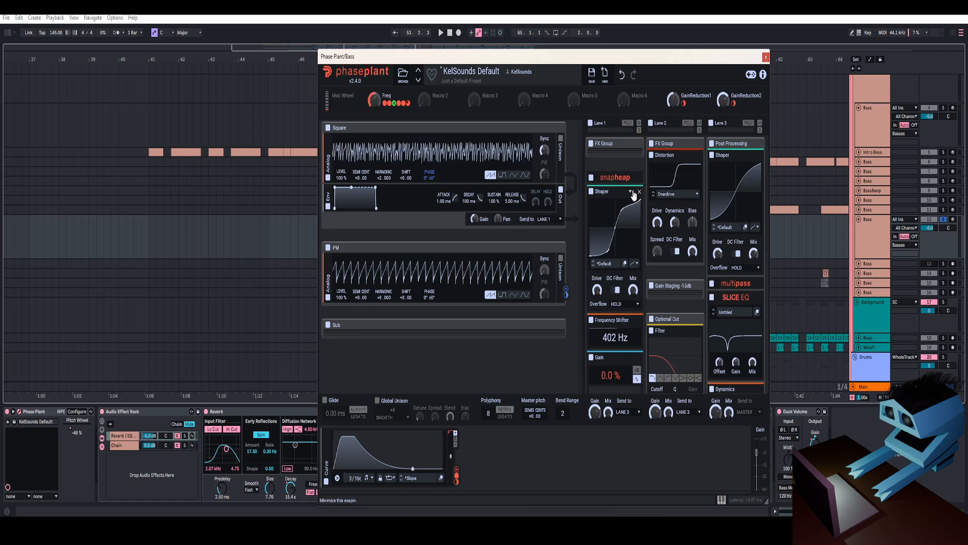
left_click(632, 192)
left_click(632, 179)
left_click(618, 192)
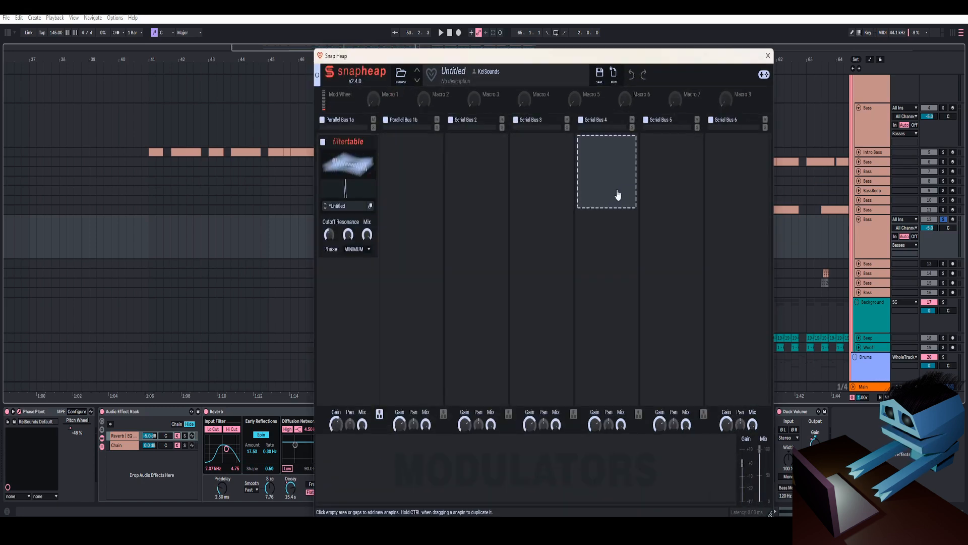
left_click(768, 56)
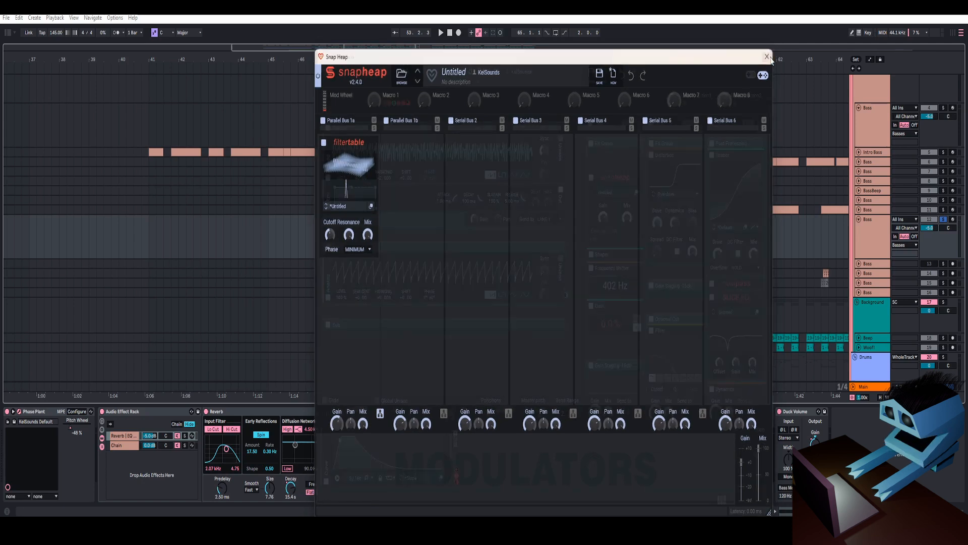
left_click(637, 180)
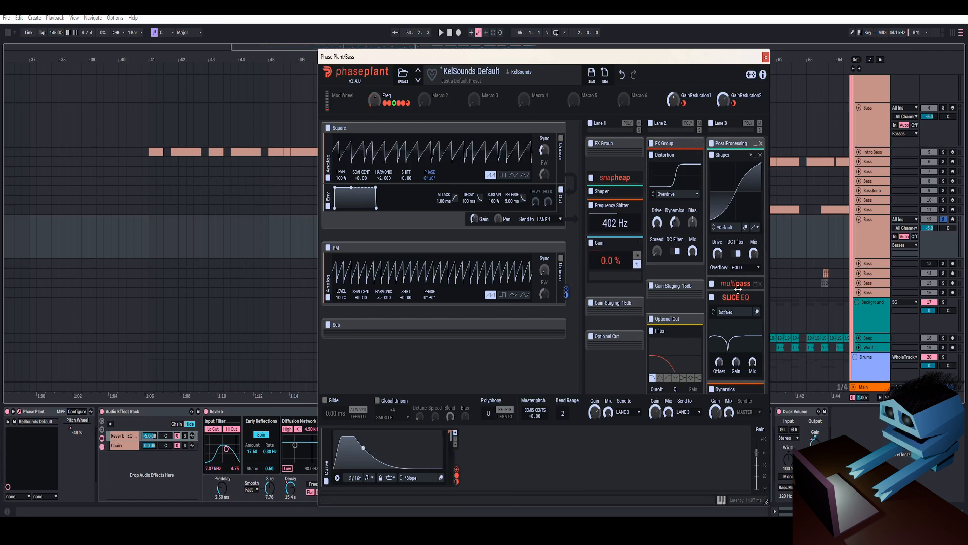
- Scroll through the post-processing lane to inspect the Slice EQ and Dynamics effects
scroll(684, 254, "down", 3)
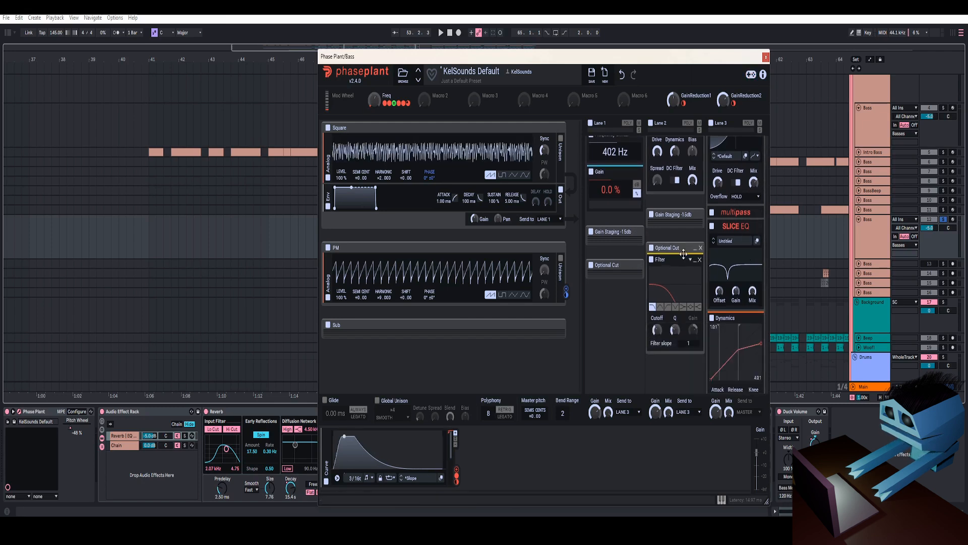
left_click(757, 241)
left_click(742, 127)
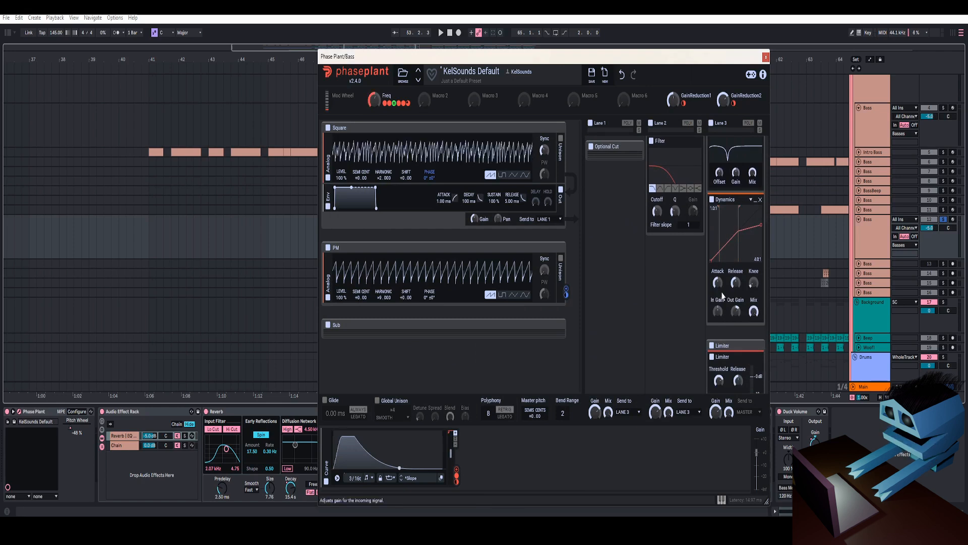
left_click(628, 181)
- Expand the upper Bass track, solo it and play it from around bar 57
left_click(857, 164)
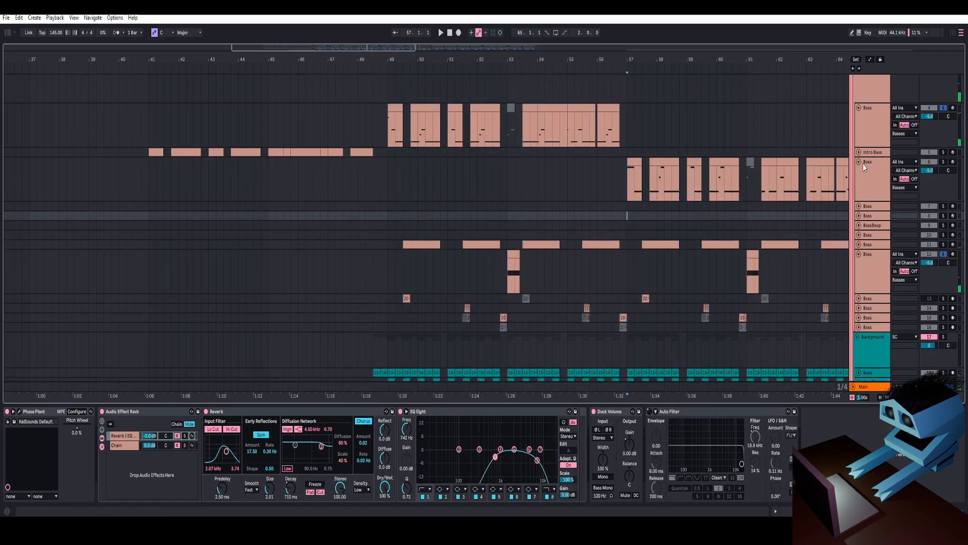
left_click(930, 168)
left_click(944, 164)
left_click_drag(724, 60, 565, 60)
key("space")
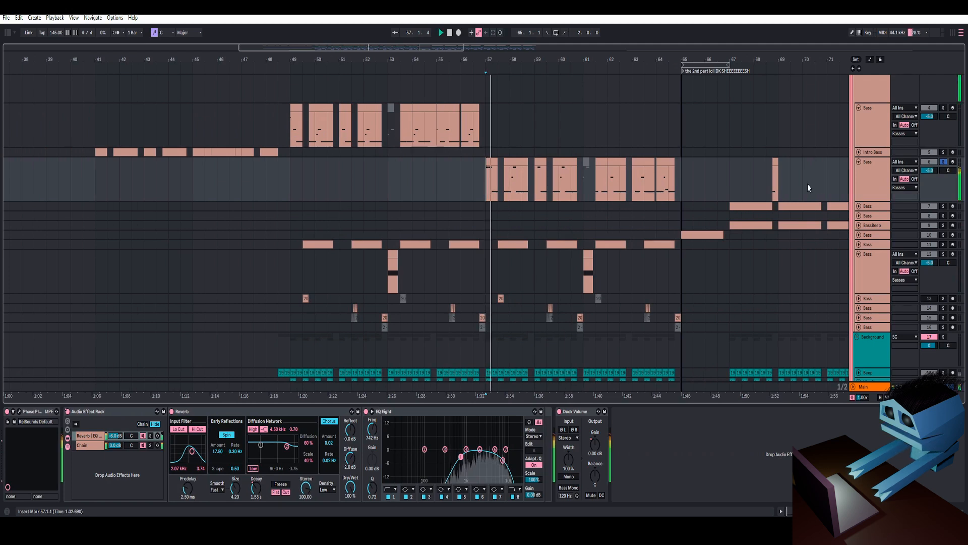
- Select the Bass track's Audio Effect Rack and its Reverb chain, then play it back
left_click(869, 176)
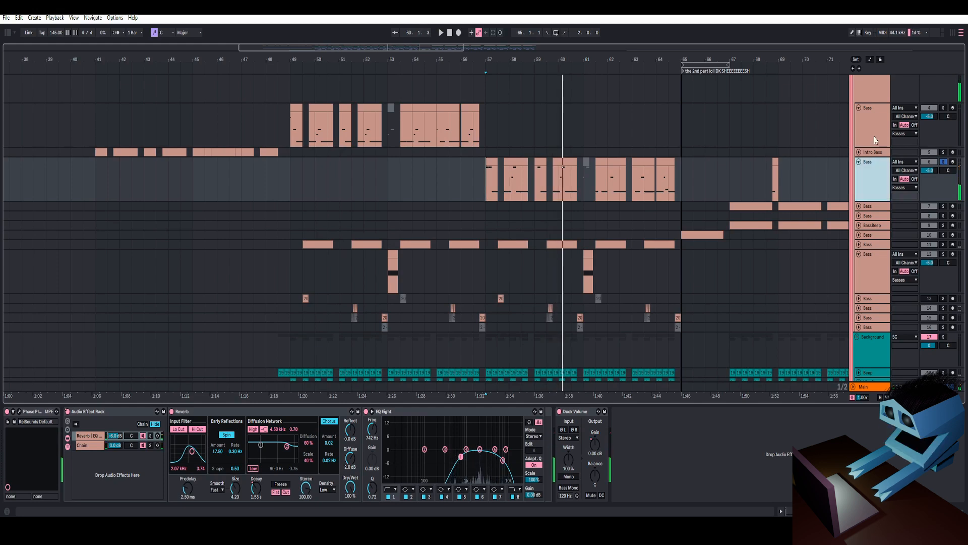
left_click(97, 414)
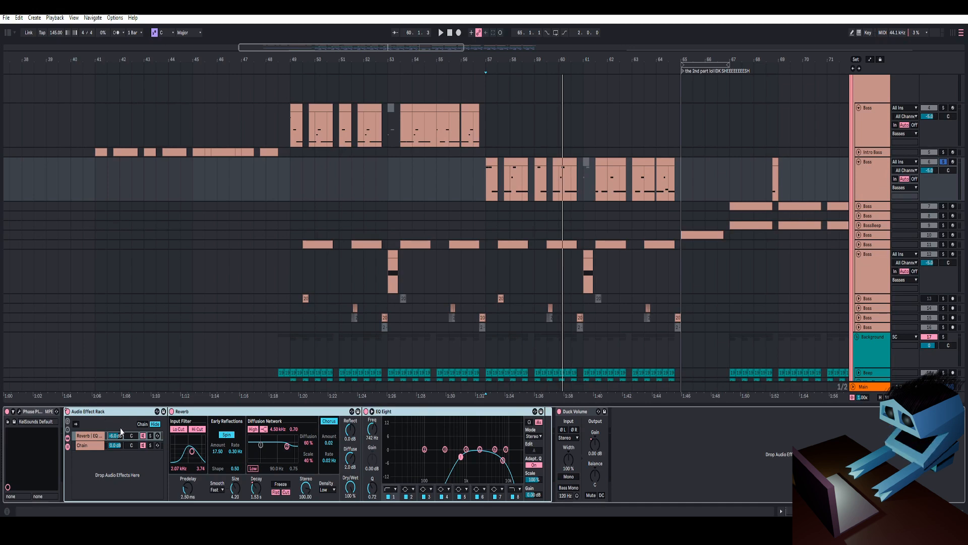
left_click(89, 437)
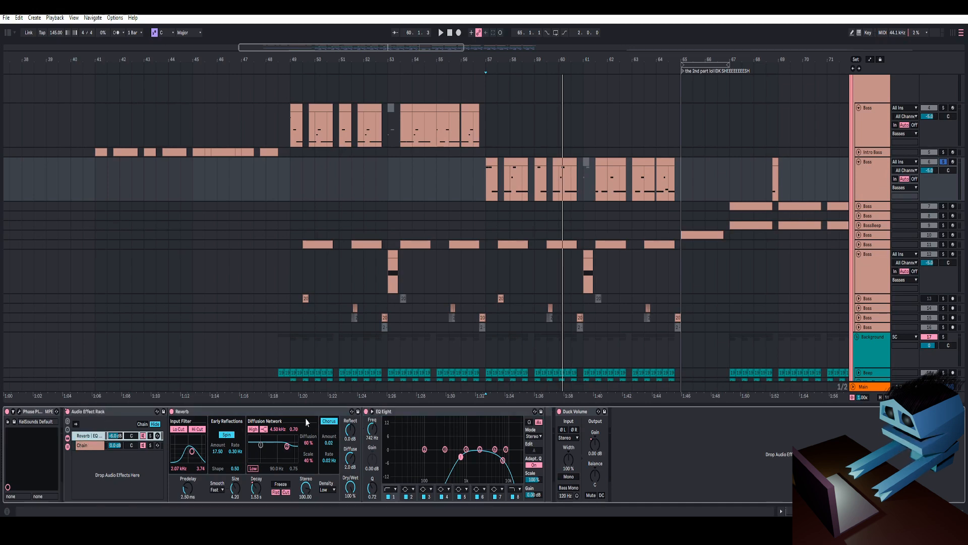
key("space")
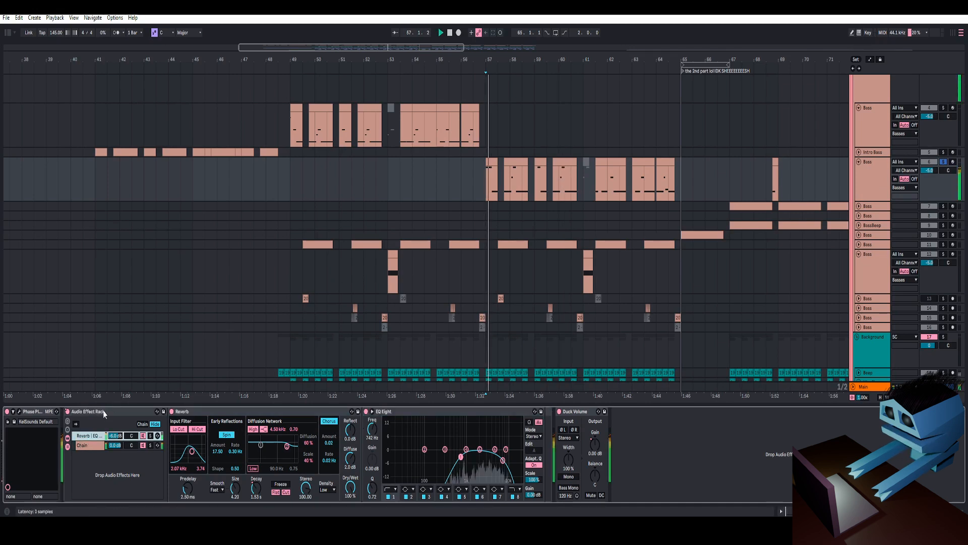
key("space")
- Temporarily bypass the Audio Effect Rack during playback, then re-enable its automation
left_click(67, 412)
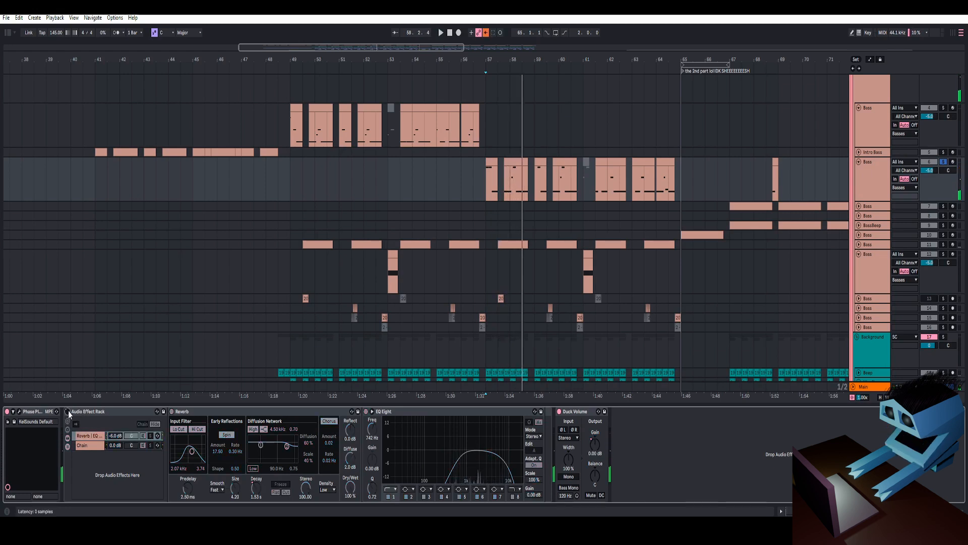
key("space")
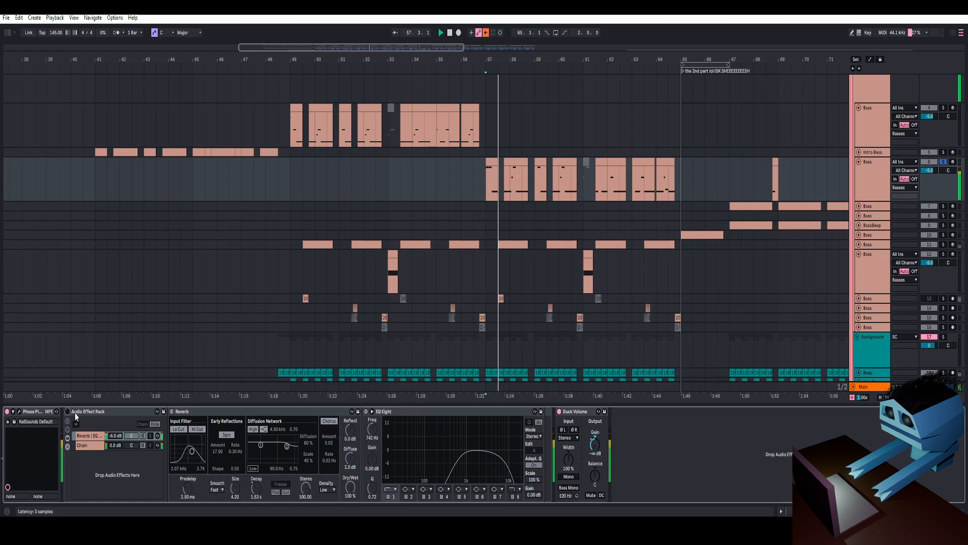
right_click(69, 414)
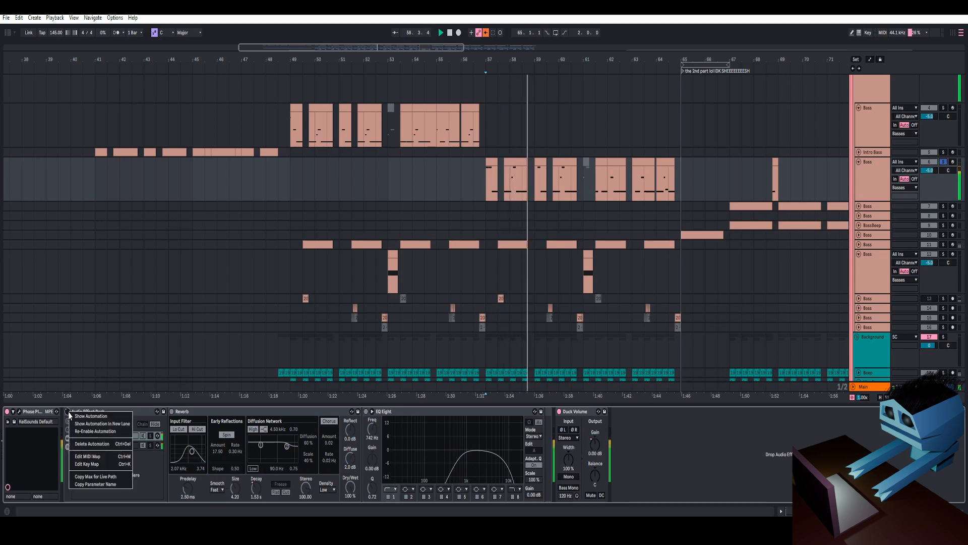
left_click(81, 432)
key("space")
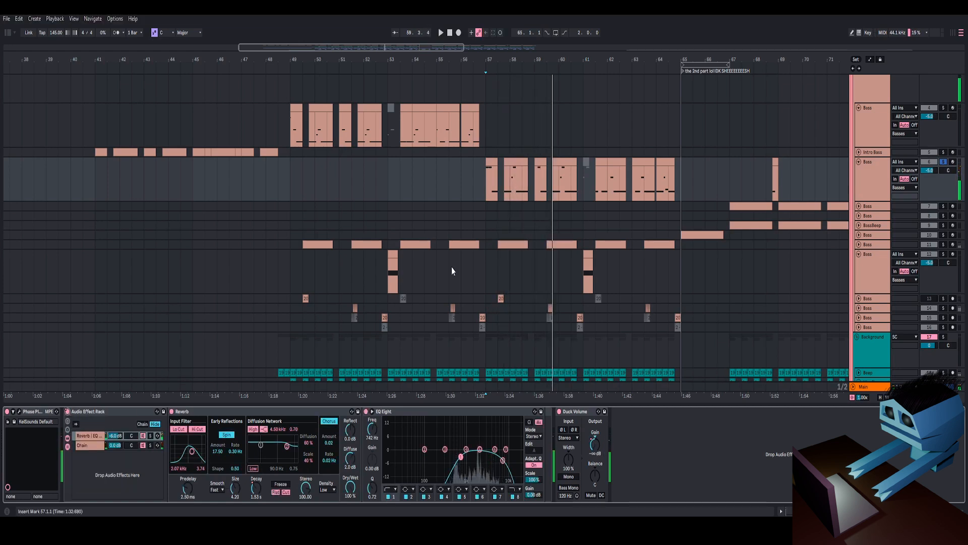
key("space")
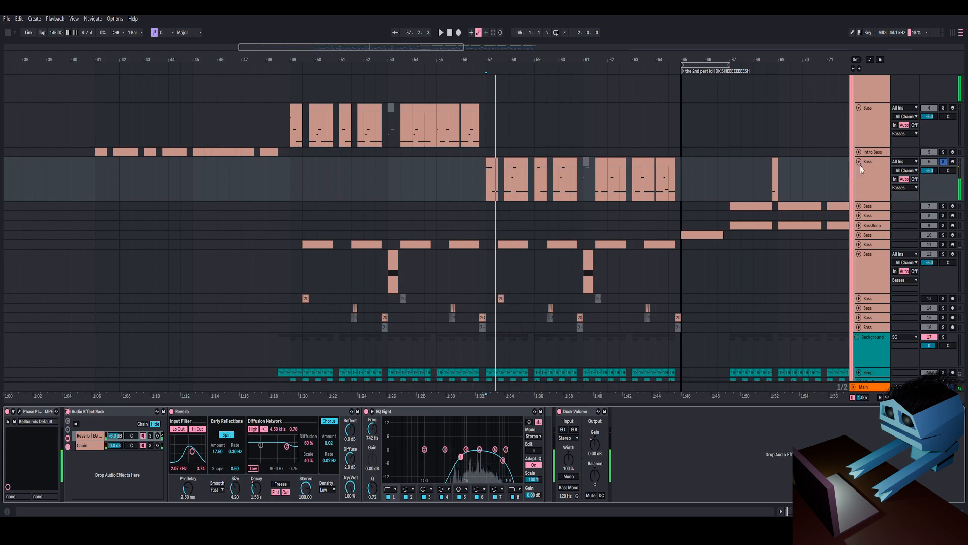
- Open the Bass track's Phase Plant patch and inspect its stacked Snap Heap snapins
left_click(871, 174)
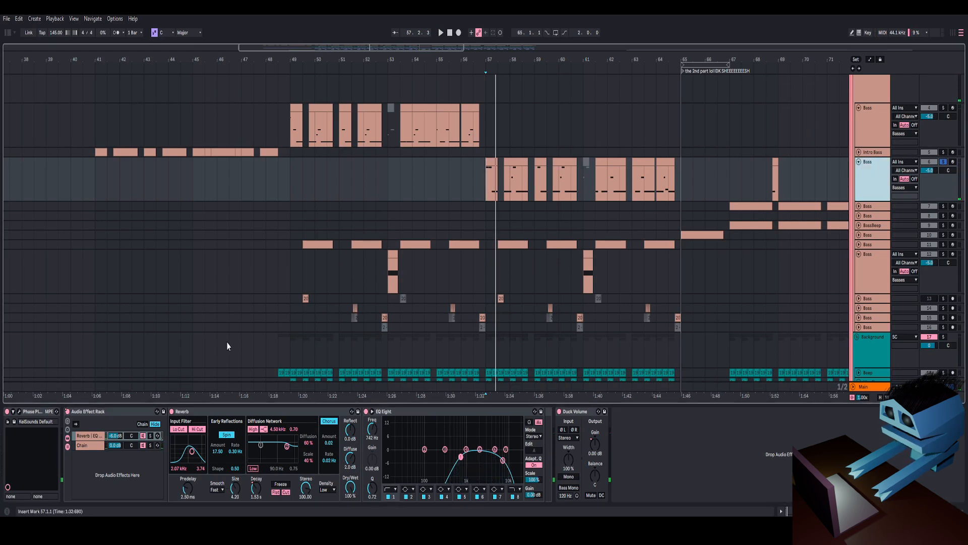
left_click(19, 411)
left_click_drag(622, 39, 597, 31)
scroll(554, 230, "down", 3)
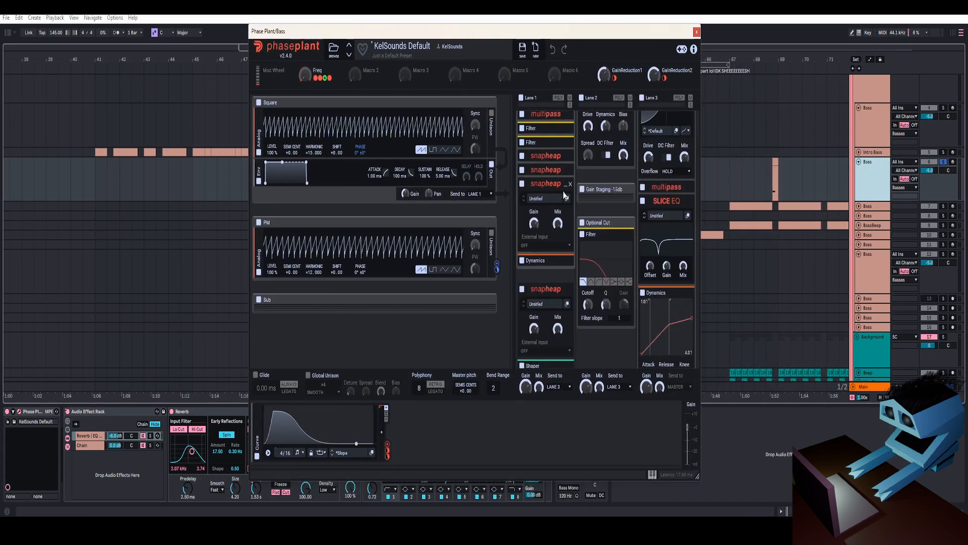
left_click(562, 185)
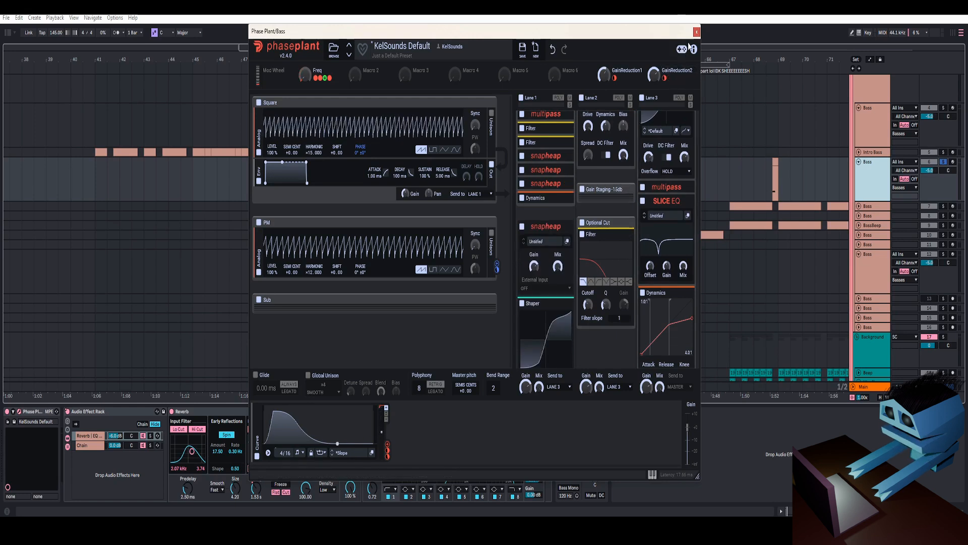
left_click_drag(681, 32, 796, 90)
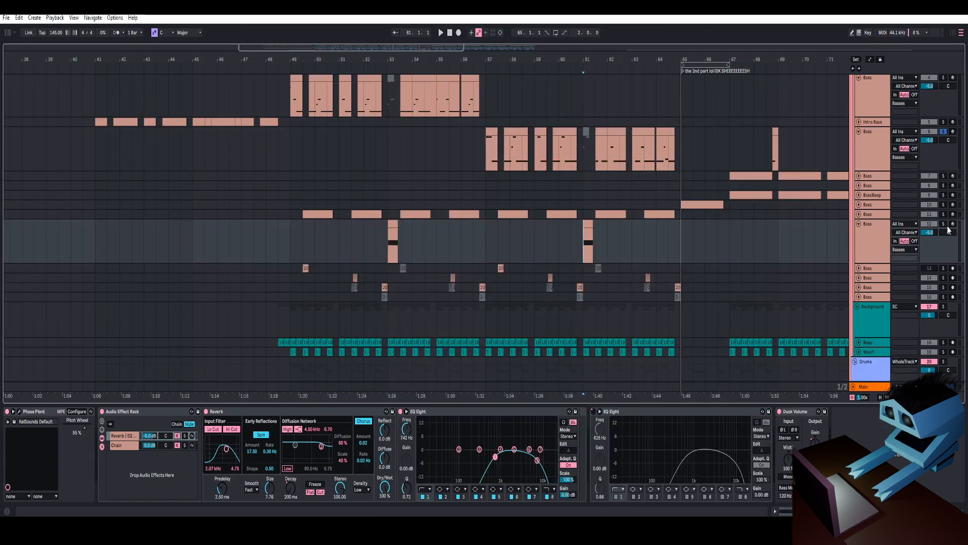
- Play the arrangement from bar 65
key("space")
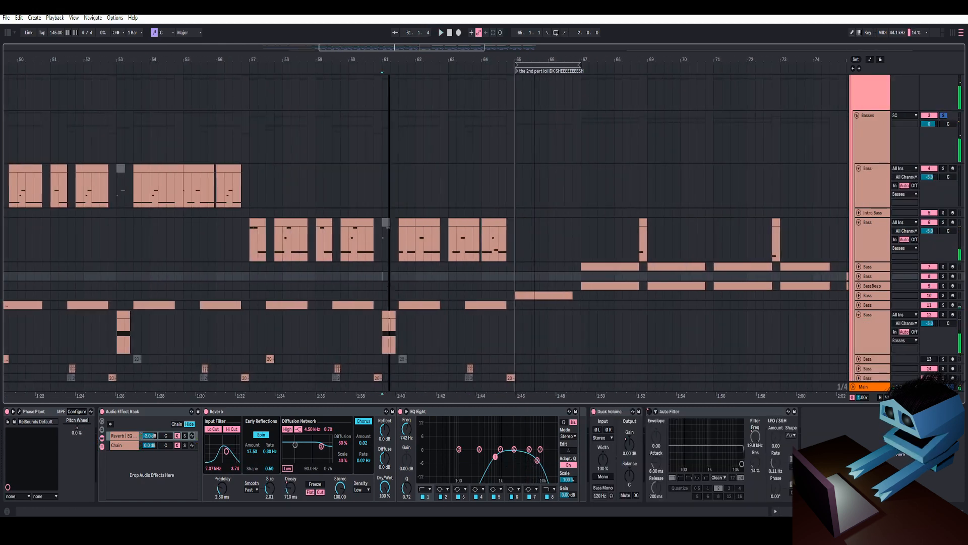
left_click(522, 247)
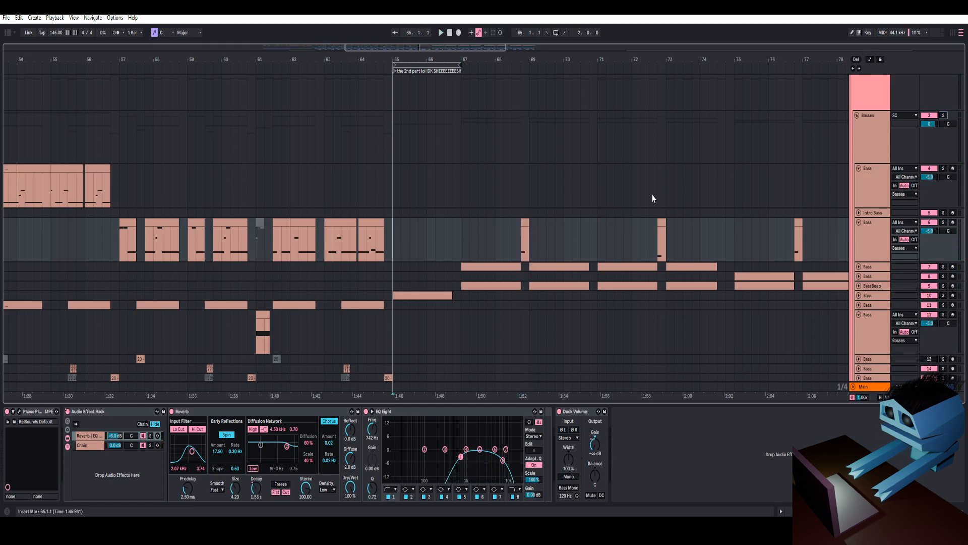
key("space")
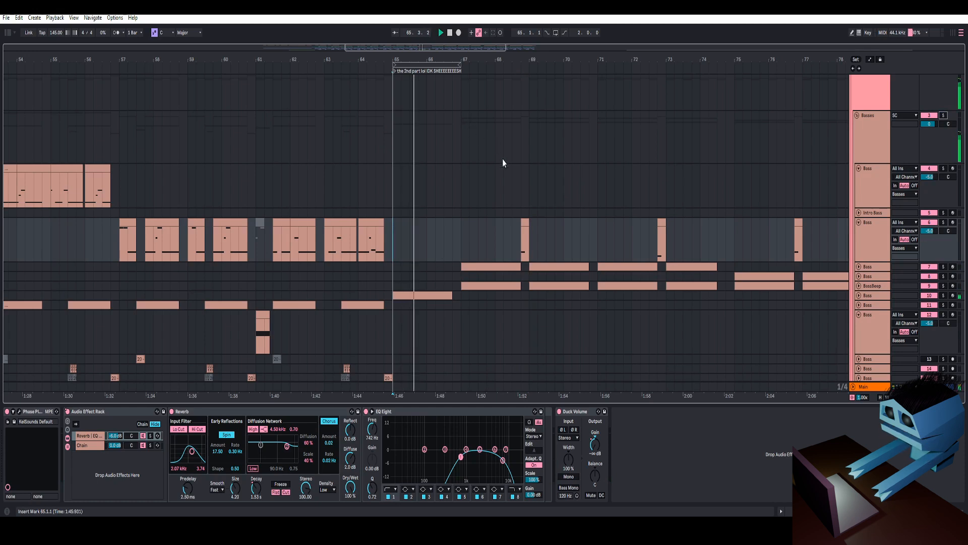
- Show the Reverb's Decay Time automation lane on the Bass track
scroll(503, 173, "down", 3)
scroll(503, 175, "down", 4)
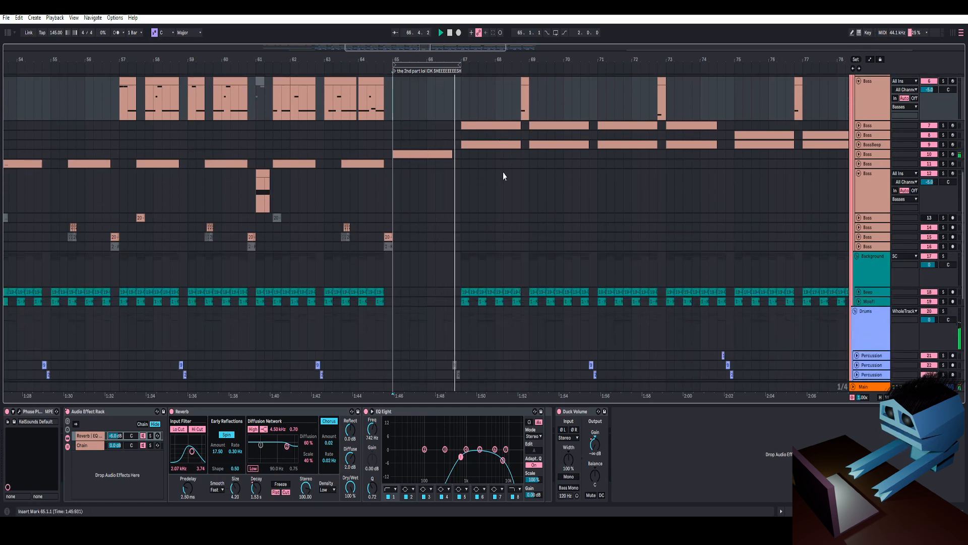
left_click_drag(647, 59, 618, 33)
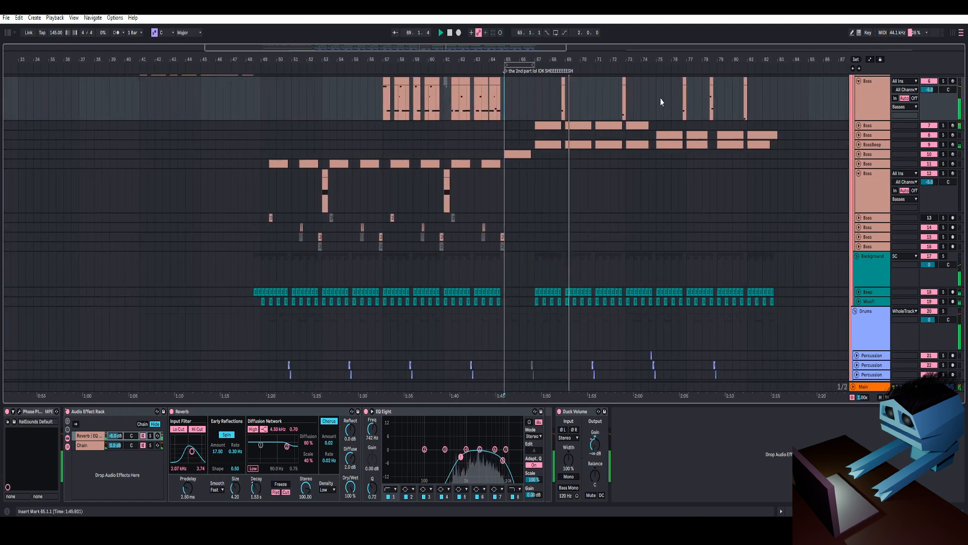
scroll(643, 104, "up", 3)
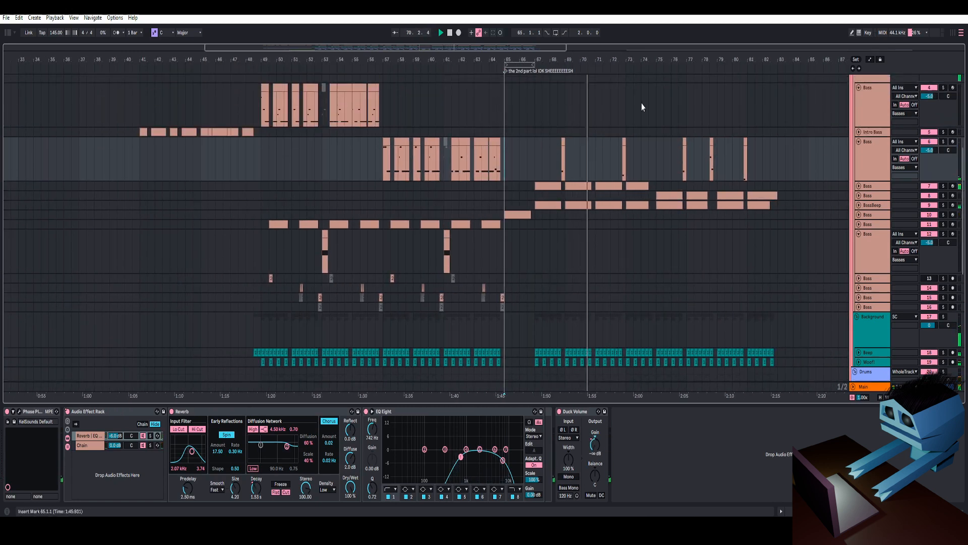
left_click_drag(638, 62, 631, 96)
left_click(933, 153)
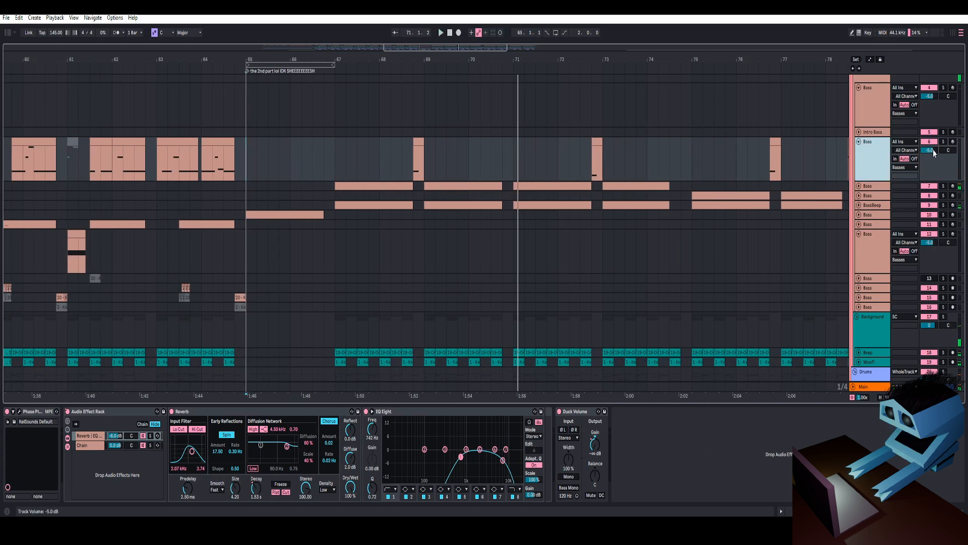
left_click(102, 442)
right_click(257, 488)
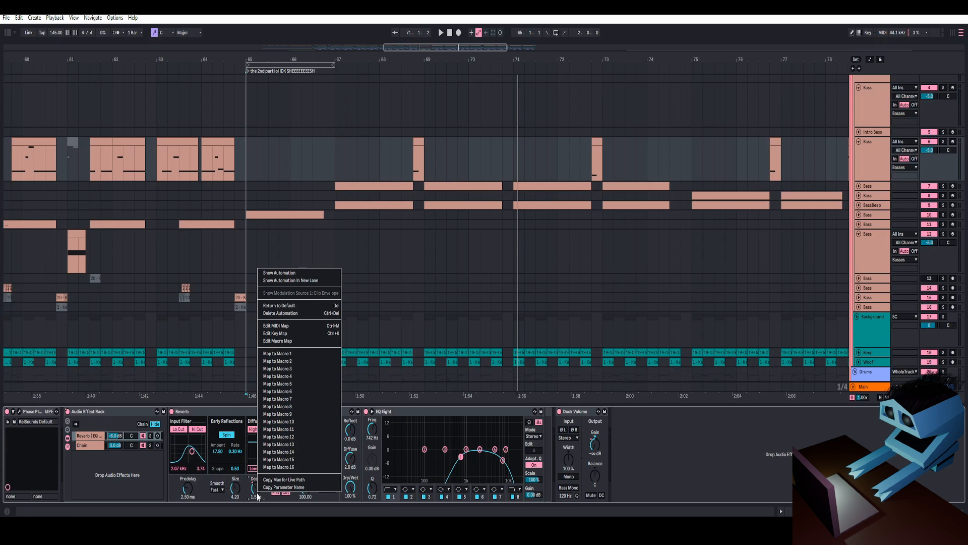
left_click(278, 275)
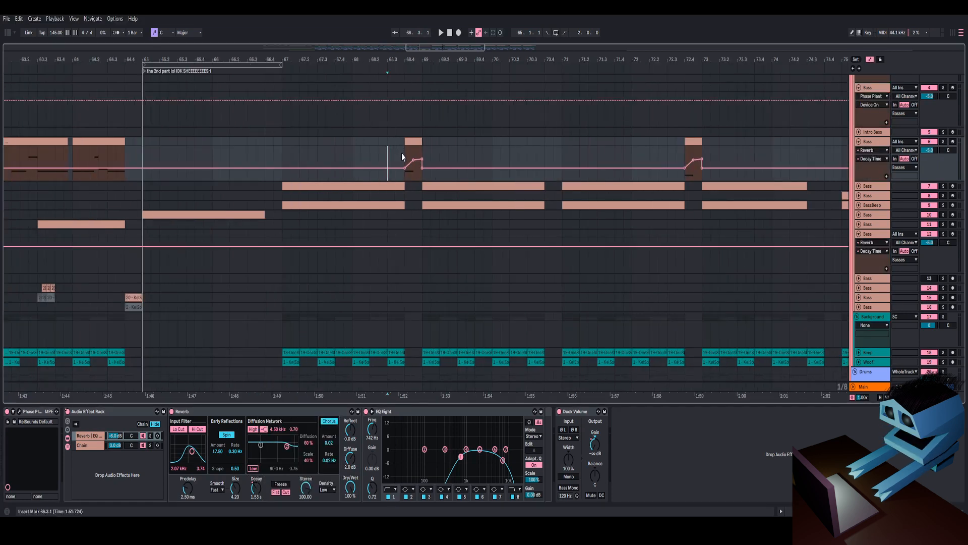
- Play the bass hit at bar 68 and open its clip's notes
left_click_drag(440, 56, 447, 61)
key("space")
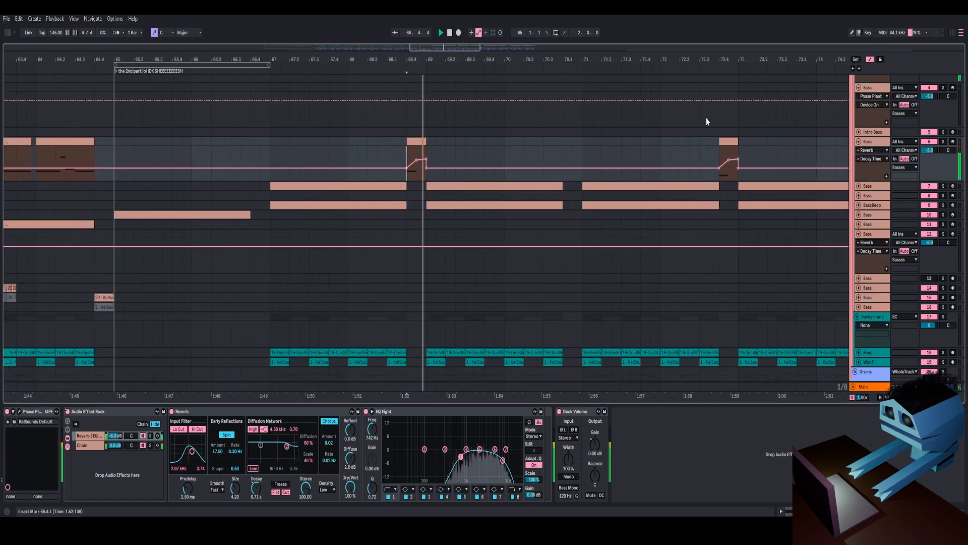
left_click(716, 157)
key("space")
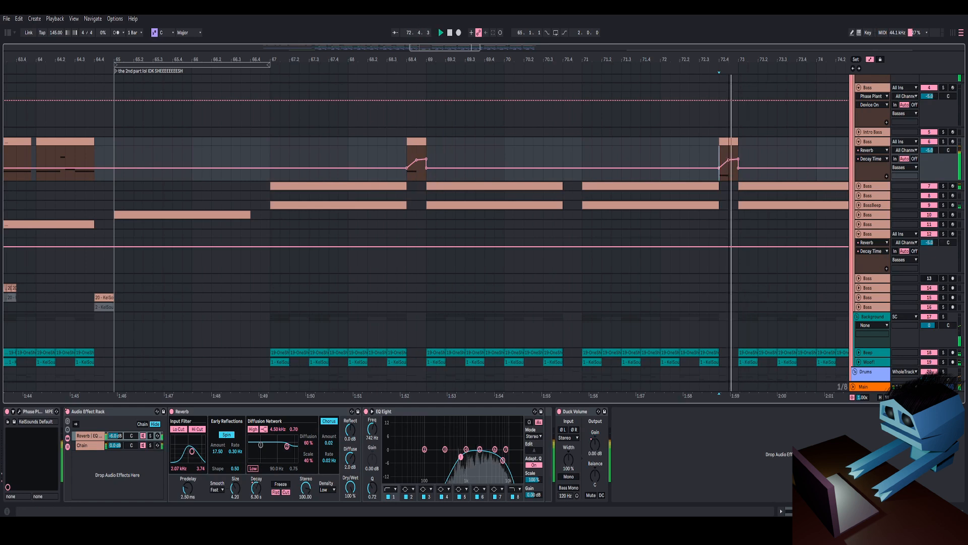
double_click(729, 151)
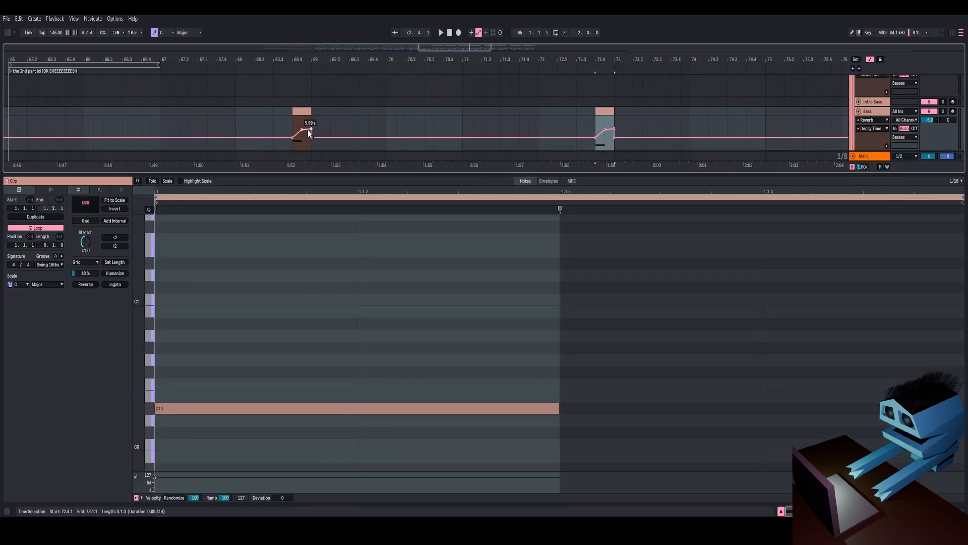
left_click(306, 113)
key("space")
key("space")
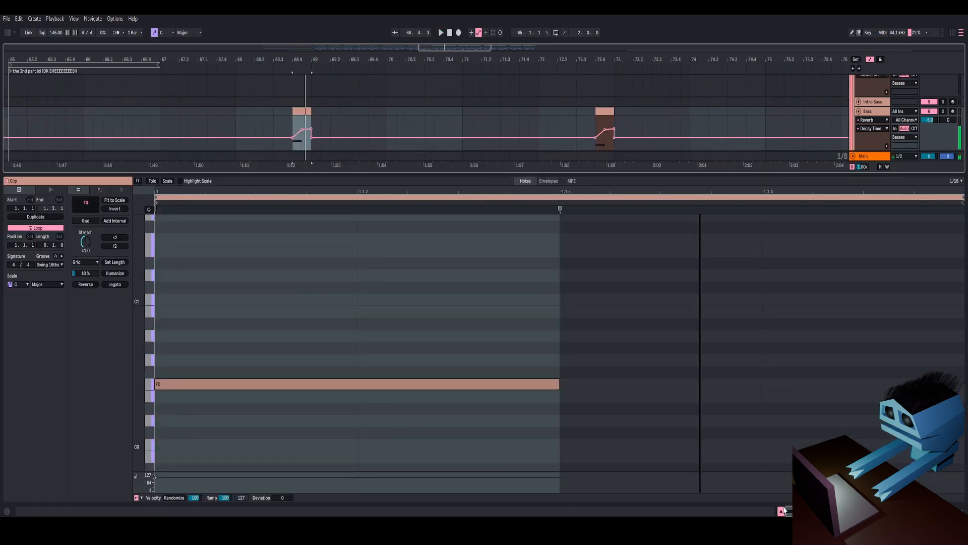
left_click(781, 511)
- Play the bass hits around bars 72 and 76 to hear the decay automation
mouse_move(510, 59)
left_mouse_down()
mouse_move(494, 35)
mouse_move(490, 60)
left_mouse_up()
left_click(488, 111)
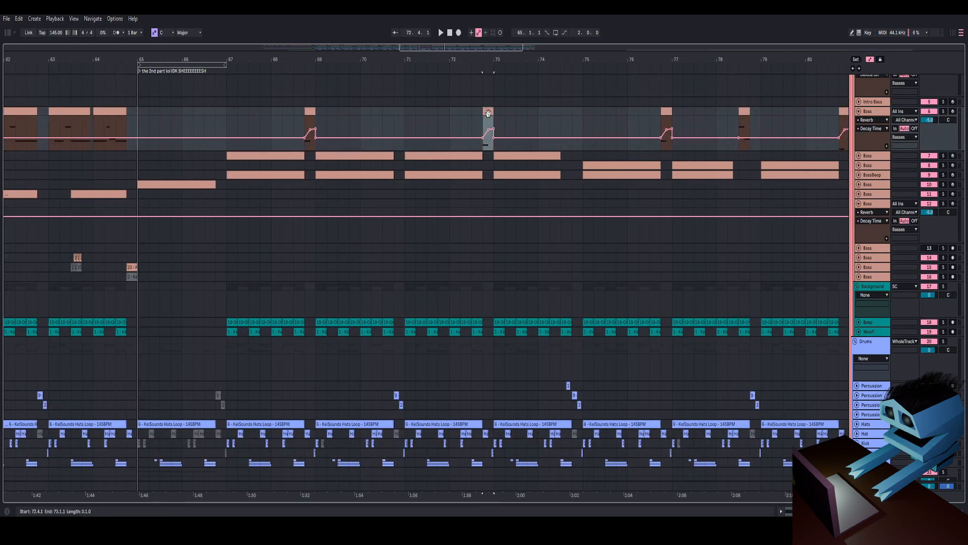
key("space")
key("space")
left_click(613, 110)
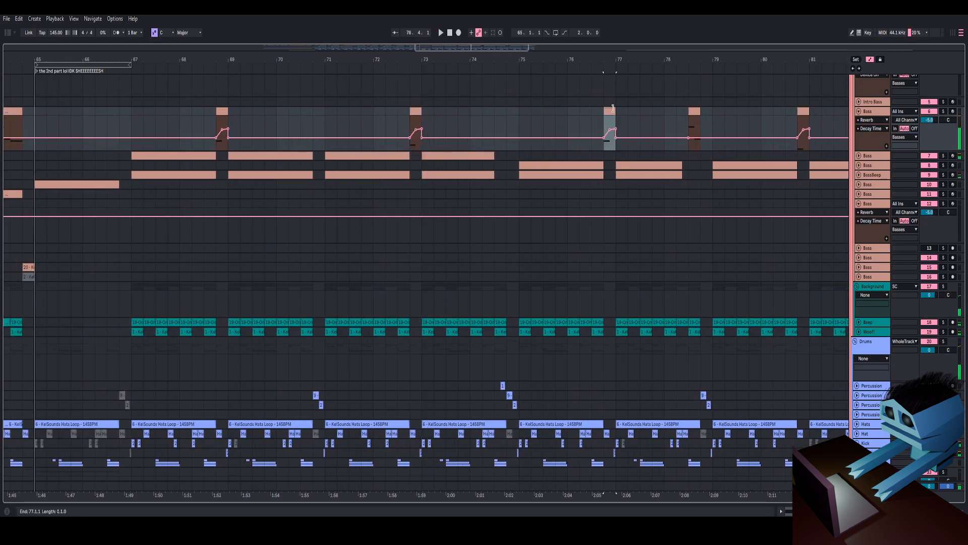
left_click_drag(619, 57, 450, 83)
left_click(571, 112)
key("space")
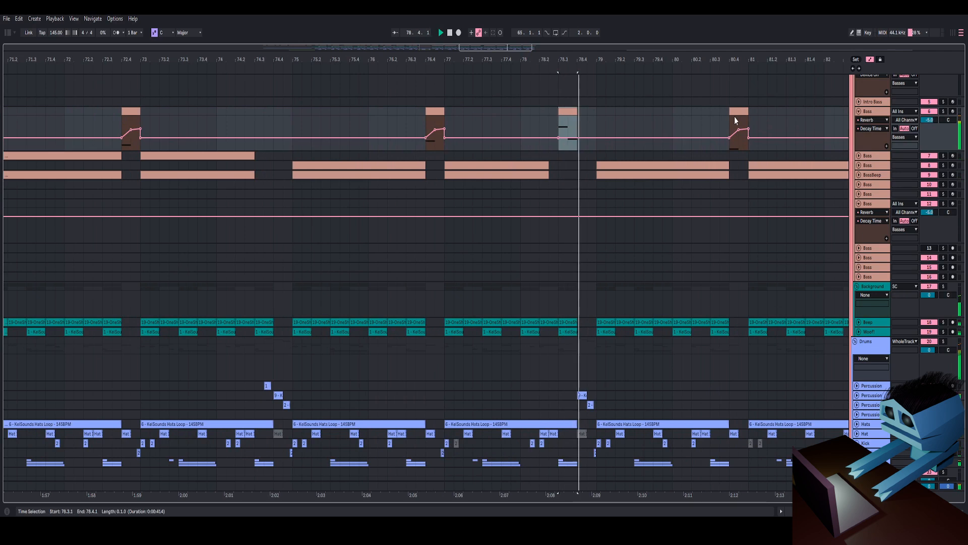
- Play the bass hit at bar 80 and view its clip's notes
key("space")
left_click(739, 112)
key("space")
key("space")
key("space")
key("space")
key("space")
key("space")
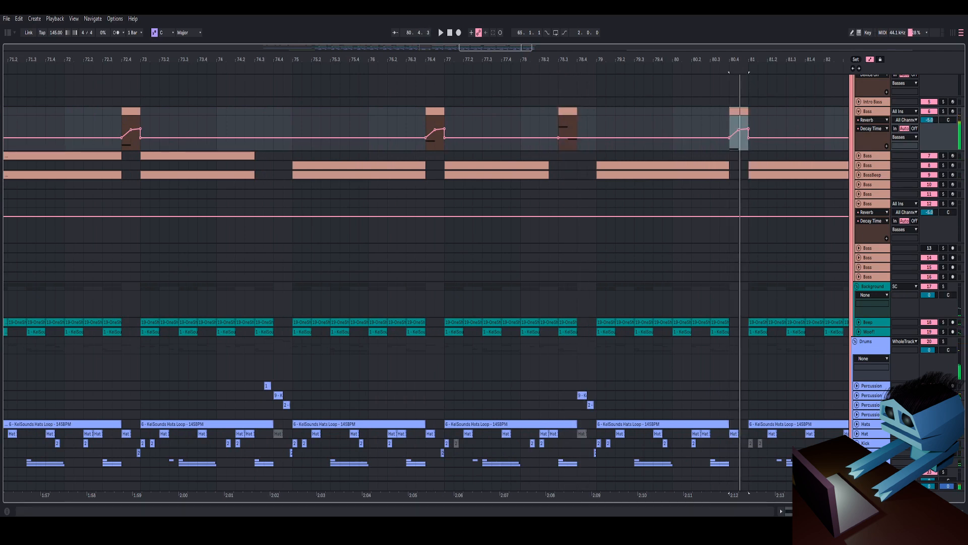
left_click(782, 511)
scroll(429, 383, "down", 3)
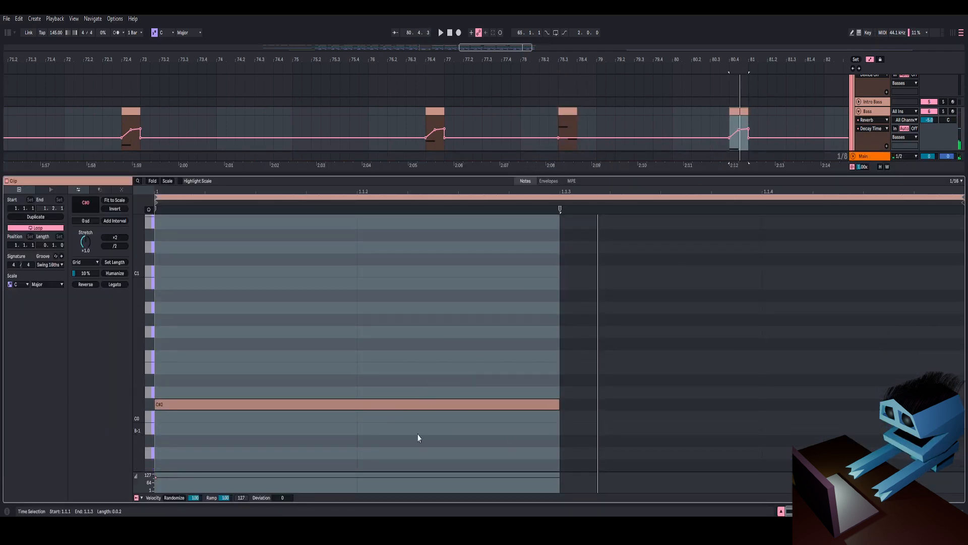
left_click(781, 511)
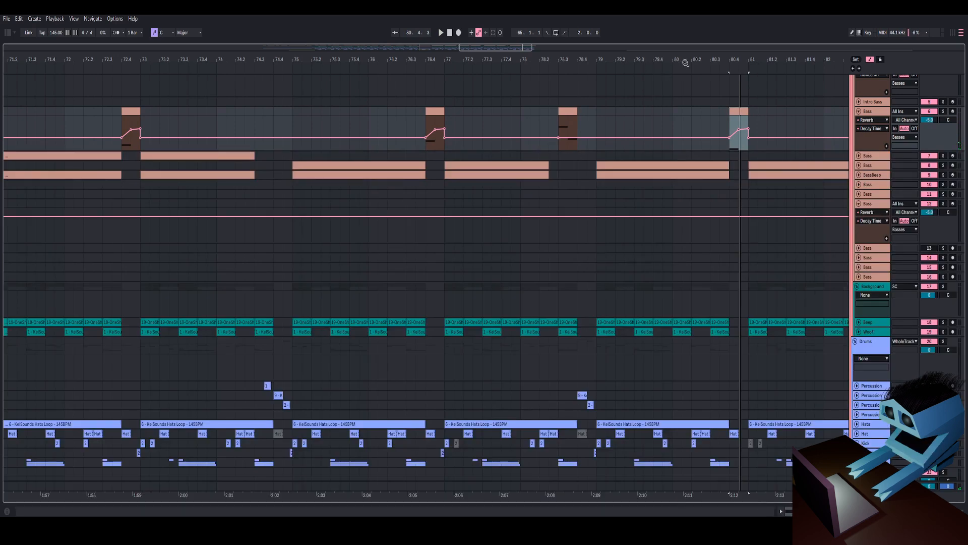
- Solo the Basses group and play it back
left_click_drag(686, 63, 535, 18)
key("space")
key("space")
scroll(921, 124, "up", 2)
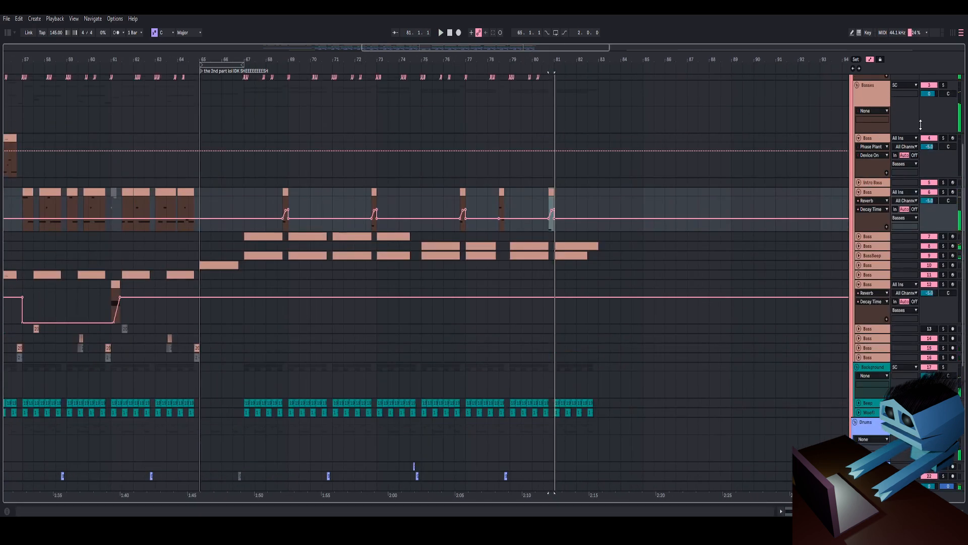
key("space")
left_click(944, 85)
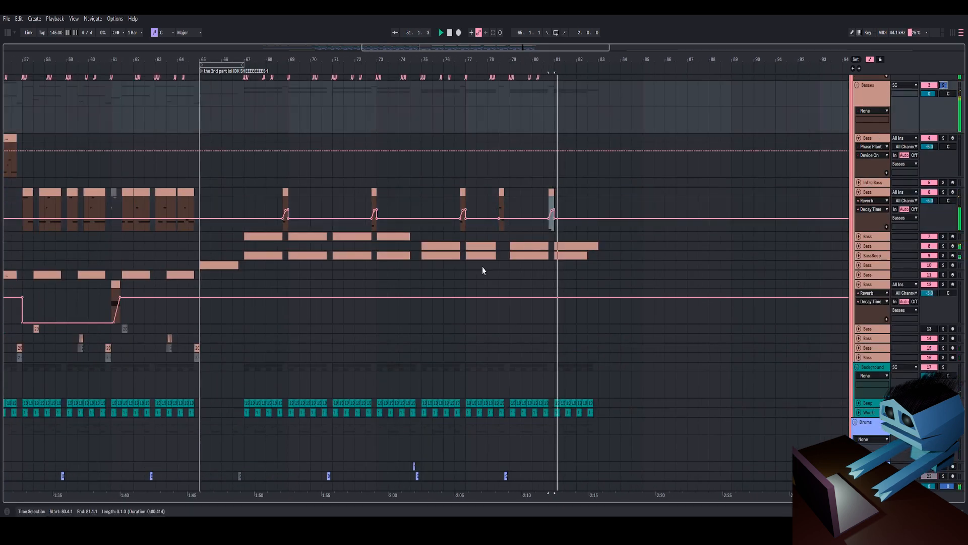
left_click(377, 245)
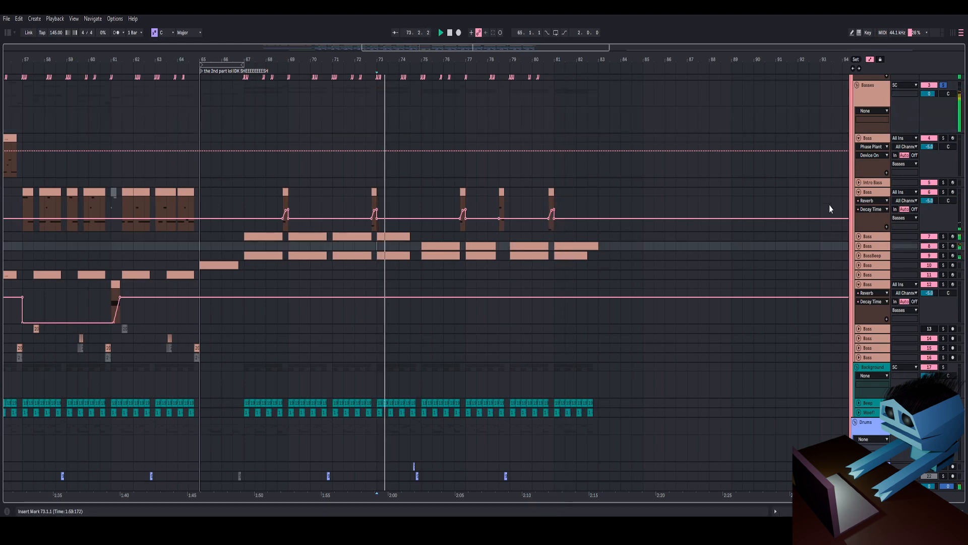
left_click(245, 247)
- Solo individual Bass tracks in turn and play them from bar 67
left_click_drag(252, 58, 581, 112)
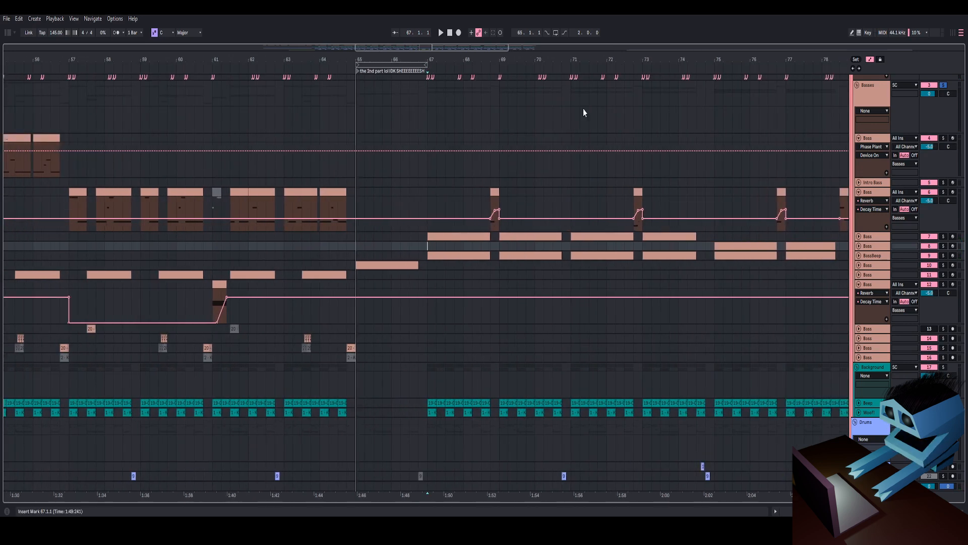
key("space")
left_click(942, 257)
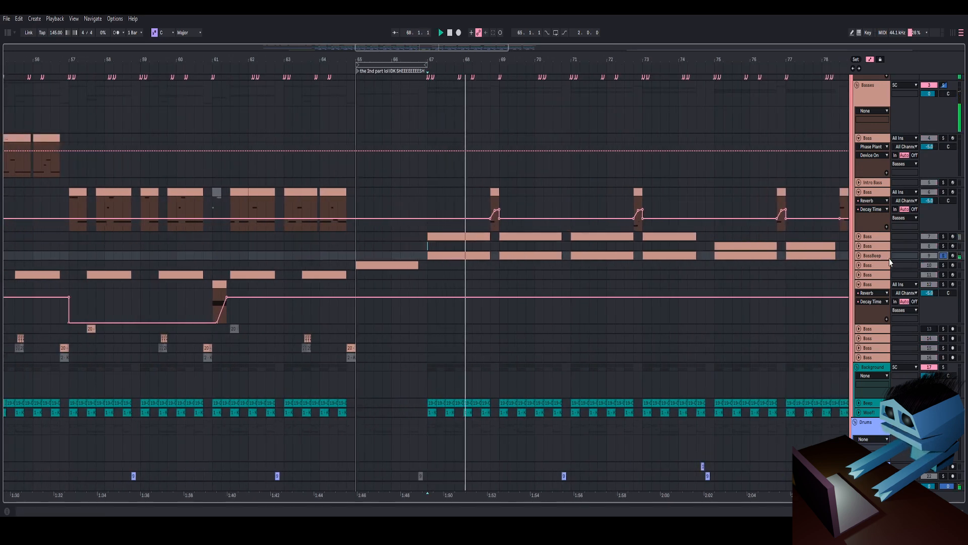
left_click(942, 257)
key("space")
left_click(944, 237)
key("space")
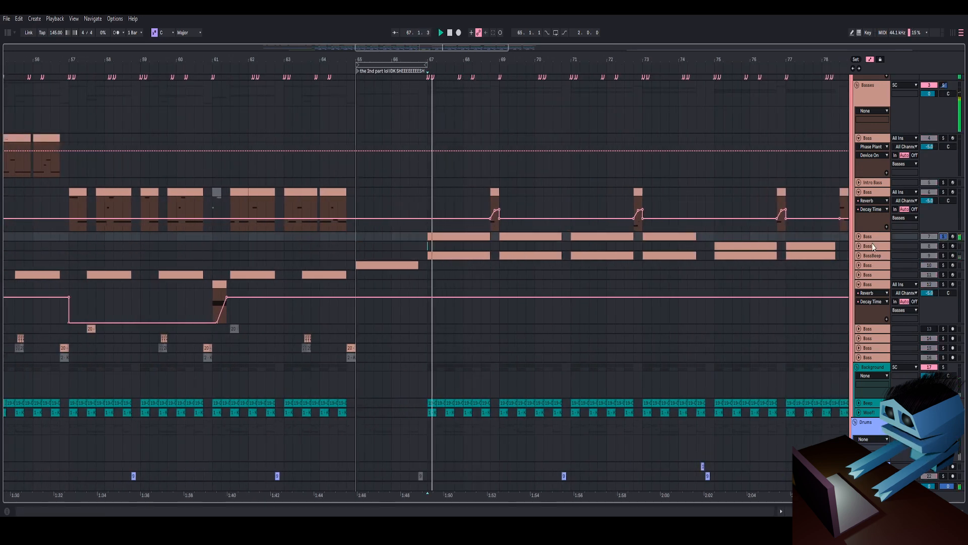
- Expand the soloed Bass track, select its clip and open its Phase Plant patch
left_click(859, 237)
left_click(463, 236)
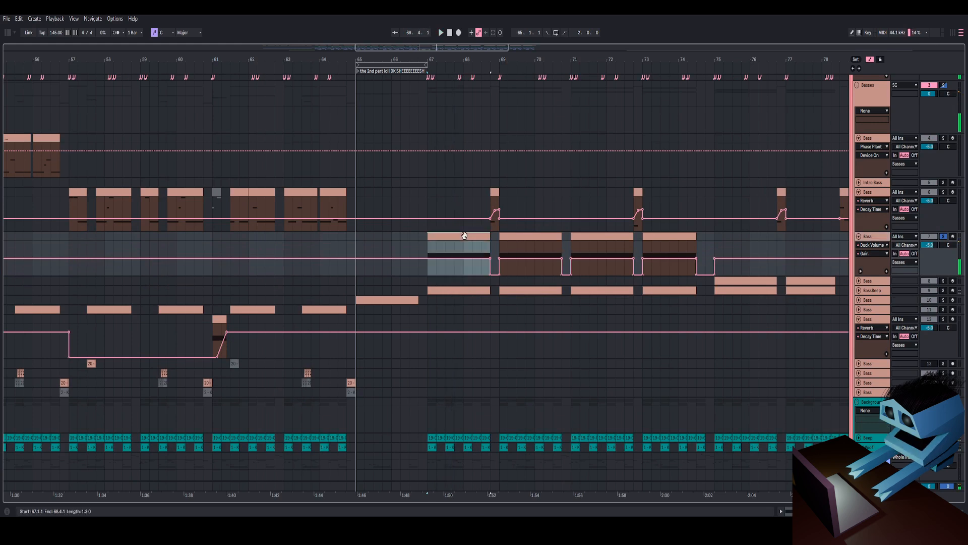
key("shift+Tab")
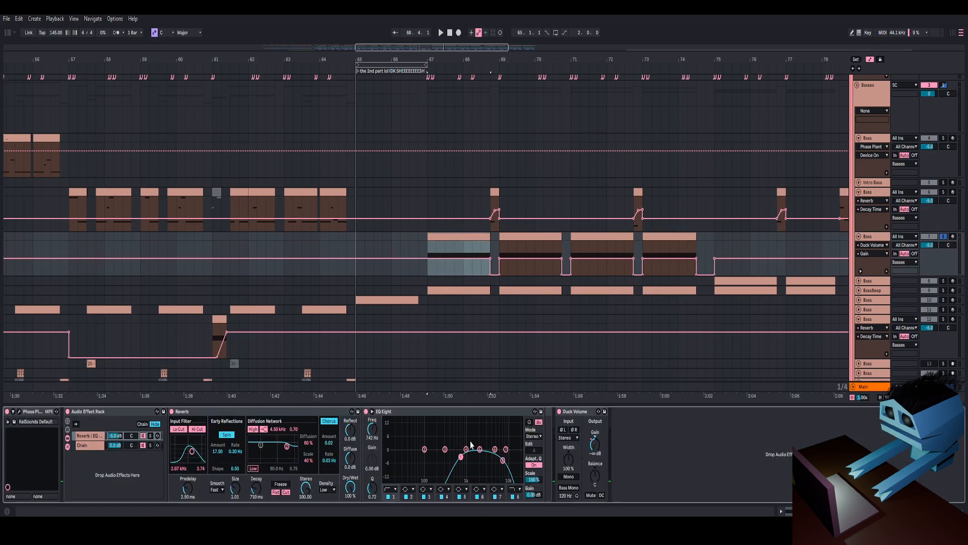
key("space")
left_click(19, 412)
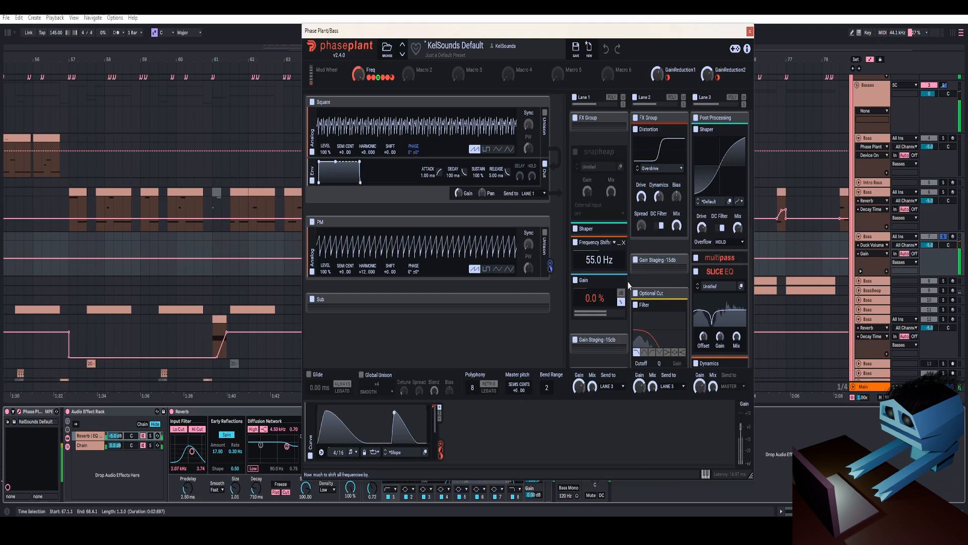
- Inspect the patch's curve modulator in the Curve Editor, then close Phase Plant
scroll(613, 280, "up", 2)
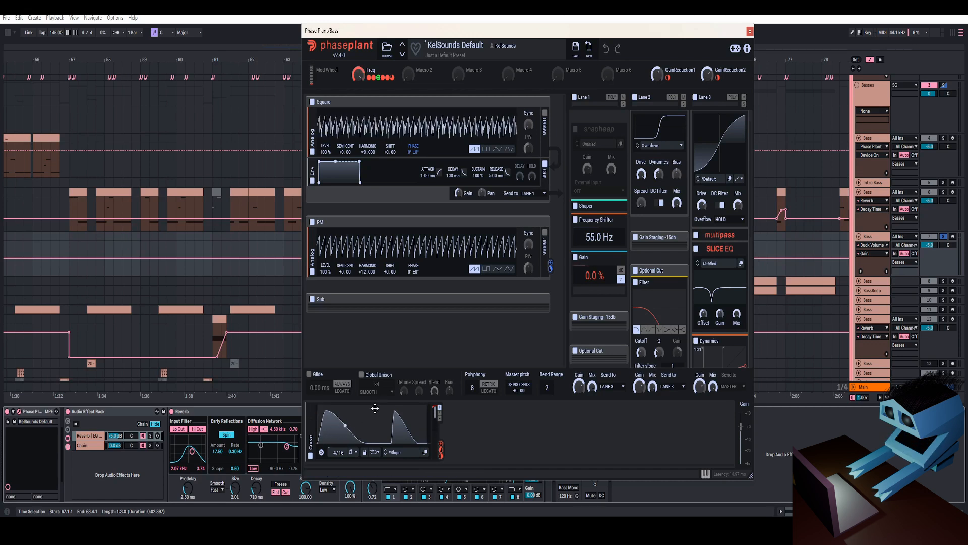
left_click(886, 240)
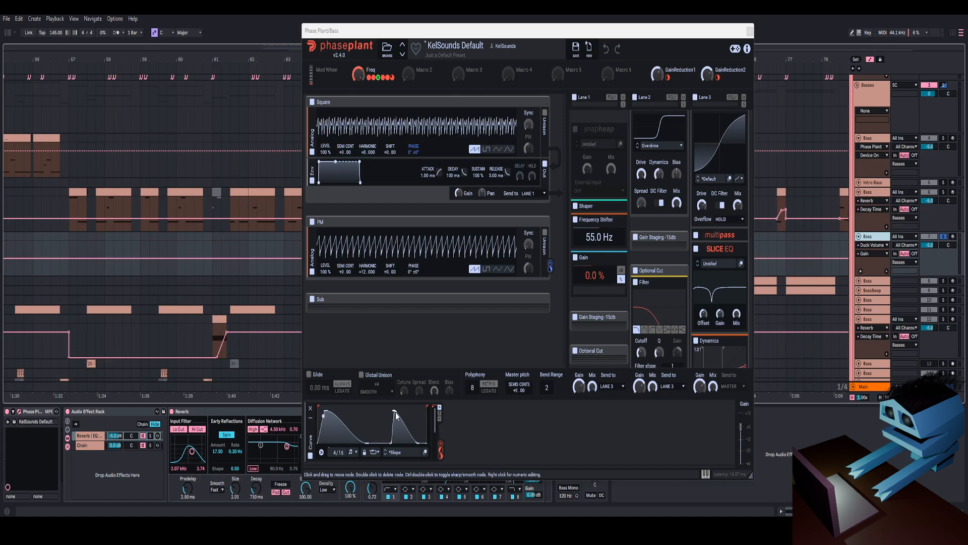
key("space")
left_click(425, 452)
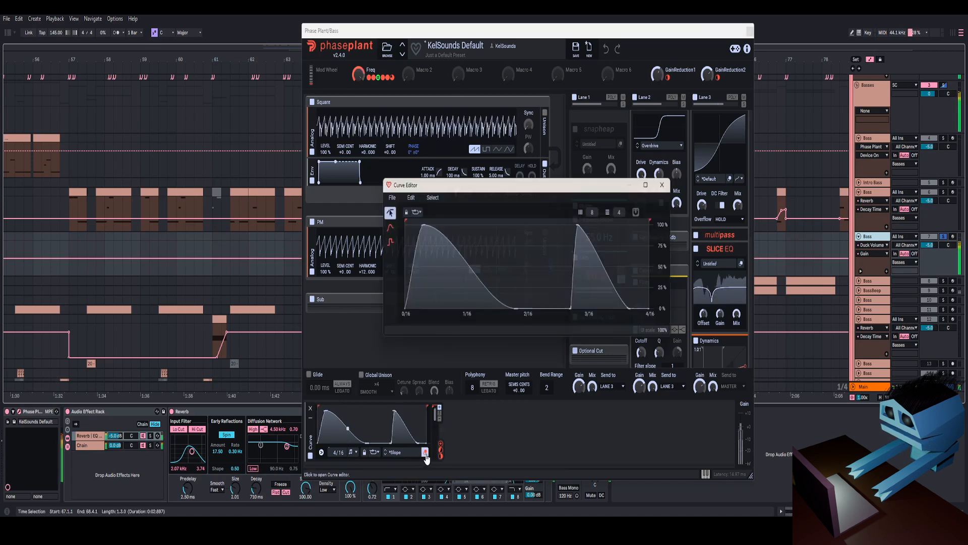
left_click(670, 182)
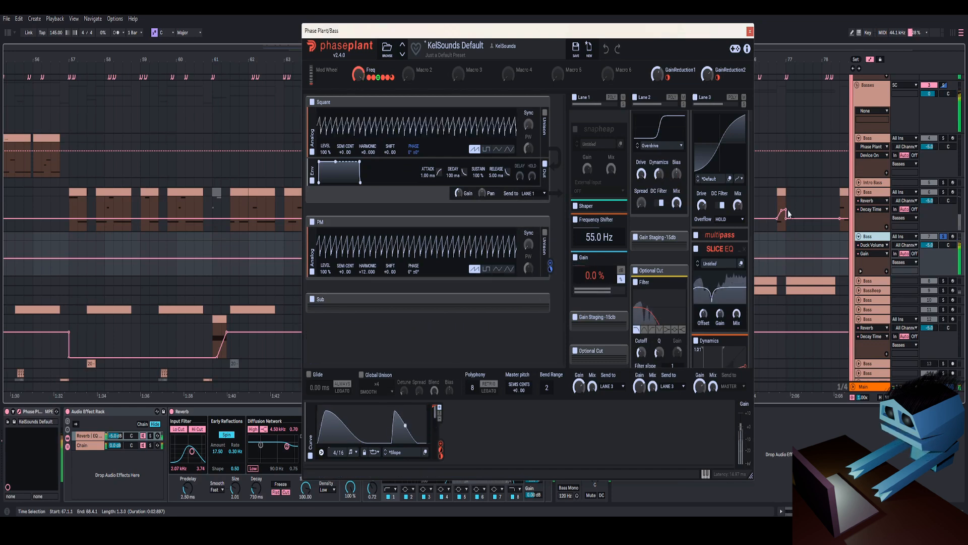
left_click(750, 31)
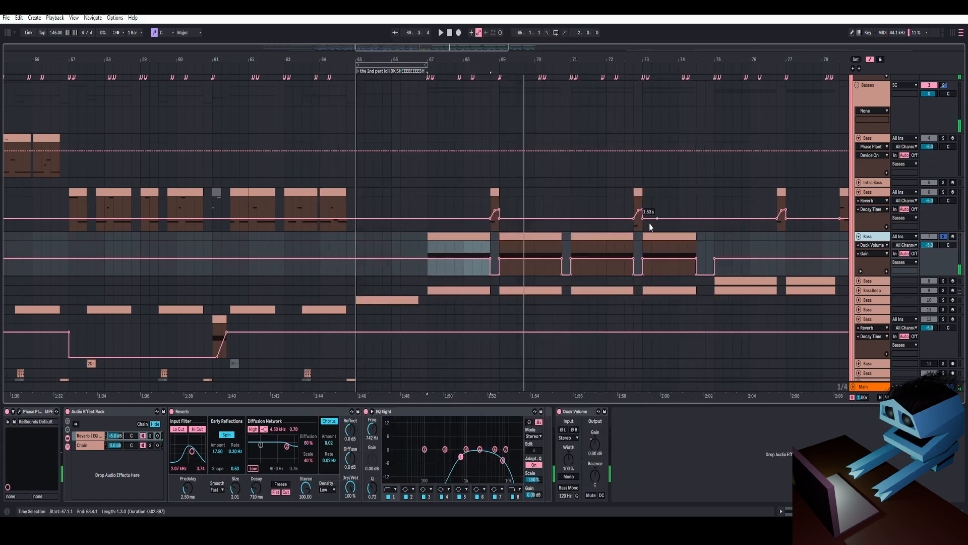
- Solo the next Bass track and open its Phase Plant patch
left_click_drag(753, 58, 524, 62)
left_click(484, 257)
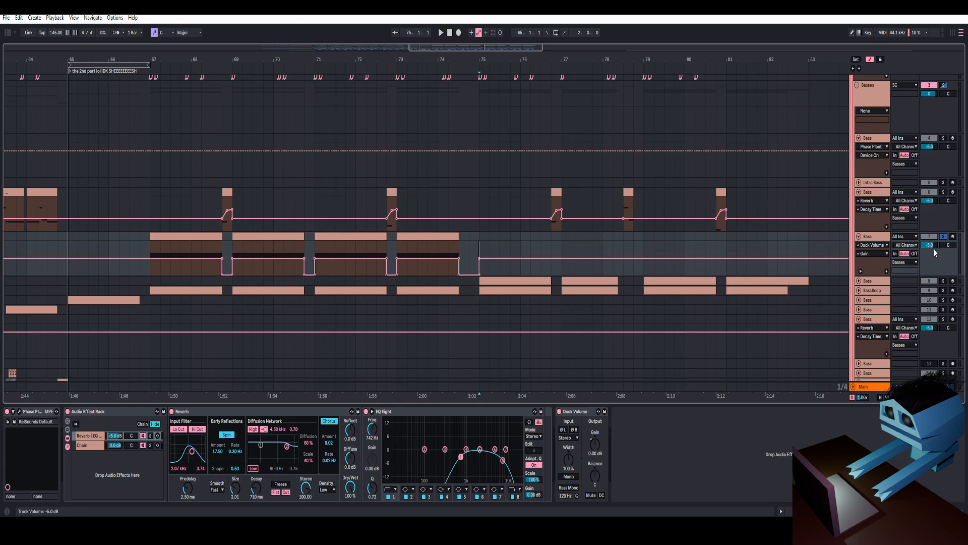
left_click(943, 281)
key("space")
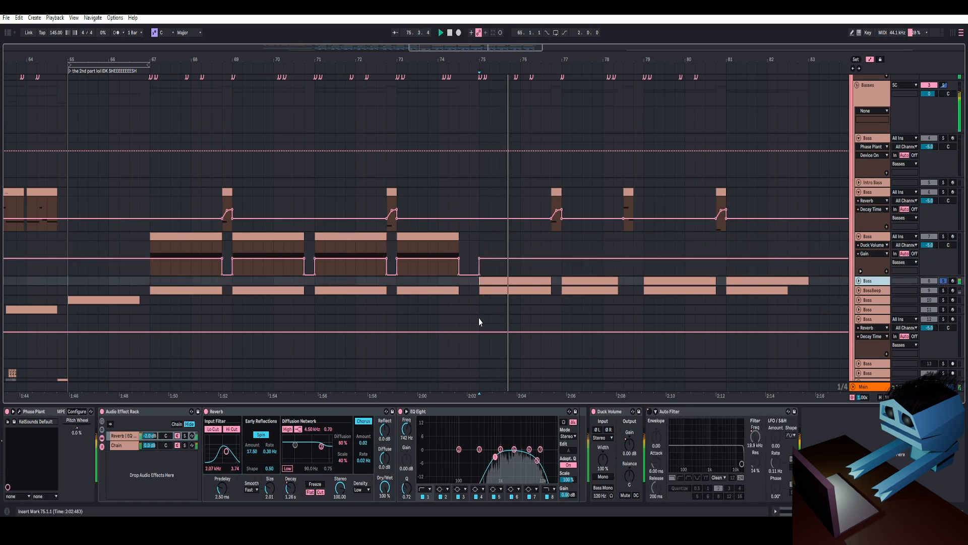
left_click(27, 412)
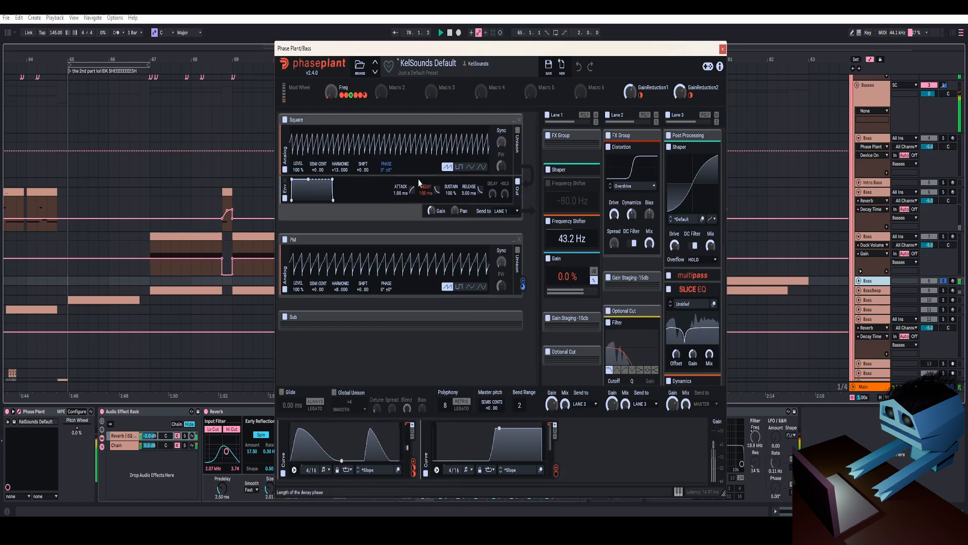
- Play this Bass patch repeatedly to listen to its sound
key("space")
mouse_move(340, 170)
left_mouse_down()
mouse_move(340, 178)
mouse_move(340, 157)
mouse_move(340, 178)
mouse_move(340, 166)
left_mouse_up()
key("space")
key("space")
key("space")
key("space")
key("space")
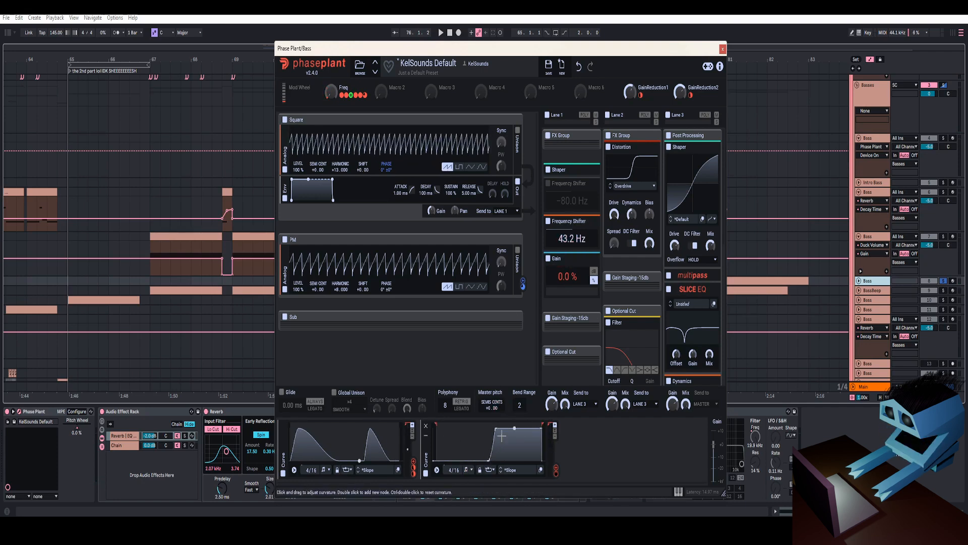
key("space")
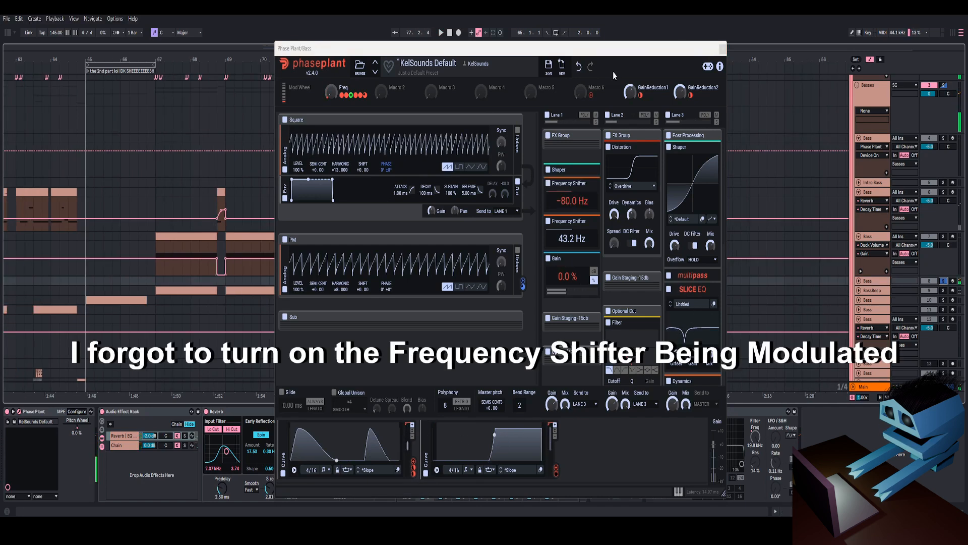
- Reopen the Bass track's Phase Plant window, reposition it and start playback
left_click_drag(618, 55, 614, 36)
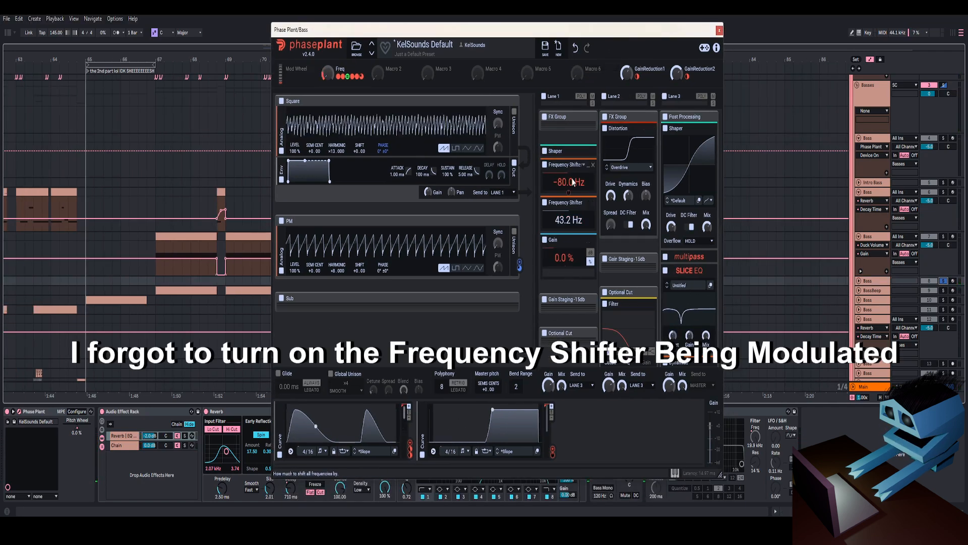
left_click(719, 30)
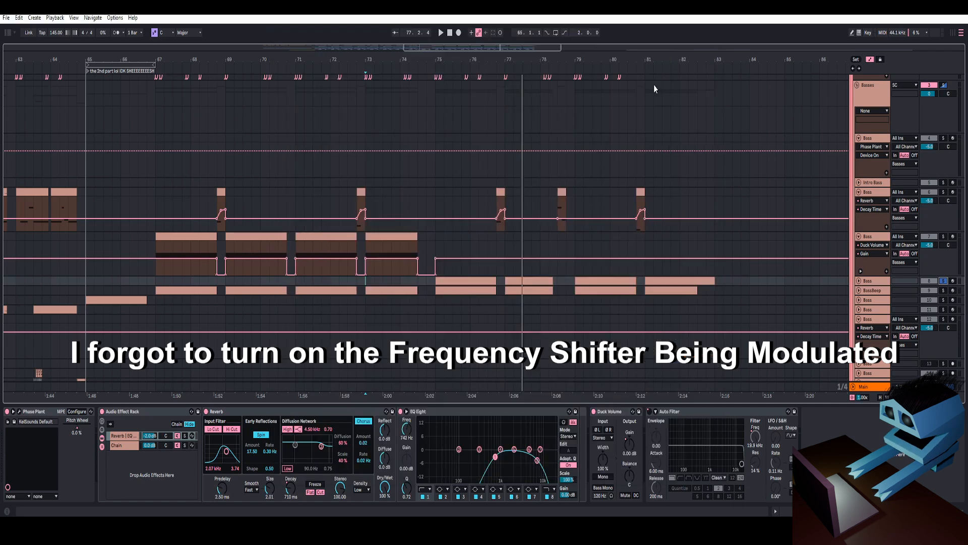
left_click(419, 312)
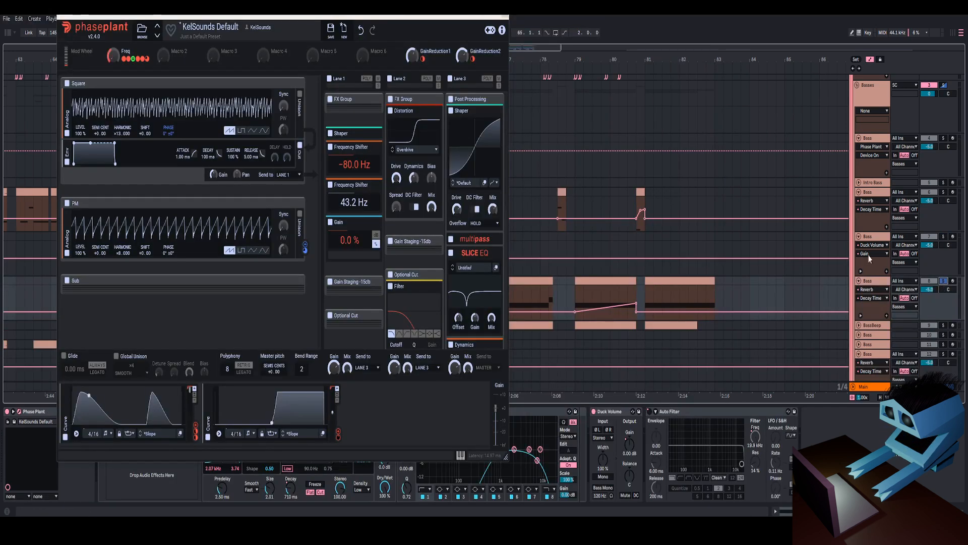
key("space")
left_click_drag(448, 17, 725, 30)
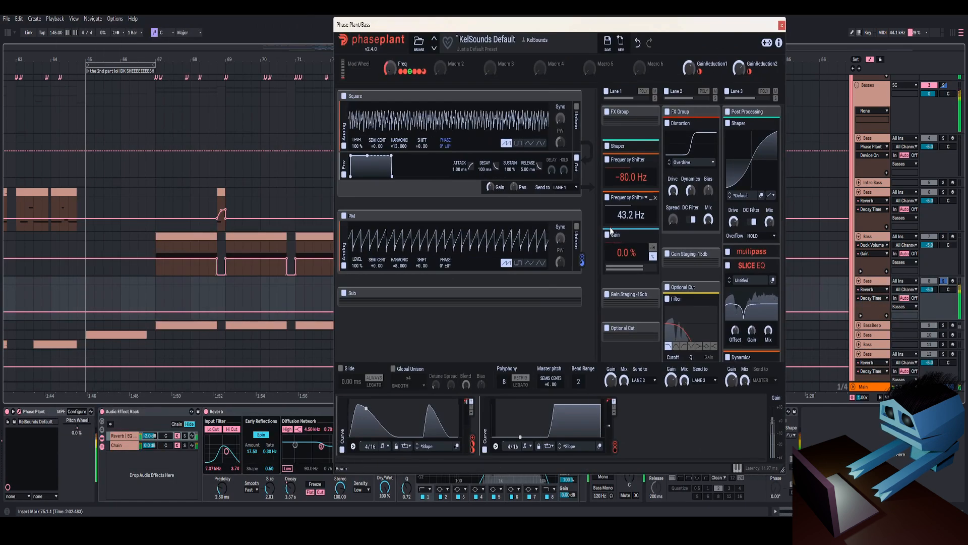
- Toggle the second curve modulator off and on while listening, then collapse the first Frequency Shifter and close Phase Plant
left_click(484, 450)
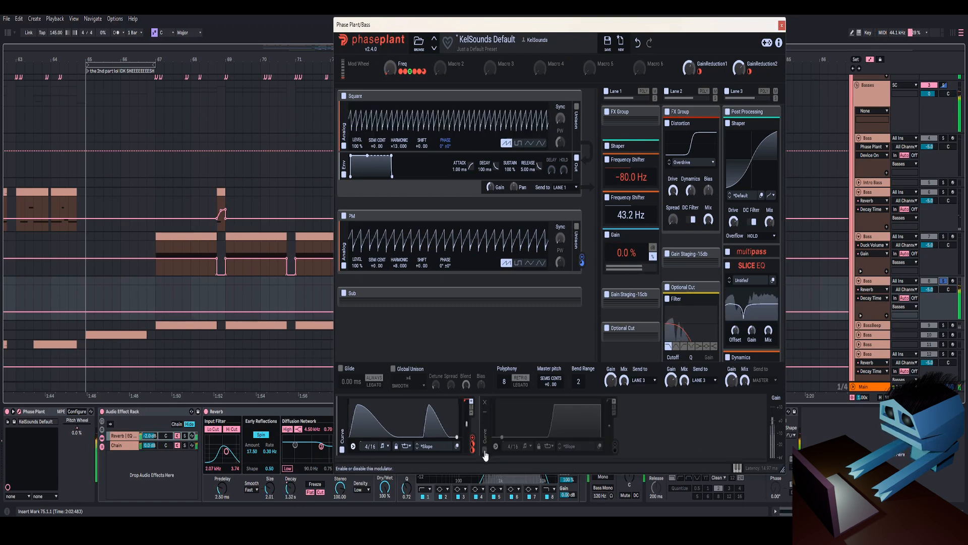
left_click(484, 450)
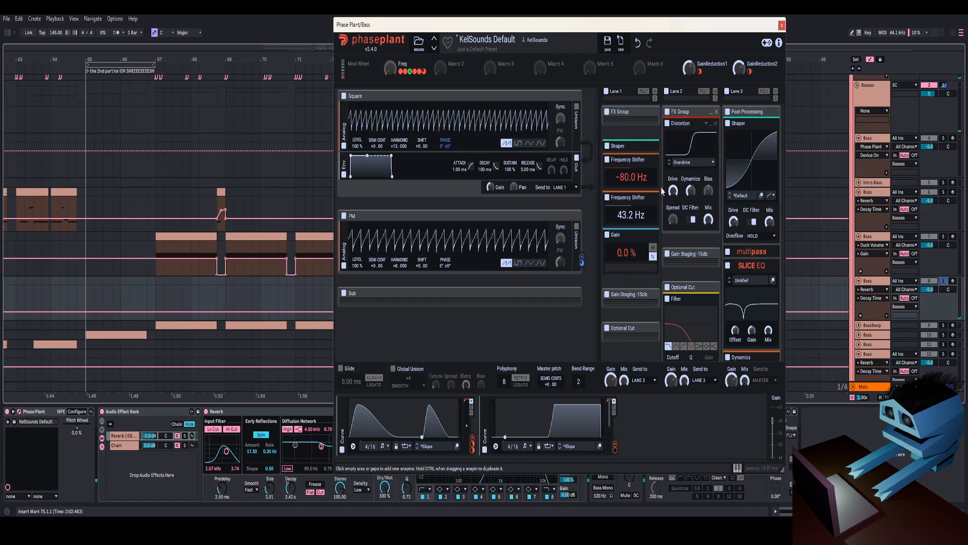
left_click(651, 160)
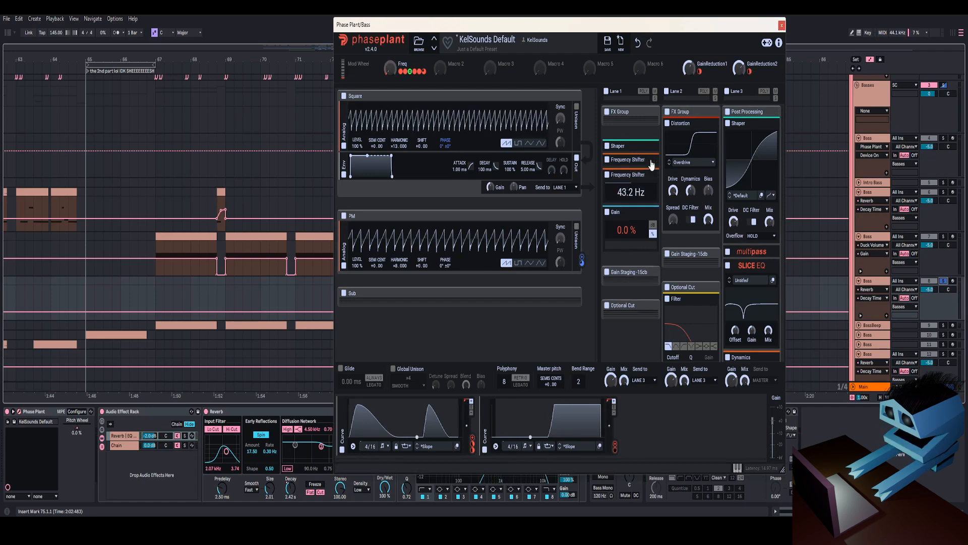
left_click(782, 25)
- Reopen the same Bass patch, toggle its second curve modulator off and on while listening, and close it
scroll(837, 277, "down", 5)
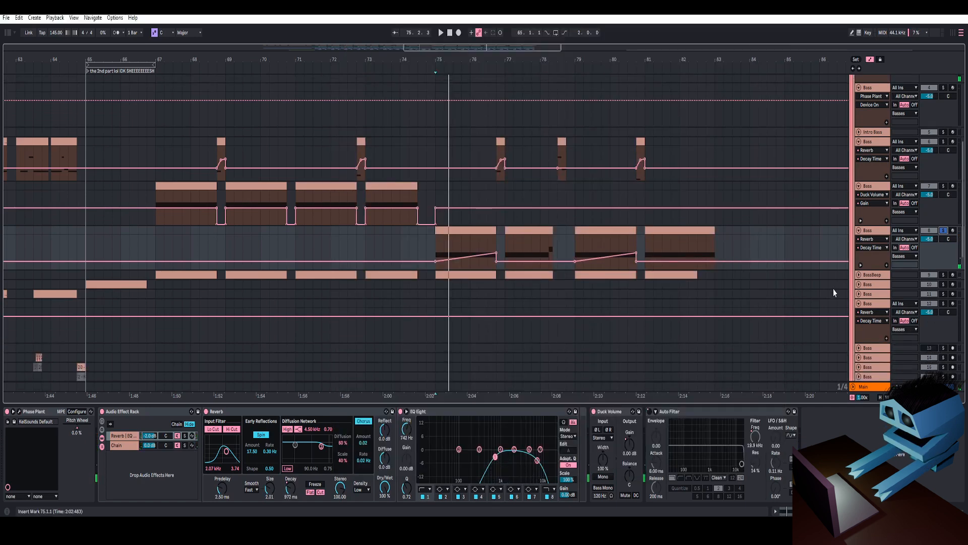
left_click(503, 190)
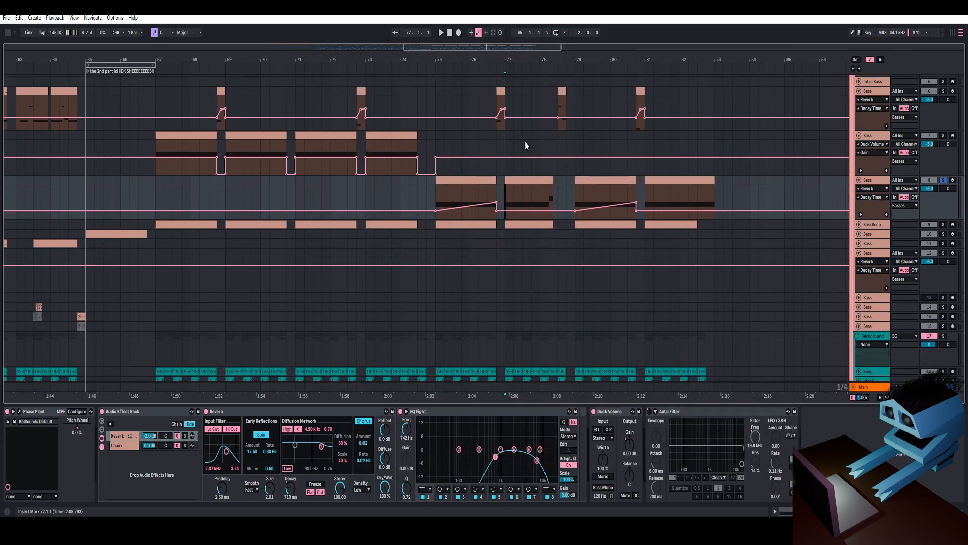
left_click_drag(577, 61, 555, 59)
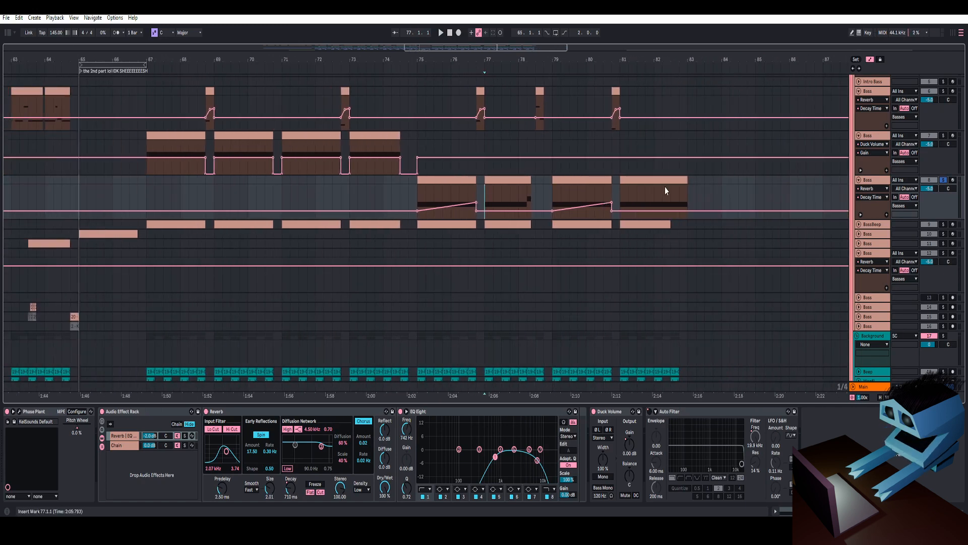
left_click(20, 412)
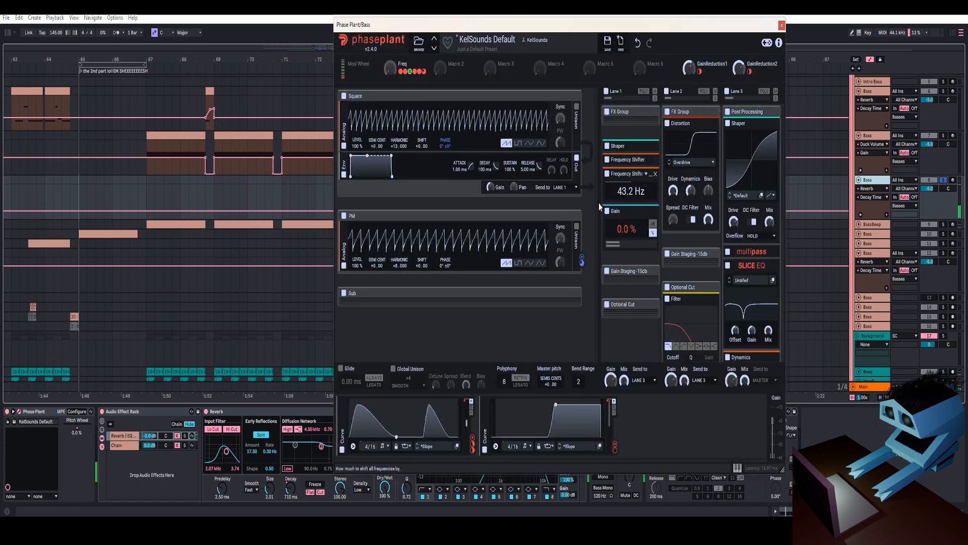
left_click(484, 451)
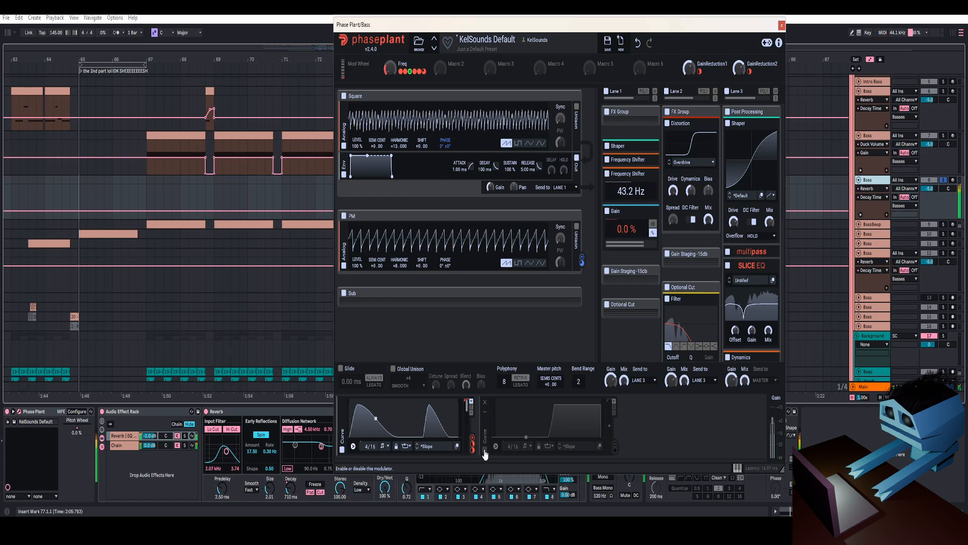
left_click(484, 452)
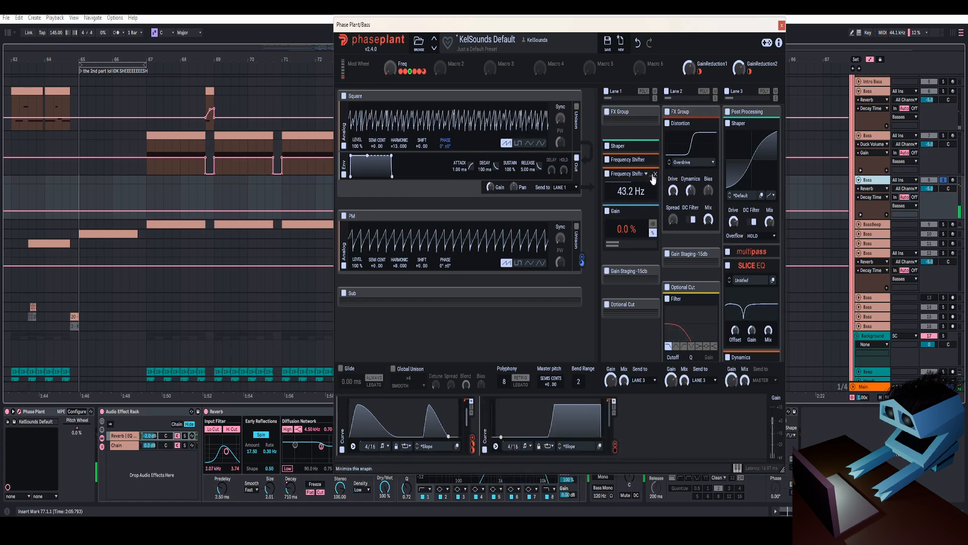
left_click(781, 24)
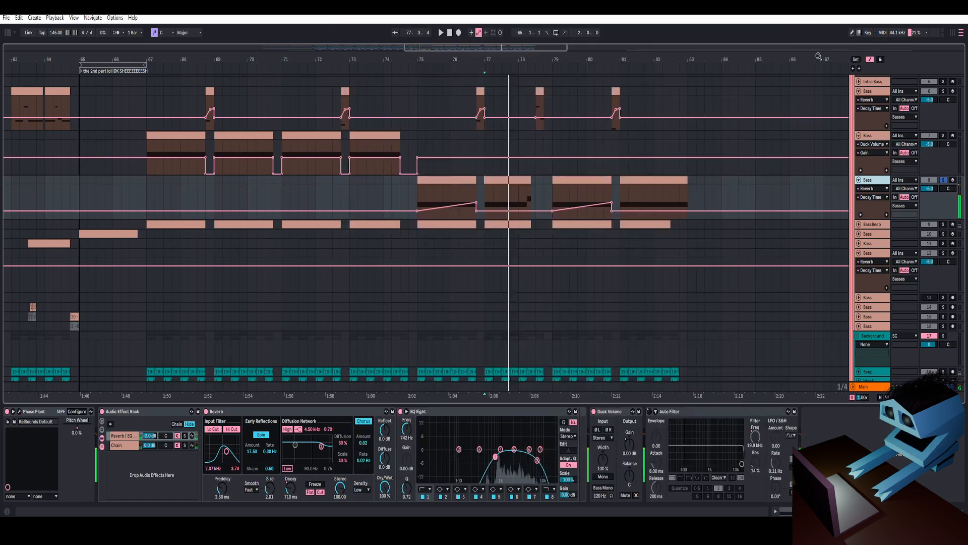
- Solo the BassBeep track, expand it, open its Phase Plant patch and start playback
left_click(943, 224)
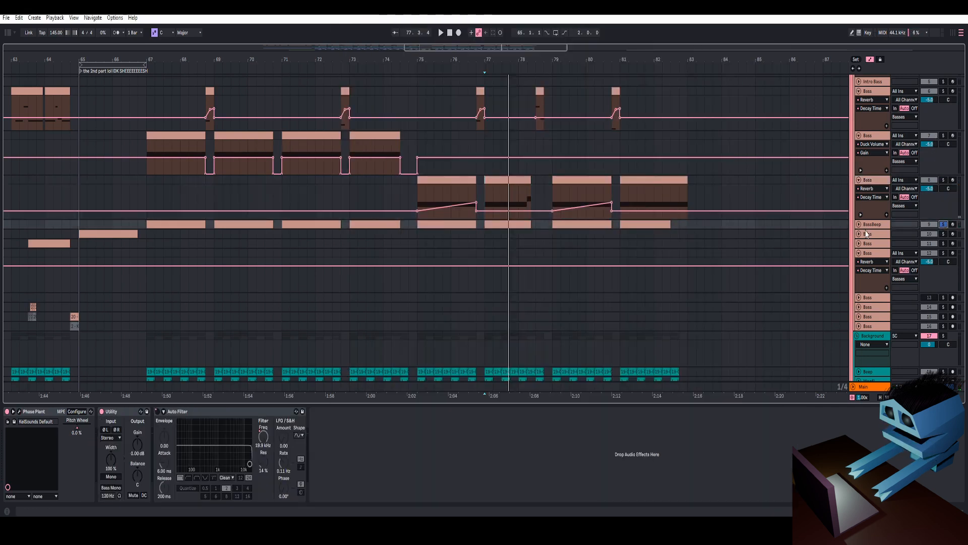
left_click(859, 225)
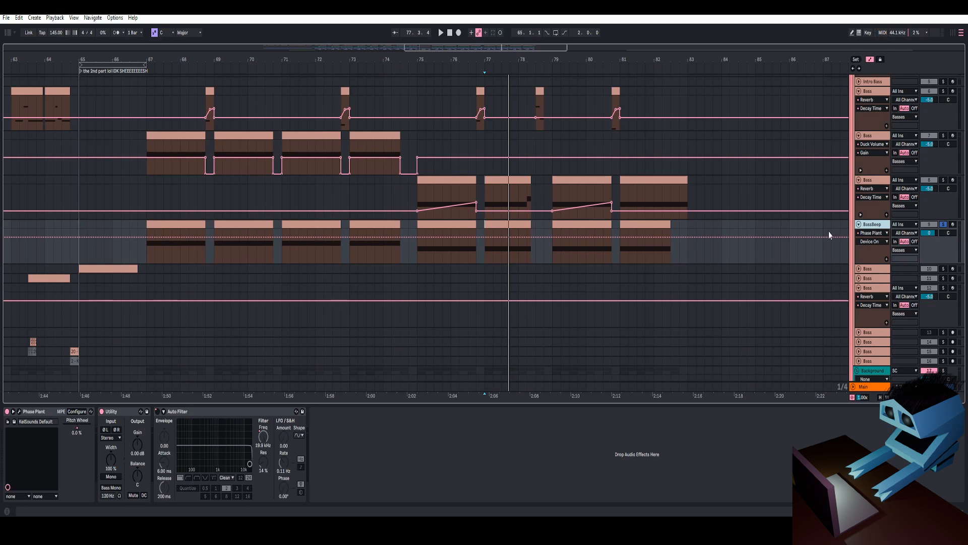
left_click(22, 412)
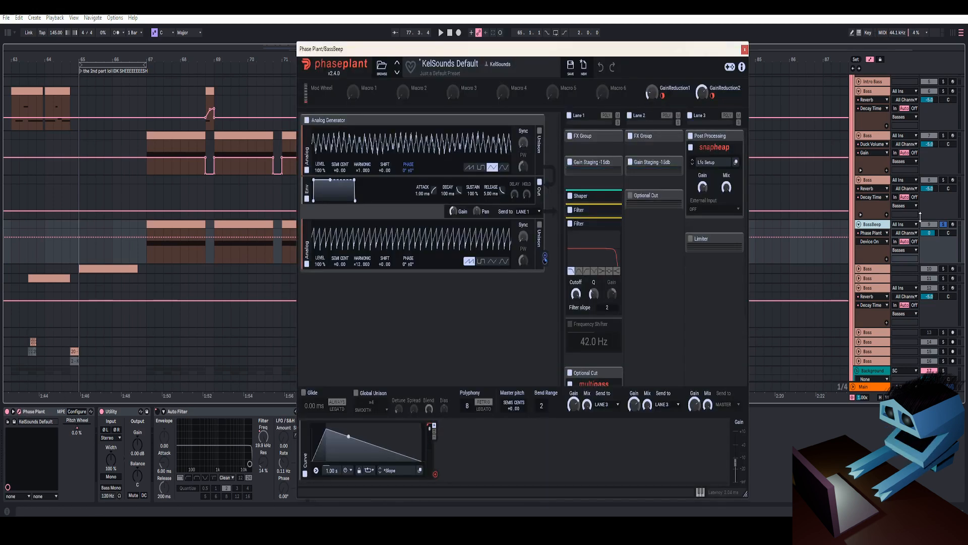
key("space")
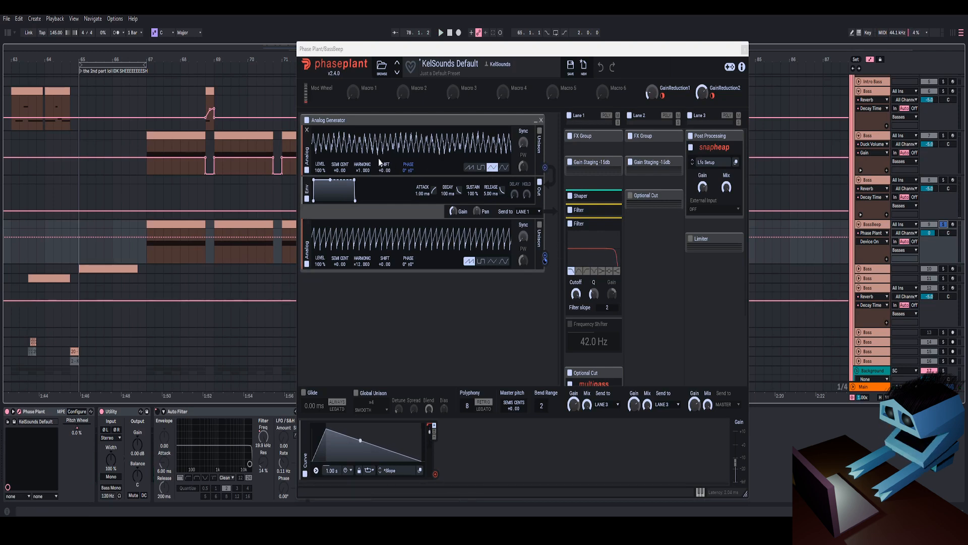
- Inspect the BassBeep patch's filter snapins, then close Phase Plant
scroll(601, 237, "down", 2)
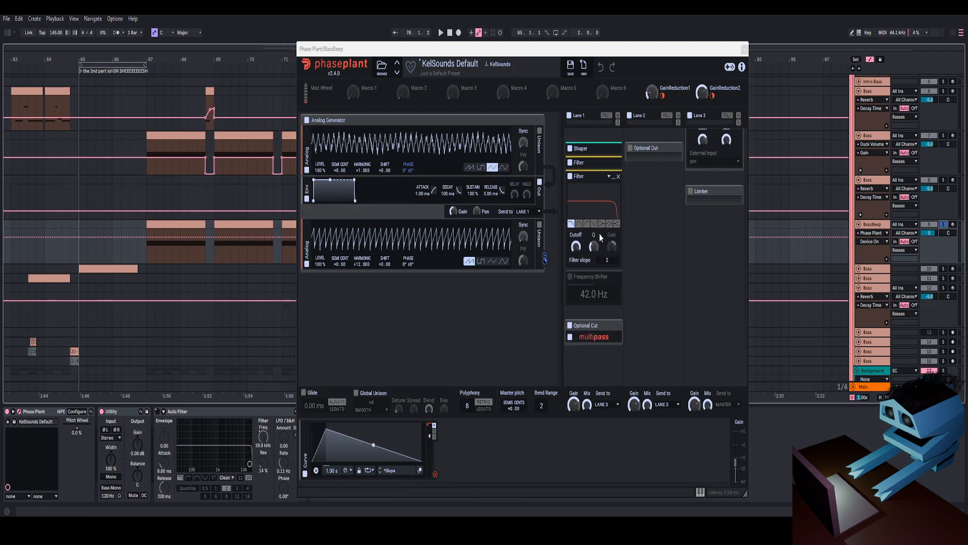
left_click(615, 170)
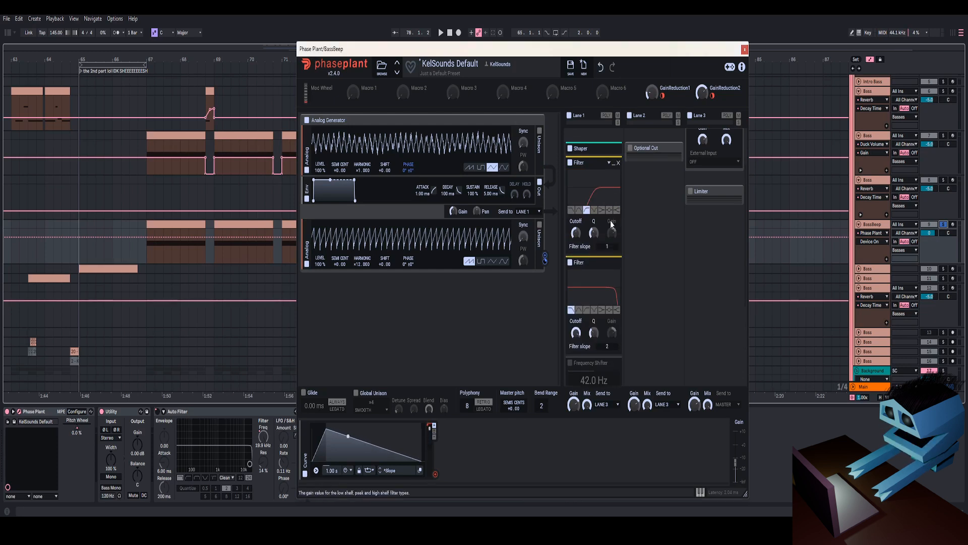
left_click(613, 164)
scroll(614, 167, "up", 1)
left_click(614, 175)
left_click(615, 176)
scroll(605, 258, "up", 1)
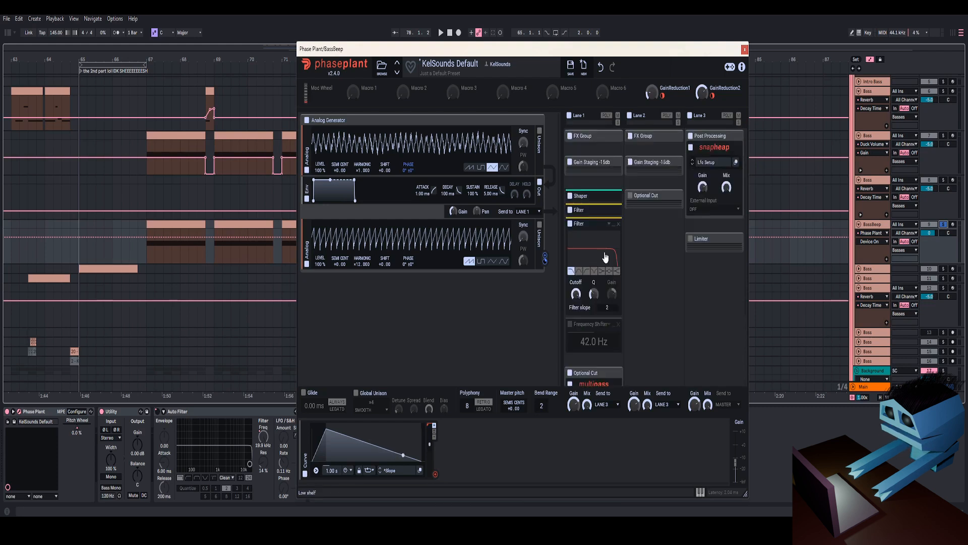
left_click(744, 50)
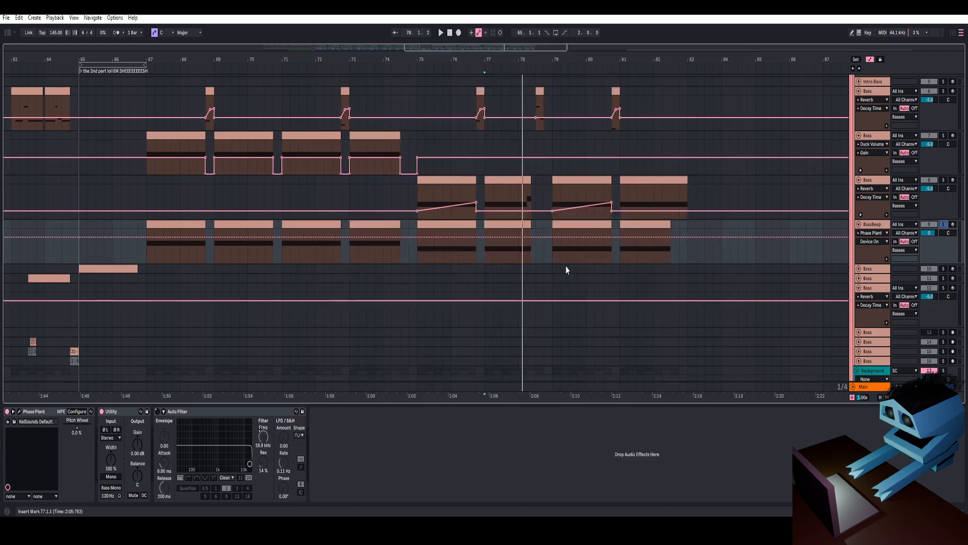
- Switch the solo to the Bass track, then select and expand the Beep track in the Background group
left_click(945, 186)
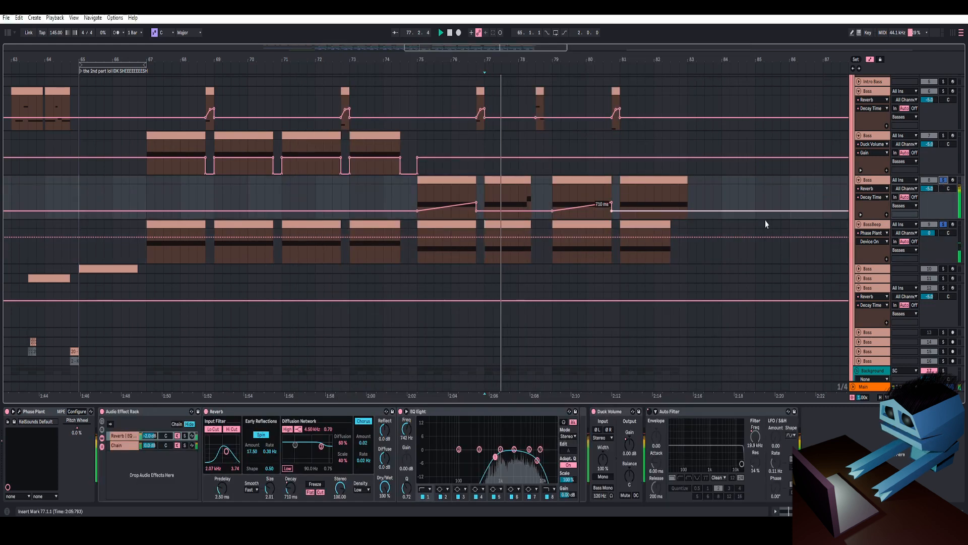
left_click(943, 224)
scroll(605, 290, "down", 5)
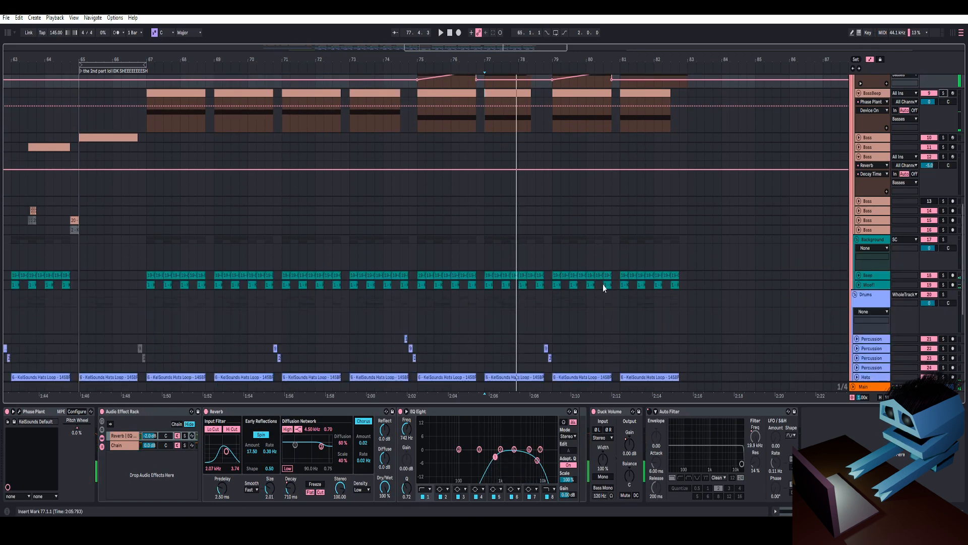
left_click(871, 240)
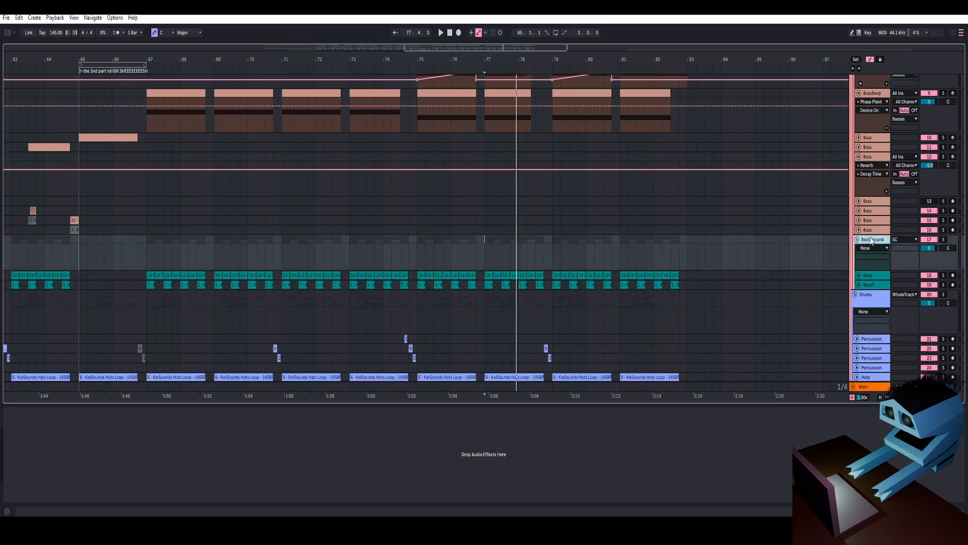
scroll(867, 246, "down", 2)
left_click(869, 236)
left_click(859, 235)
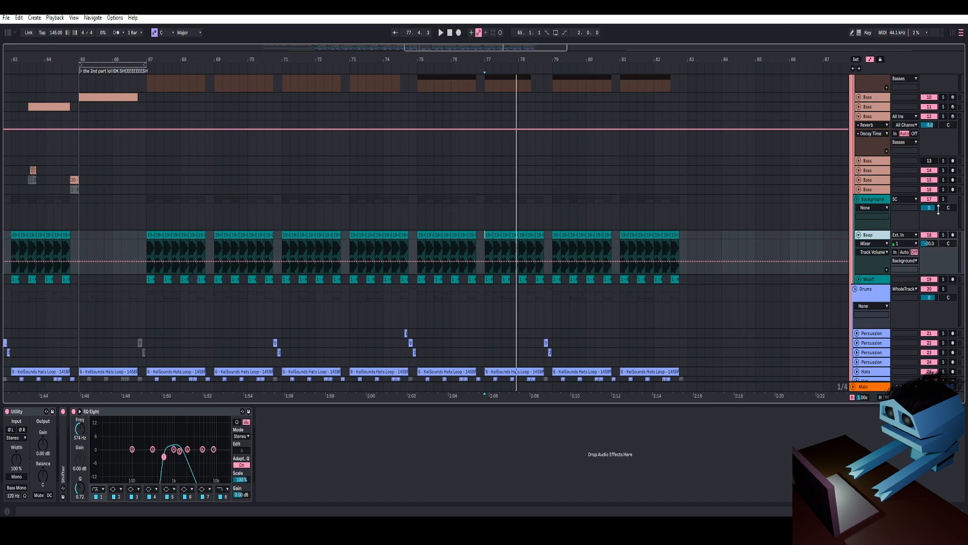
- Solo the Beep track and play it back, zooming into the timeline
left_click(517, 229)
key("space")
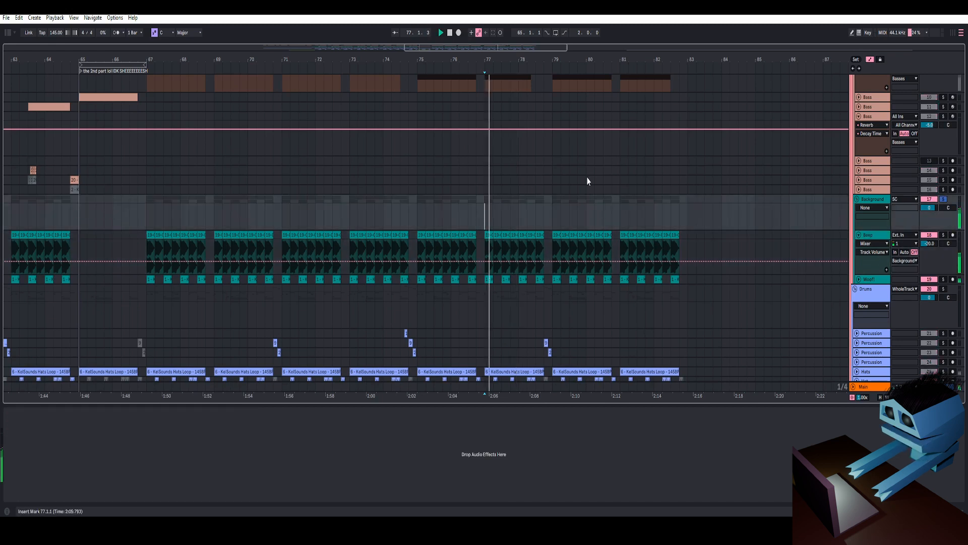
key("space")
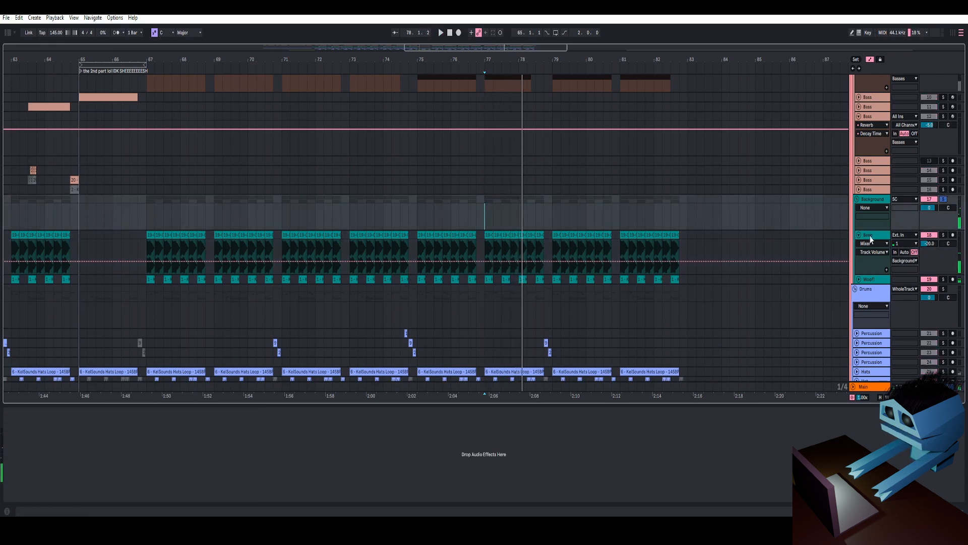
left_click(870, 236)
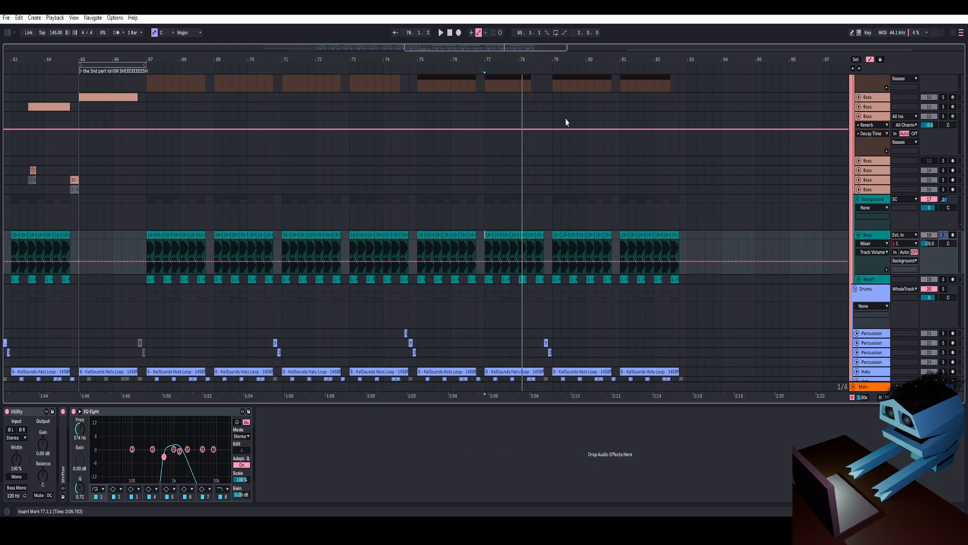
key("space")
left_click_drag(522, 60, 507, 96)
key("space")
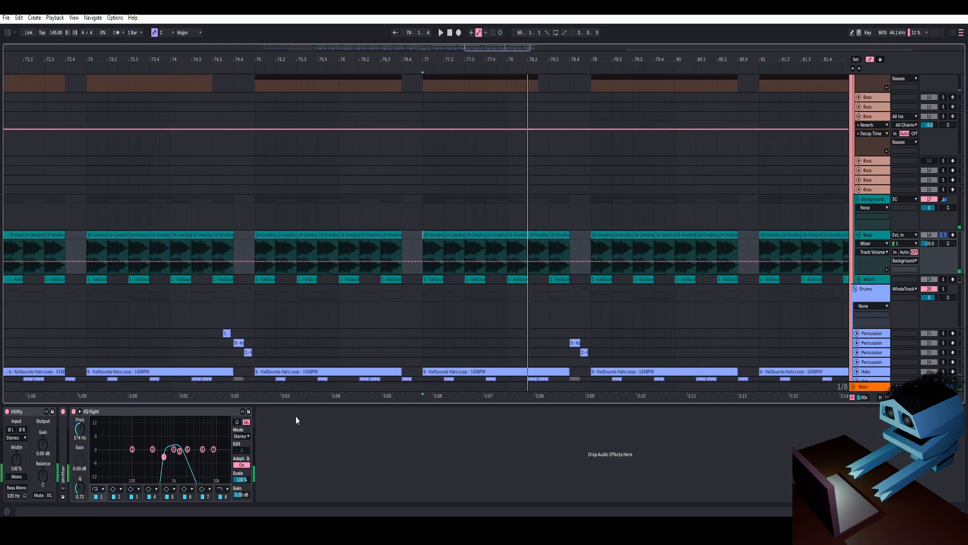
- Solo the Woof track, expand it and play it back at a closer timeline zoom
left_click(944, 280)
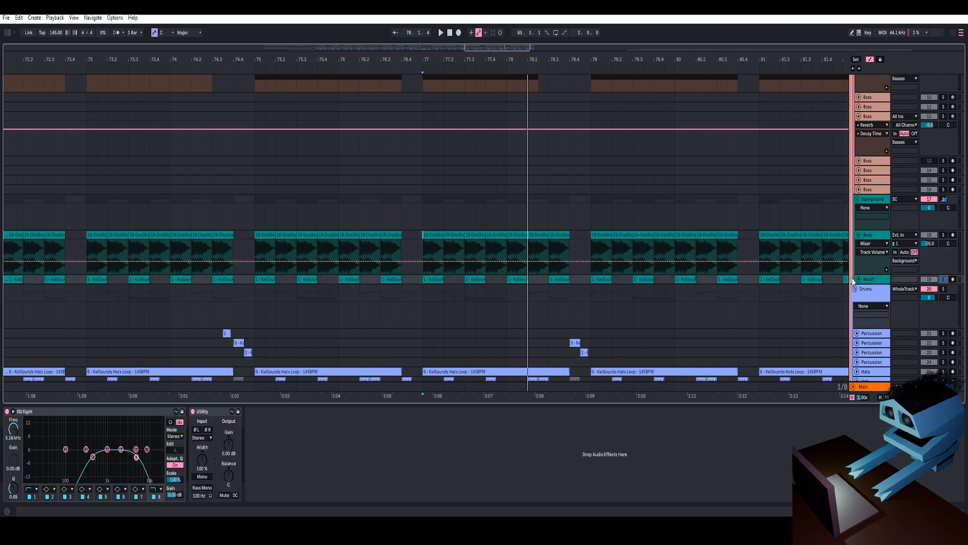
left_click(857, 280)
left_click_drag(561, 62, 546, 35)
key("space")
key("space")
key("space")
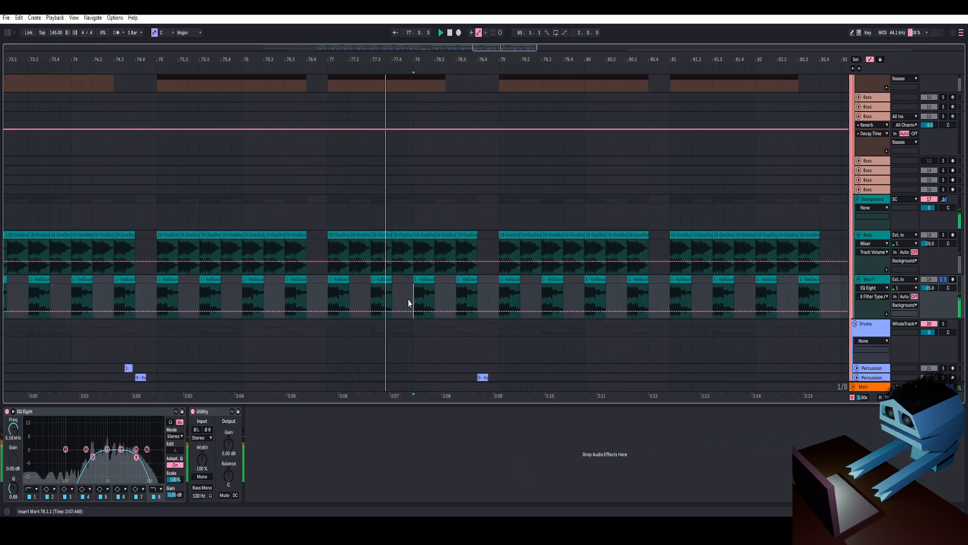
key("space")
left_click_drag(471, 60, 471, 76)
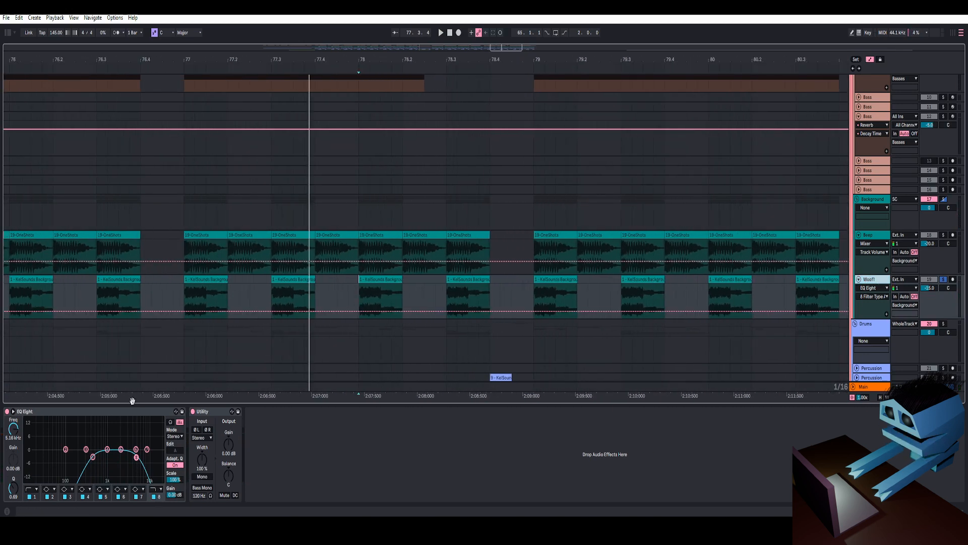
- Change the solo states of the Background group and the Bass track
scroll(946, 172, "up", 4)
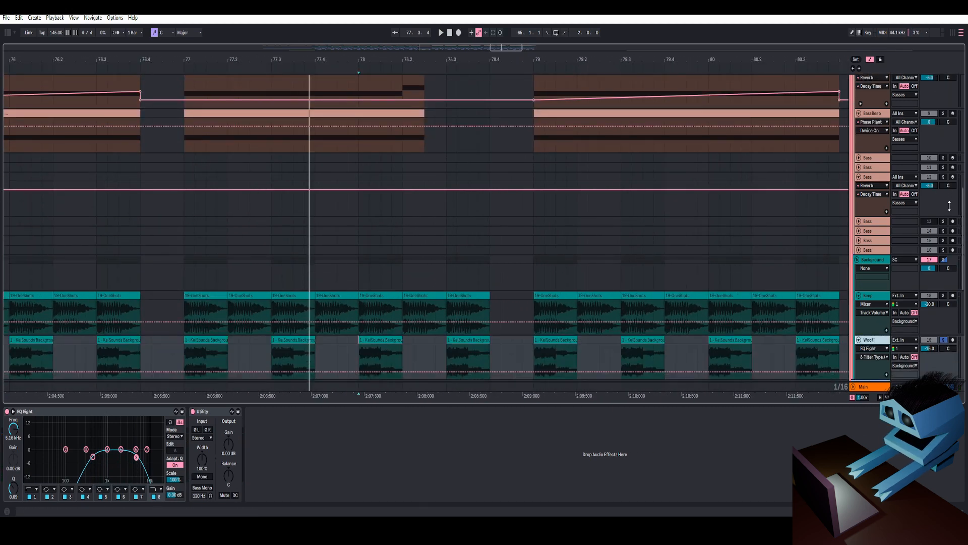
left_click(943, 260)
scroll(942, 227, "up", 6)
left_click(943, 190, "ctrl")
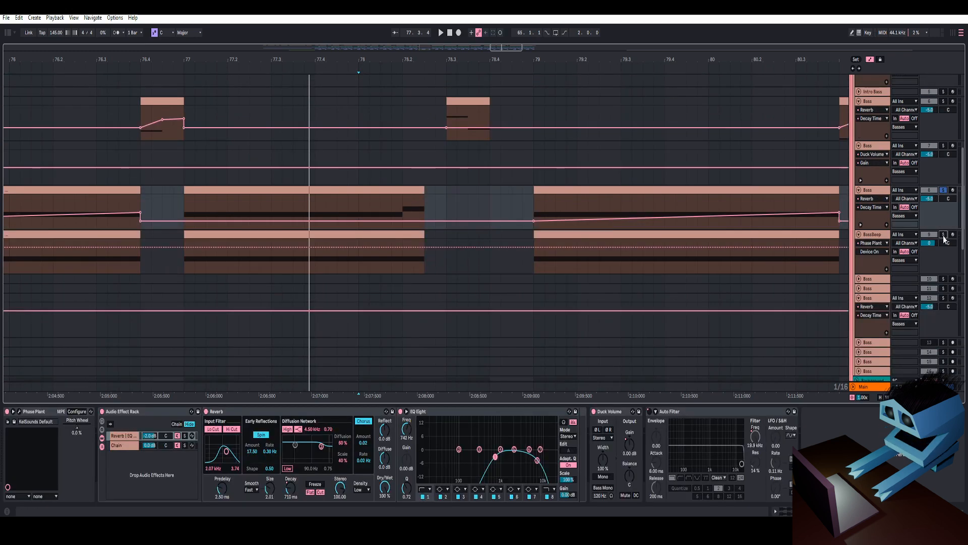
- Change the BassBeep track's solo and play back the bass and background layers at a wider timeline zoom
left_click(943, 234, "ctrl")
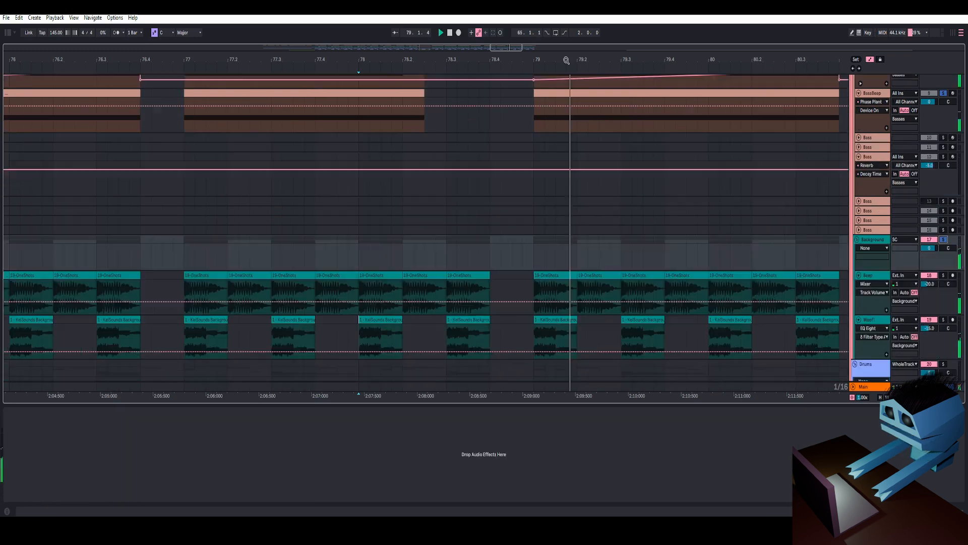
left_click_drag(566, 61, 392, 40)
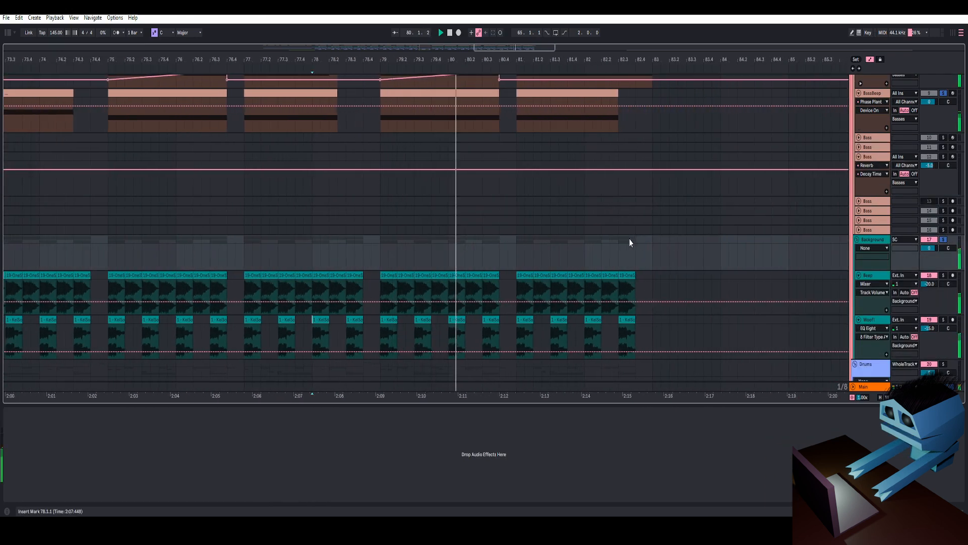
scroll(482, 243, "up", 4)
scroll(481, 243, "down", 5)
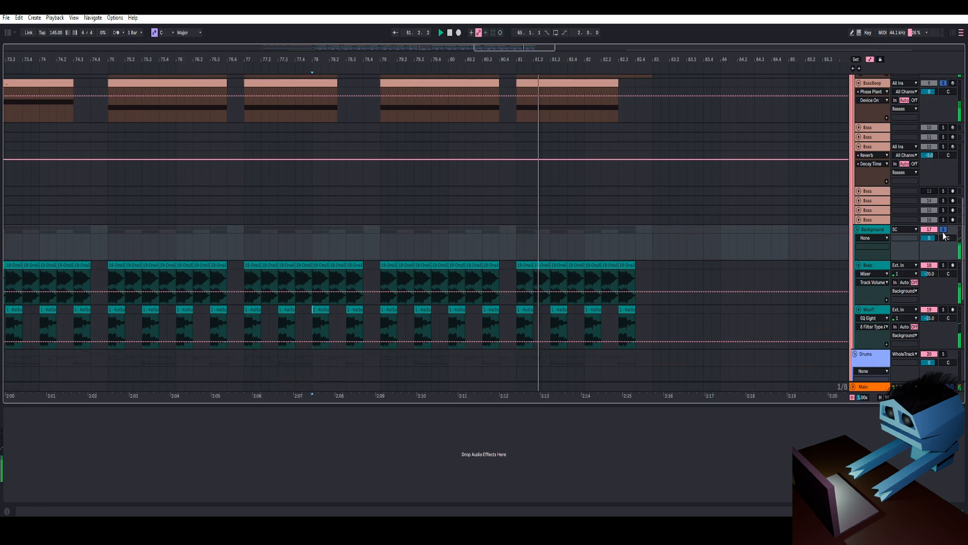
key("space")
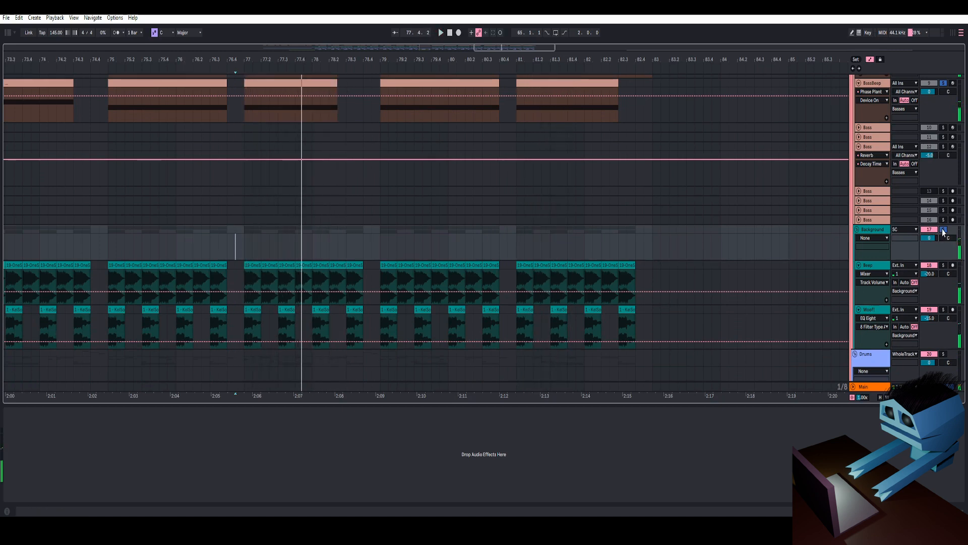
- Collapse the Bass tracks and select the Drums group, zooming the timeline to the drop around bar 49
scroll(882, 193, "up", 4)
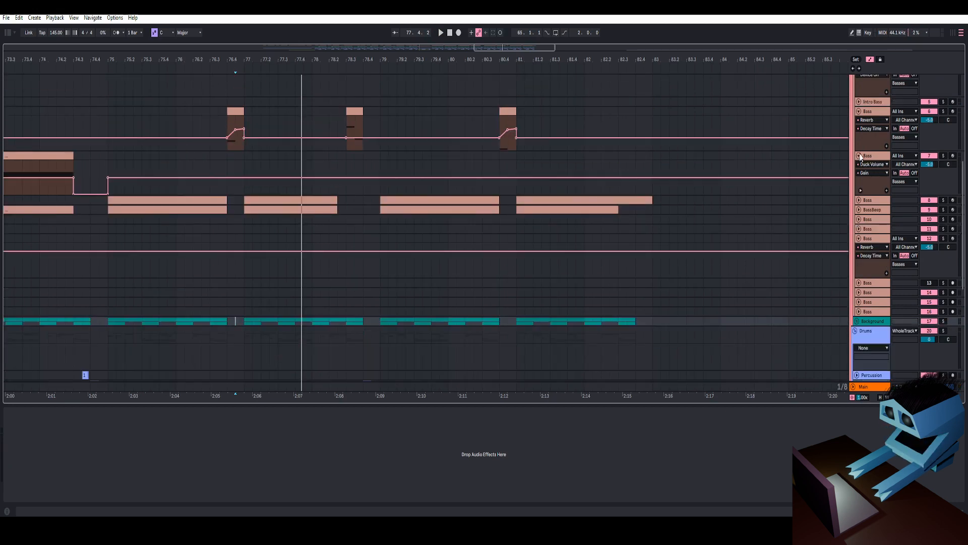
left_click(858, 156)
scroll(859, 157, "up", 2)
left_click(858, 161)
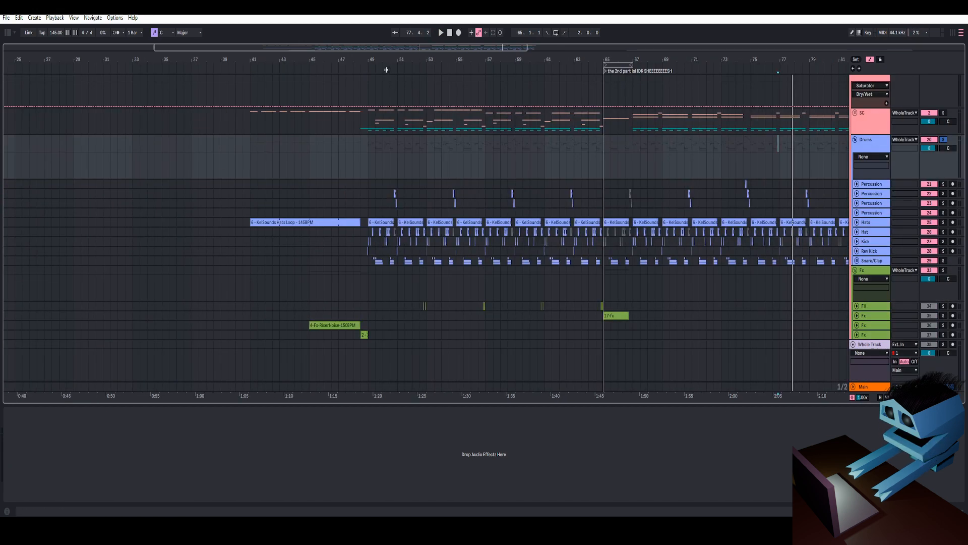
left_click(349, 167)
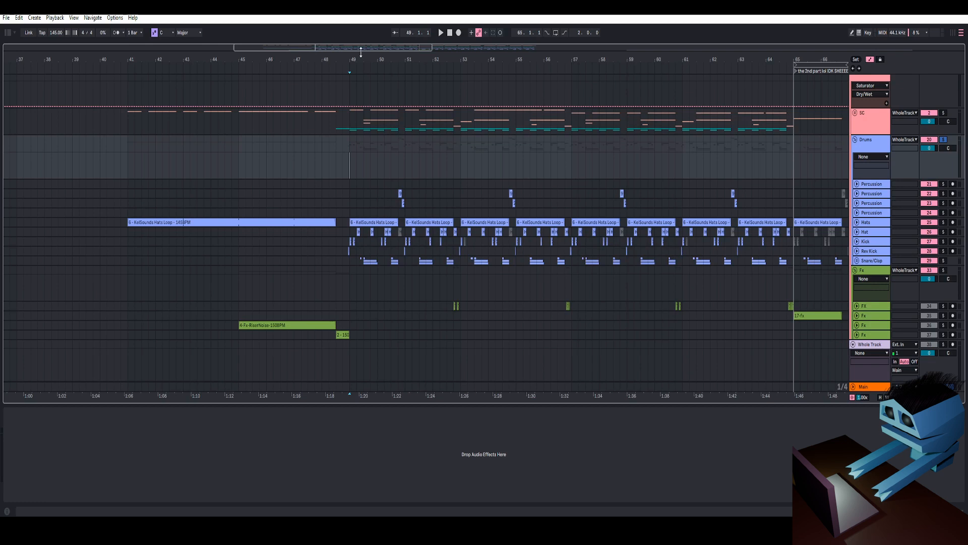
left_click_drag(363, 61, 364, 121)
key("space")
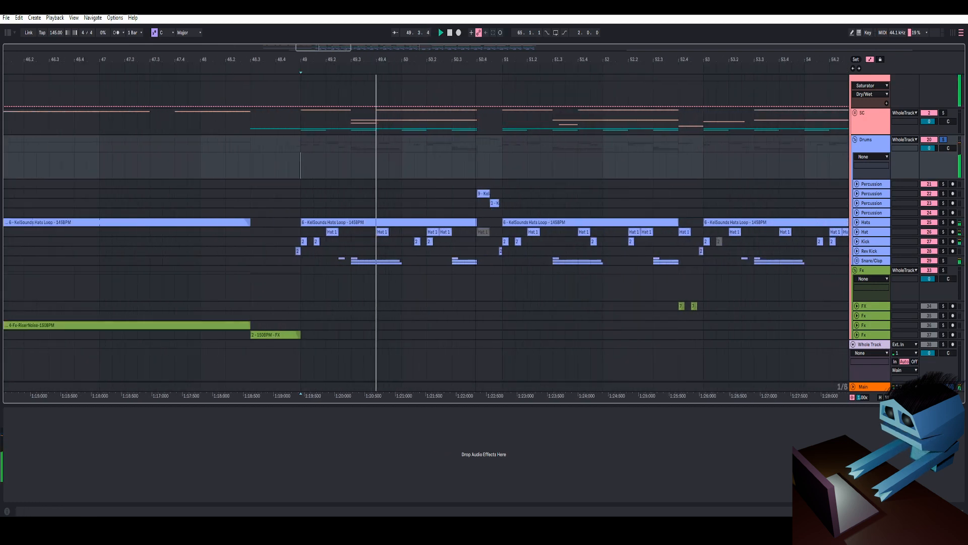
- Set the playback start near bar 50.4 and play the drum section back at several timeline zooms
key("minus")
left_click_drag(535, 61, 458, 69)
left_click(385, 164)
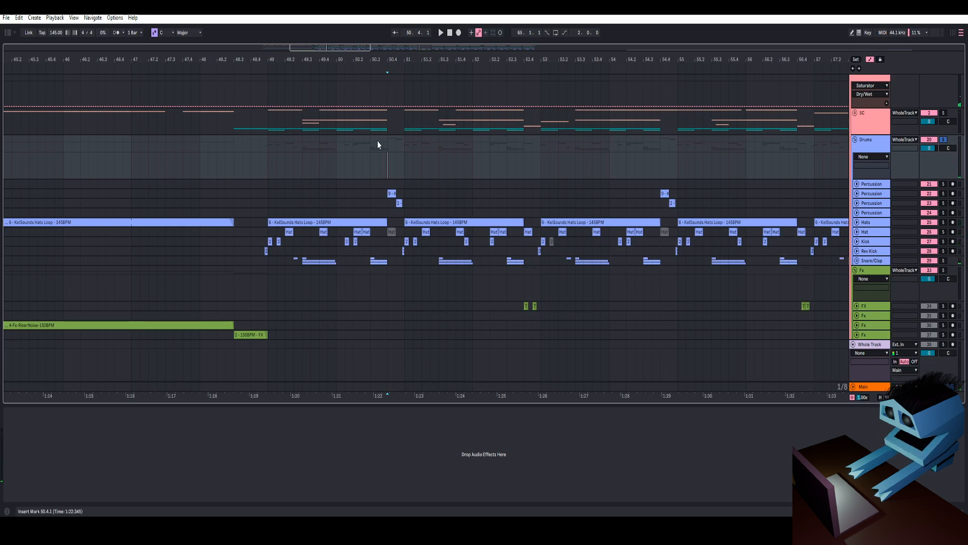
key("space")
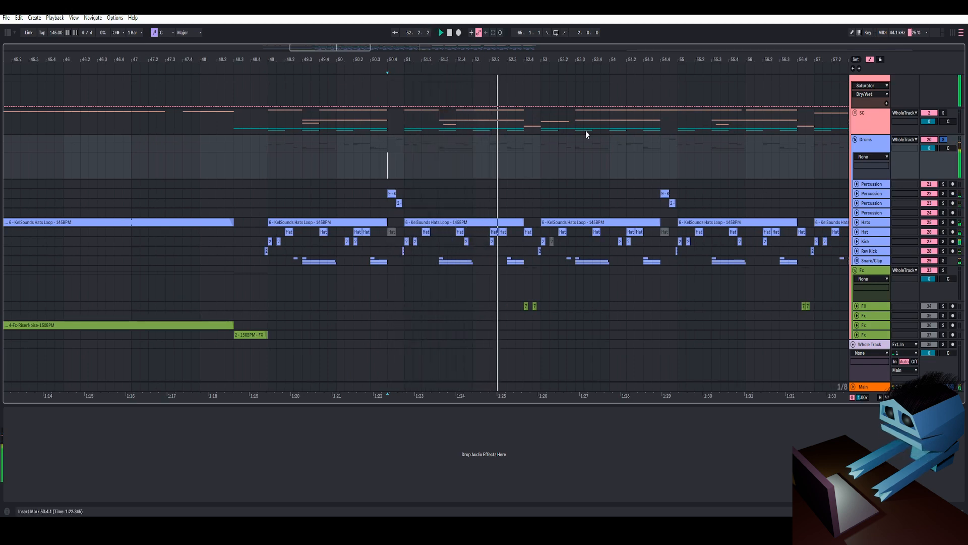
left_click_drag(568, 58, 437, 58)
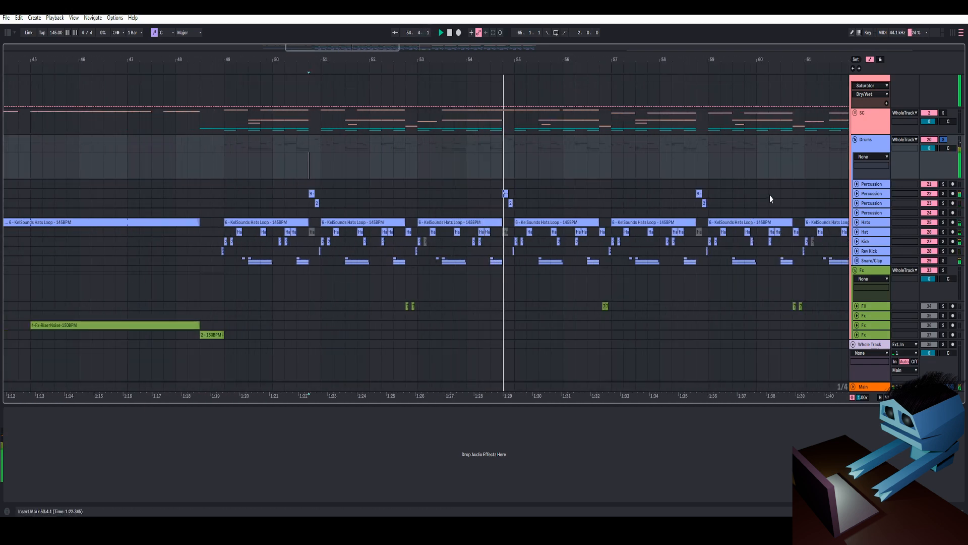
key("space")
left_click_drag(516, 59, 461, 75)
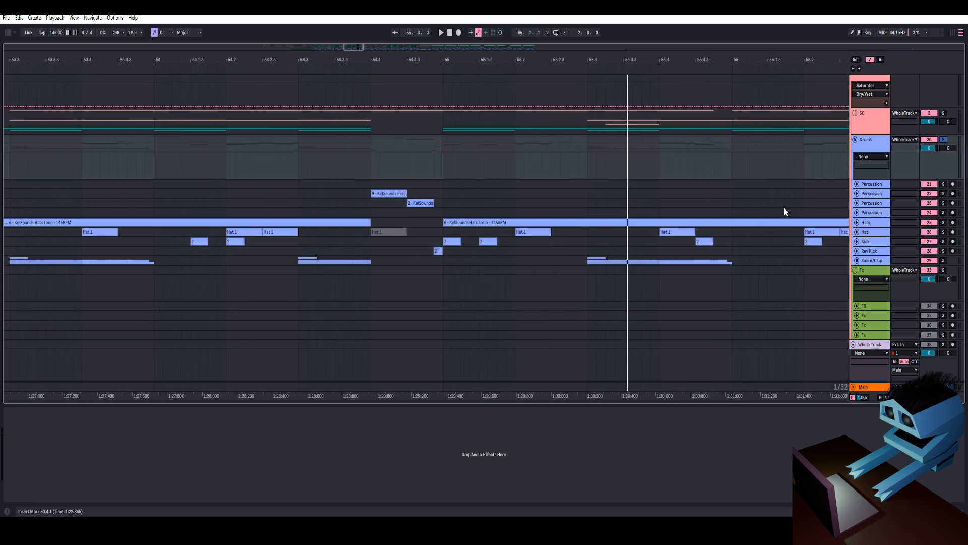
- Expand and select the Snare/Clap group inside the Drums, zooming into one clap hit
left_click(858, 260)
left_click(872, 260)
left_click_drag(651, 60, 618, 60)
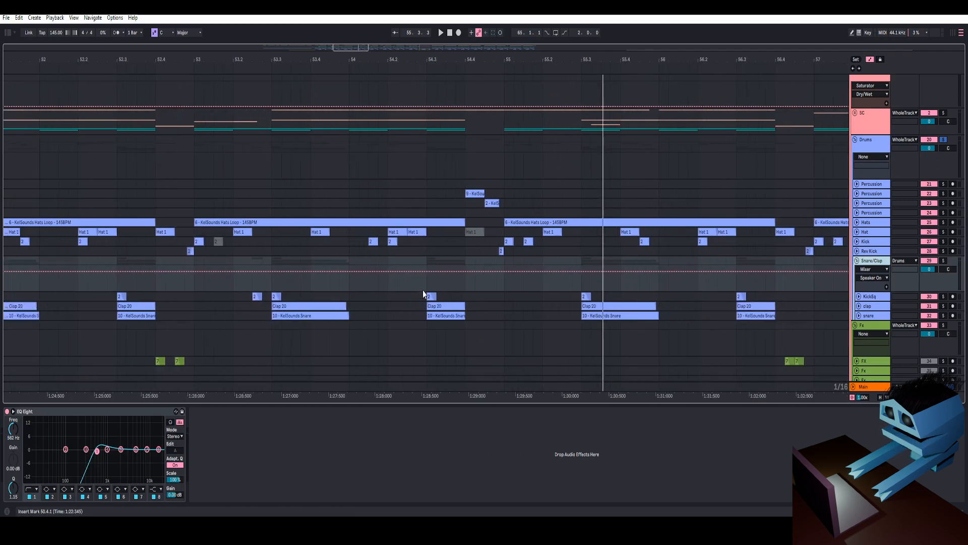
left_click(865, 262)
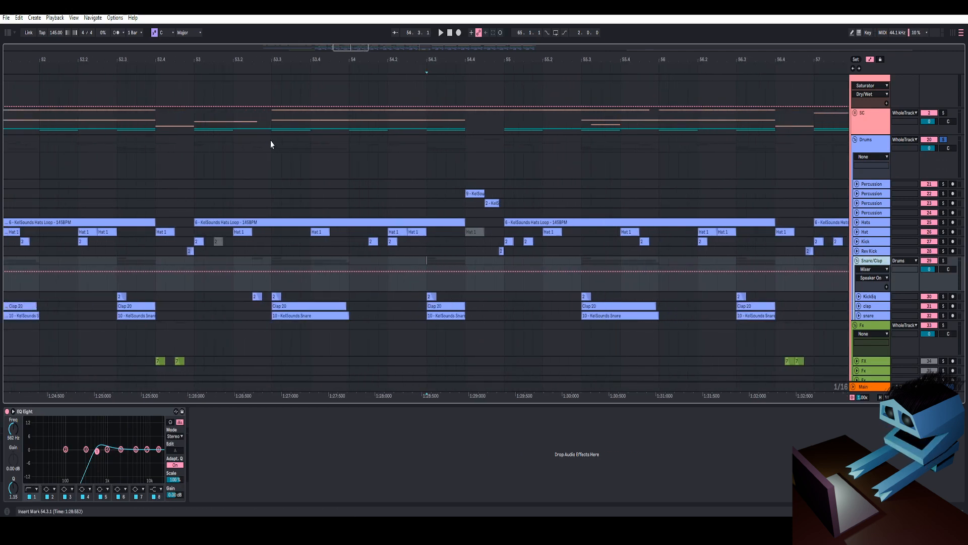
left_click_drag(450, 62, 450, 75)
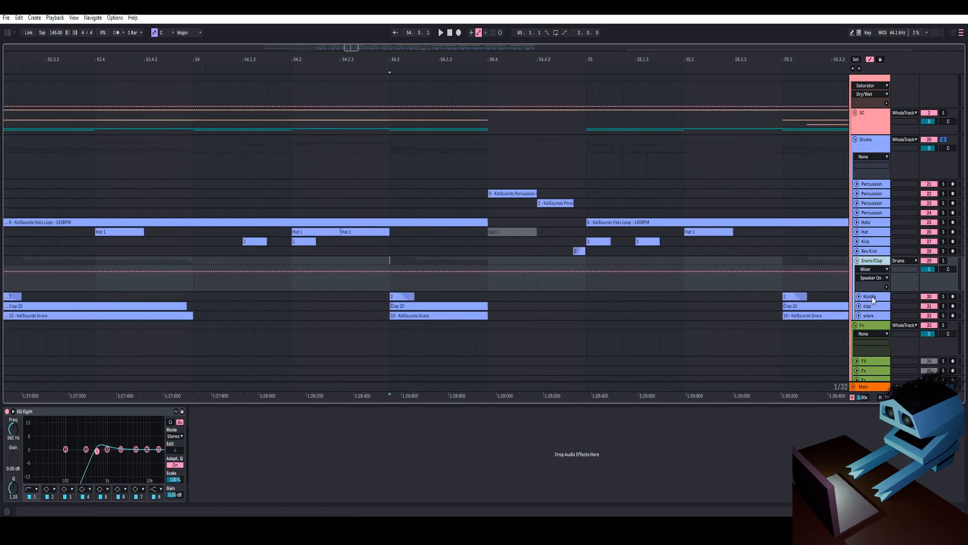
- Expand the KickEq track, select its hit, solo it and play it back
left_click(874, 298)
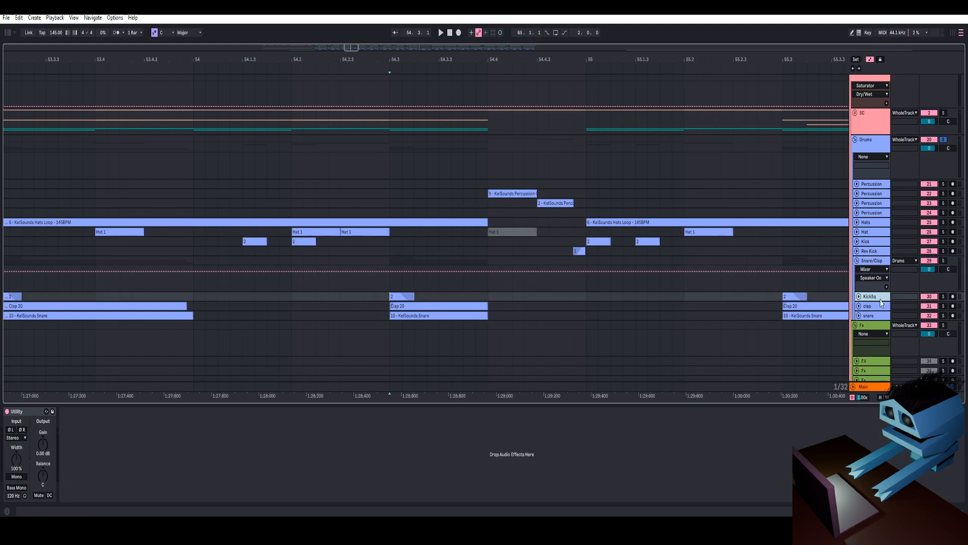
left_click(858, 298)
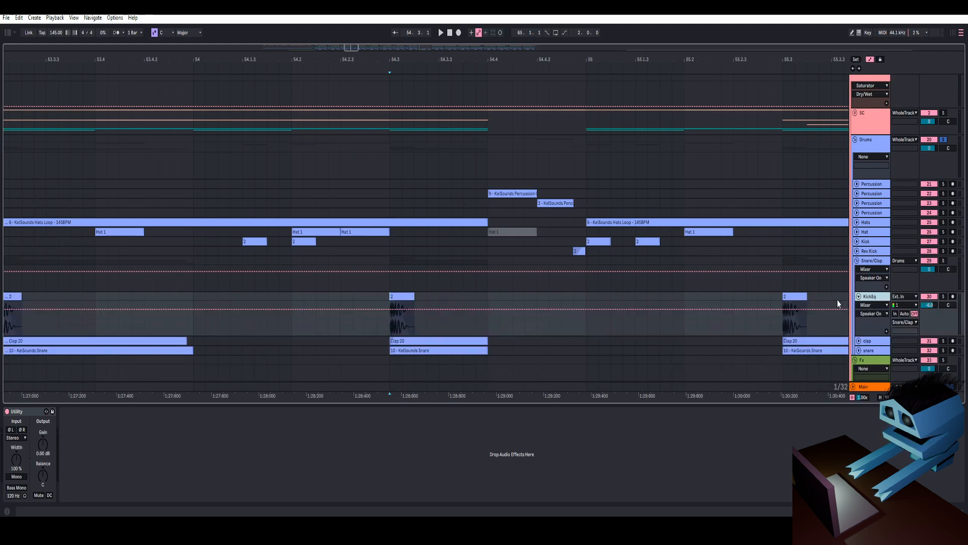
left_click(402, 296)
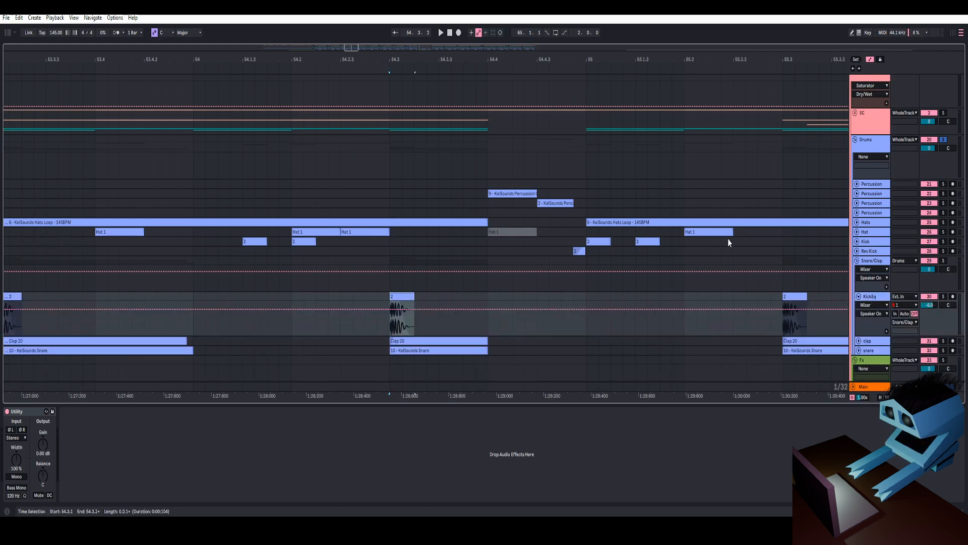
left_click(943, 296)
key("space")
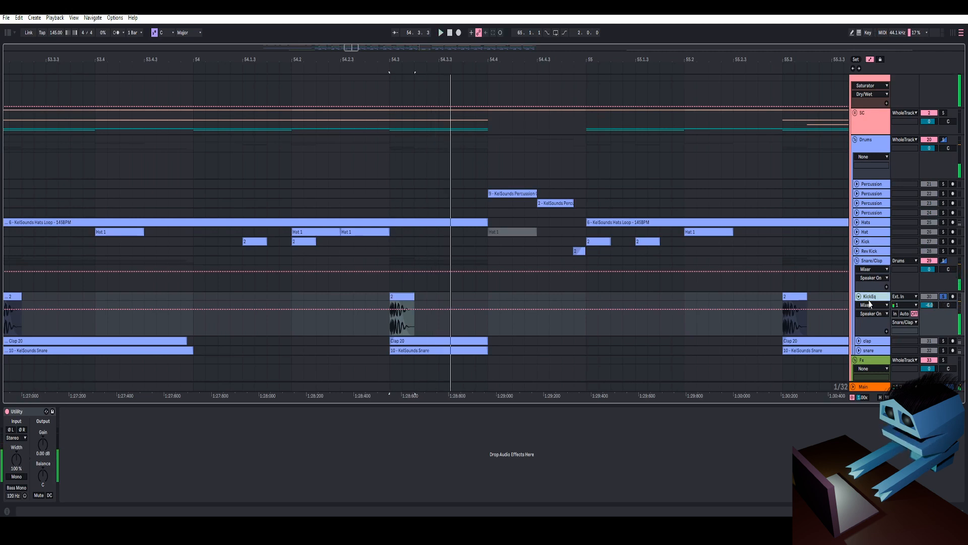
- Expand the clap track, select the Snare/Clap group and solo it, then play the hit back
left_click_drag(437, 59, 415, 201)
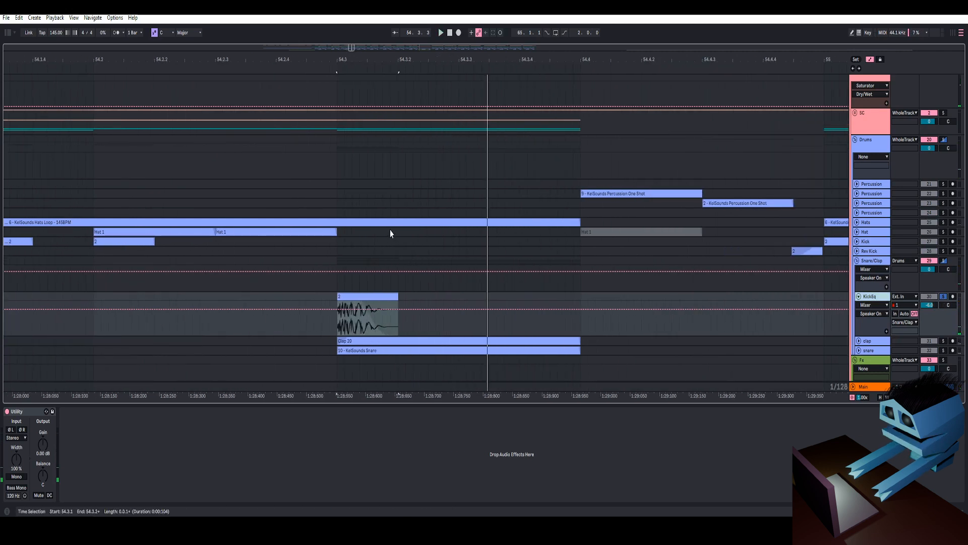
left_click(863, 262)
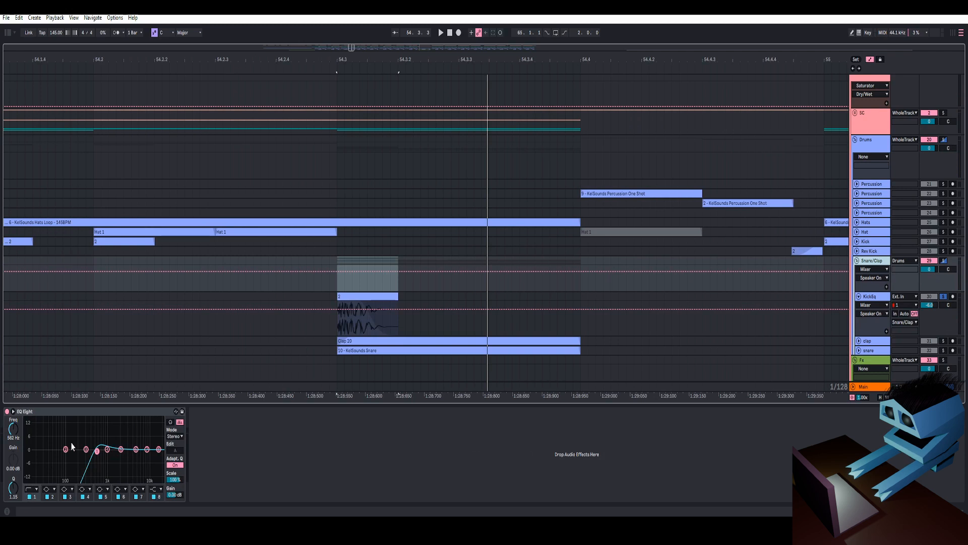
left_click(874, 297)
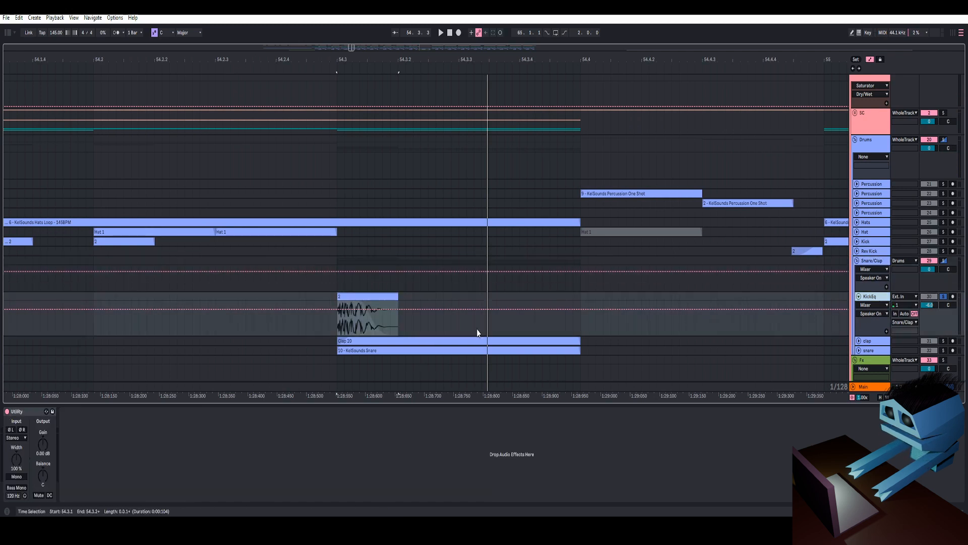
scroll(854, 321, "down", 3)
left_click(859, 281)
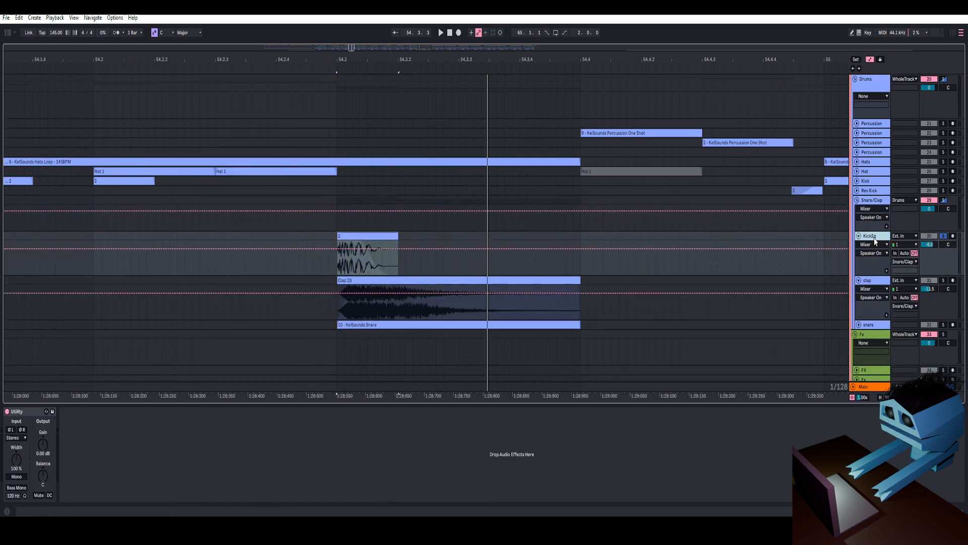
left_click(870, 201)
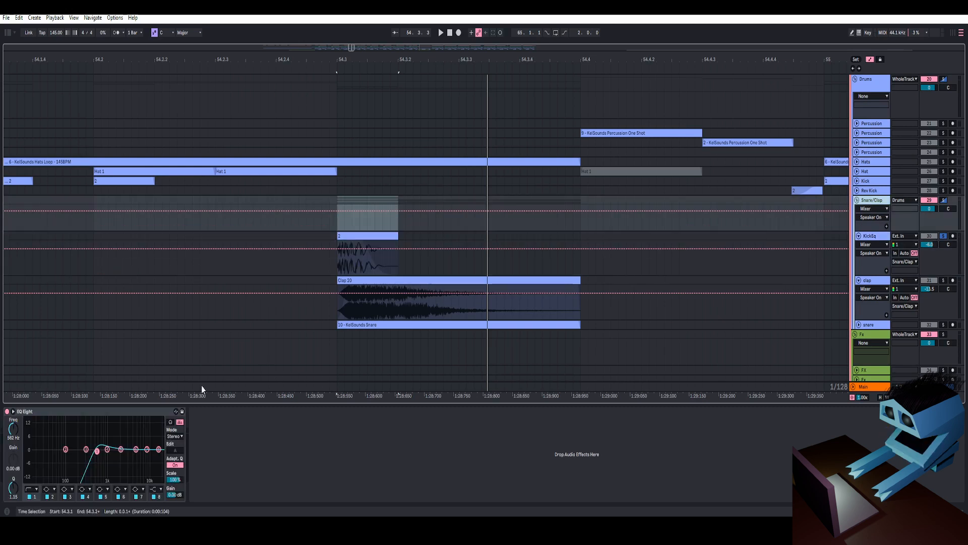
left_click(945, 199)
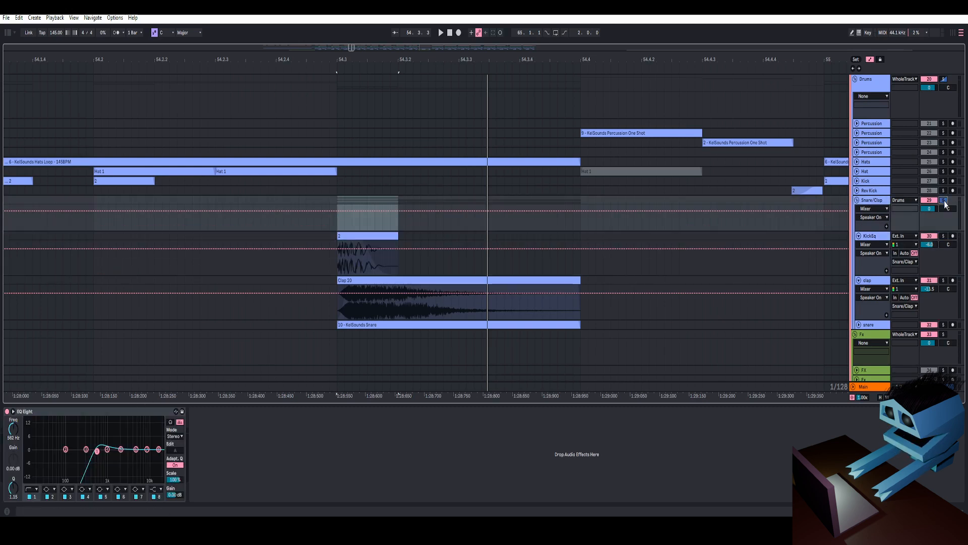
key("space")
key("space")
key("space")
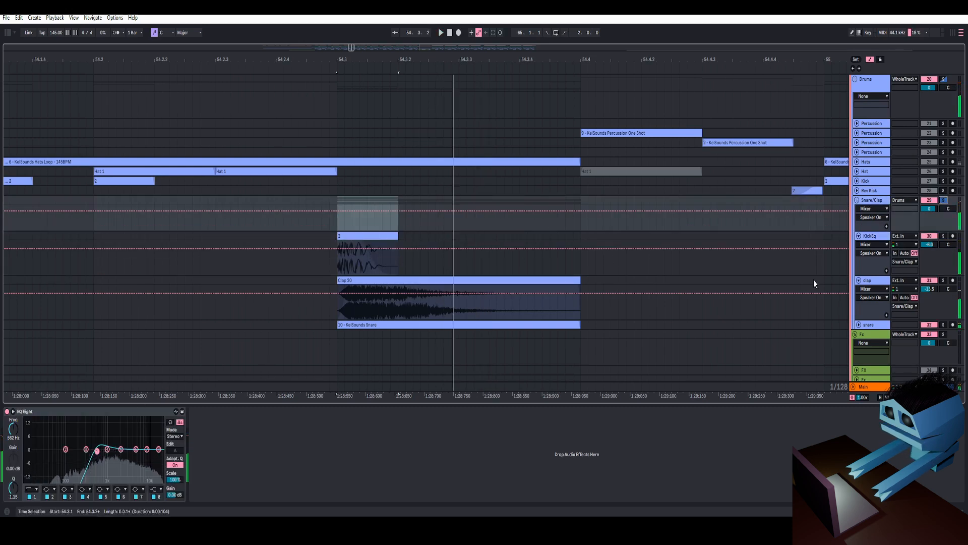
- Expand the snare track, solo it and play the snare hit back repeatedly
left_click(870, 286)
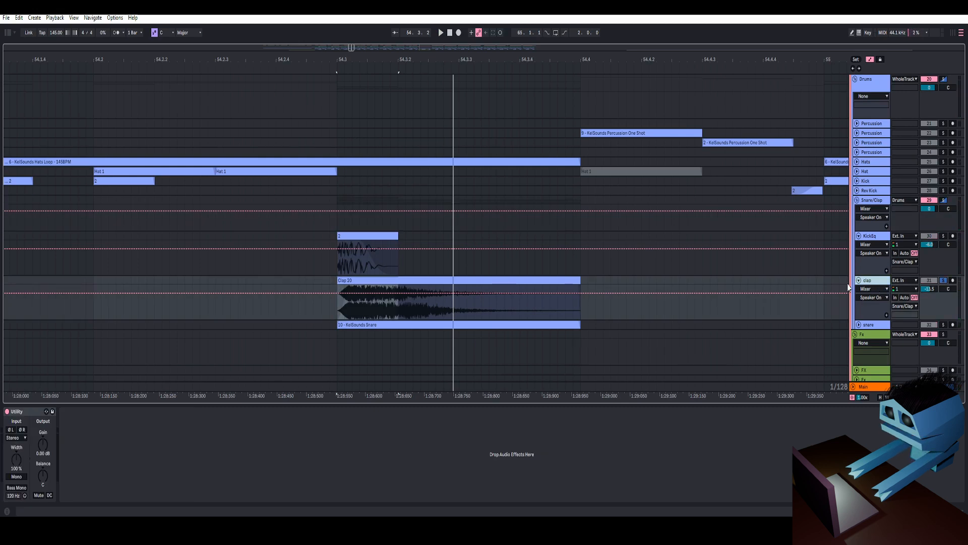
scroll(531, 284, "down", 1)
left_click(528, 240)
key("space")
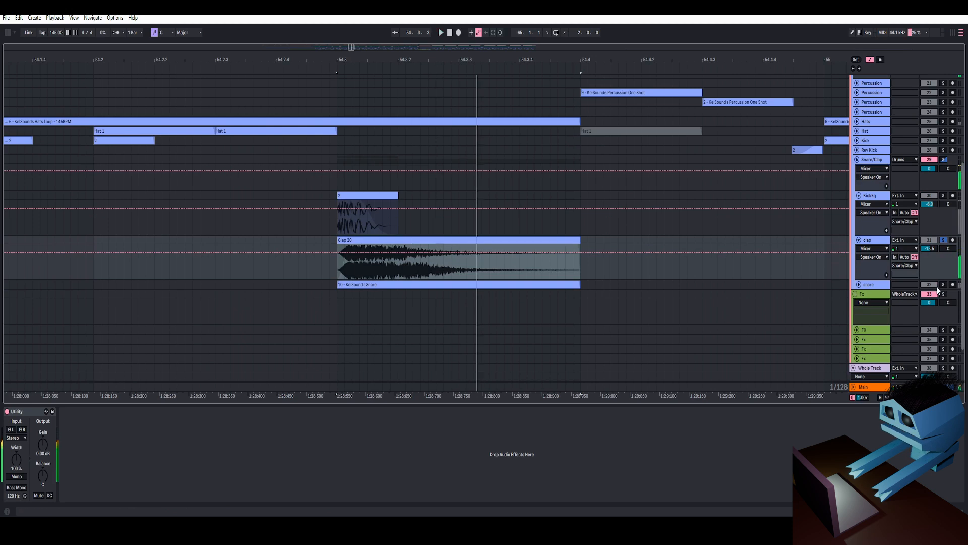
left_click(859, 285)
left_click(943, 285)
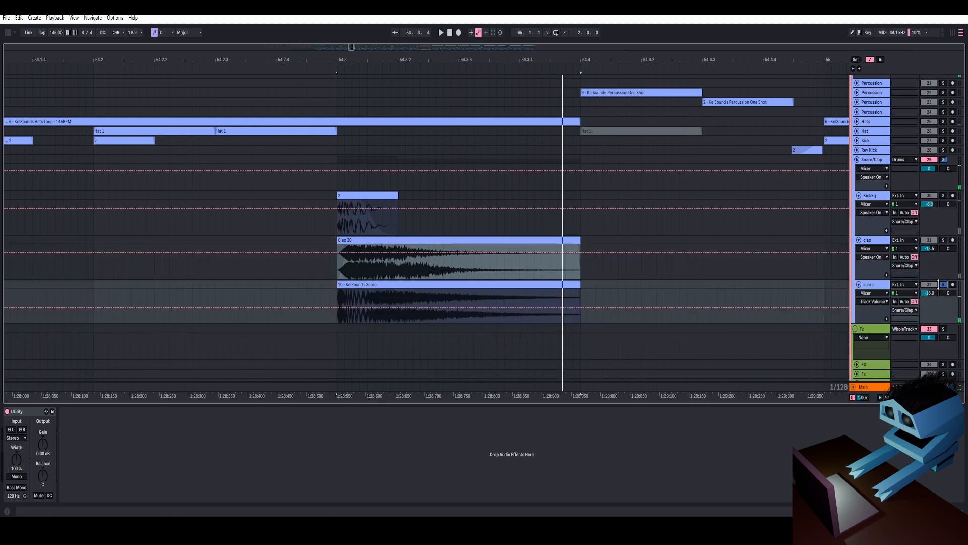
key("space")
key("space")
key("space")
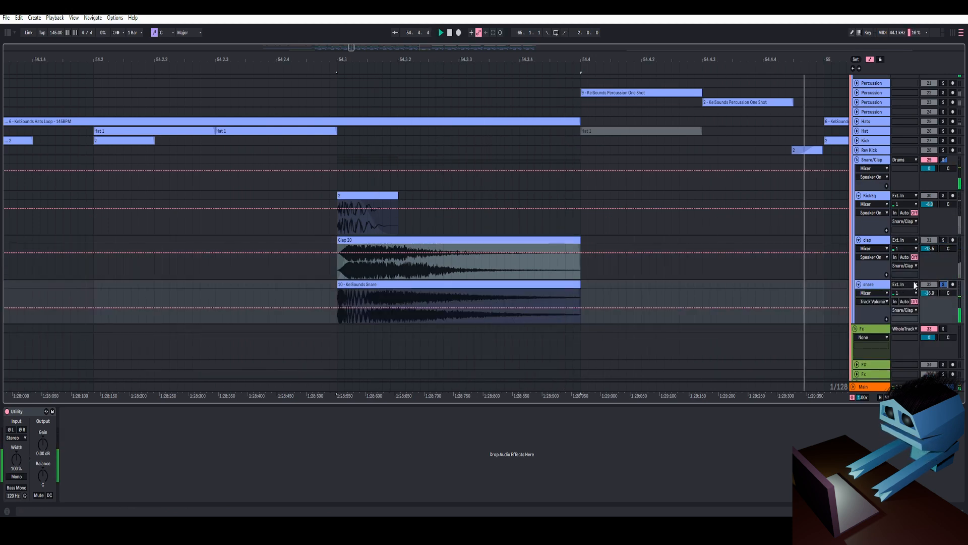
key("space")
key("space")
key("space")
key("space")
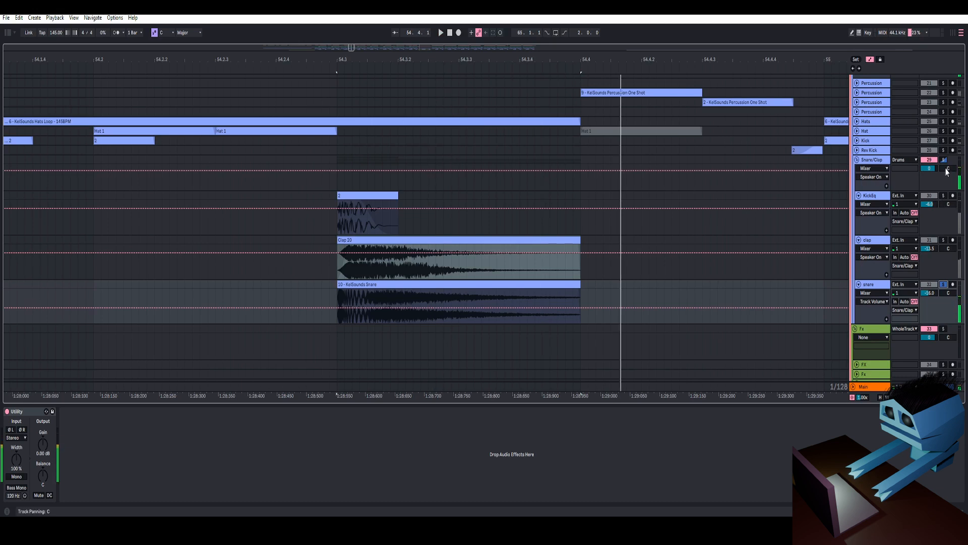
- Solo the Snare/Clap group again, select it and play its EQ Eight back
left_click(943, 160)
left_click(863, 161)
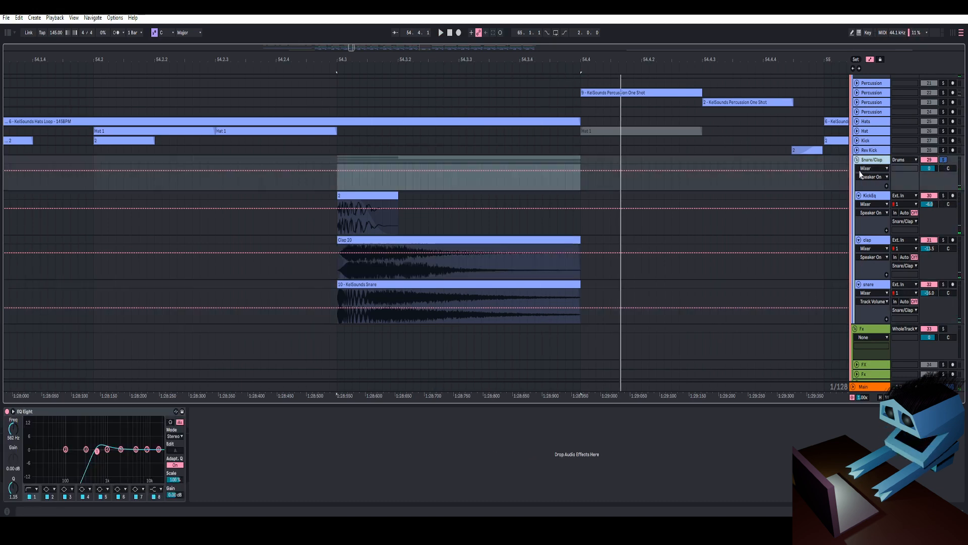
key("space")
key("space")
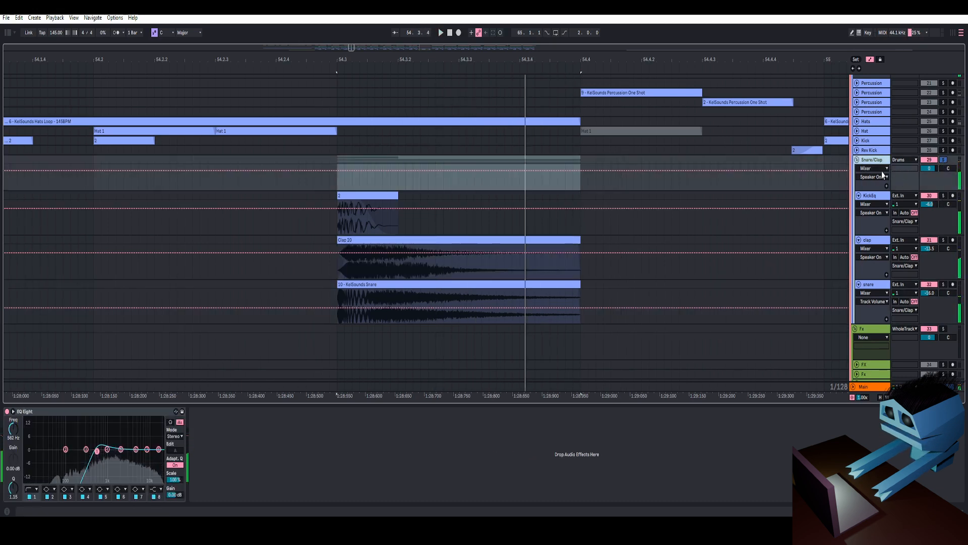
- Inspect the devices on the SC track and on the Snare/Clap group
scroll(882, 174, "up", 5)
left_click(882, 172)
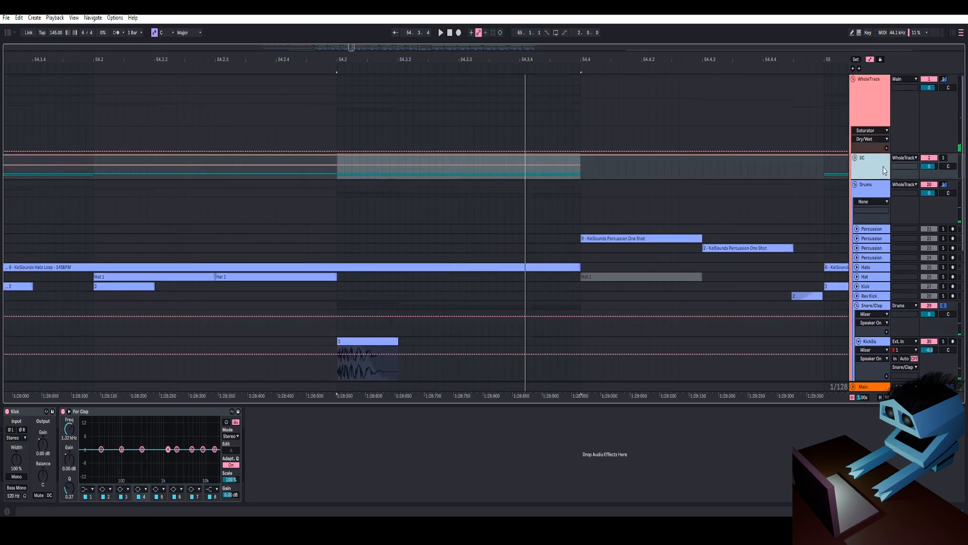
scroll(644, 296, "down", 5)
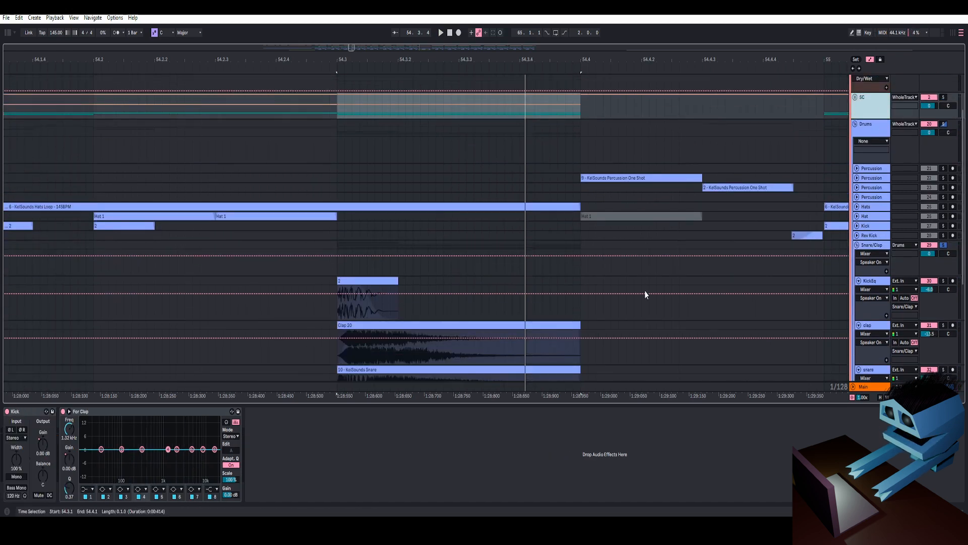
left_click(873, 193)
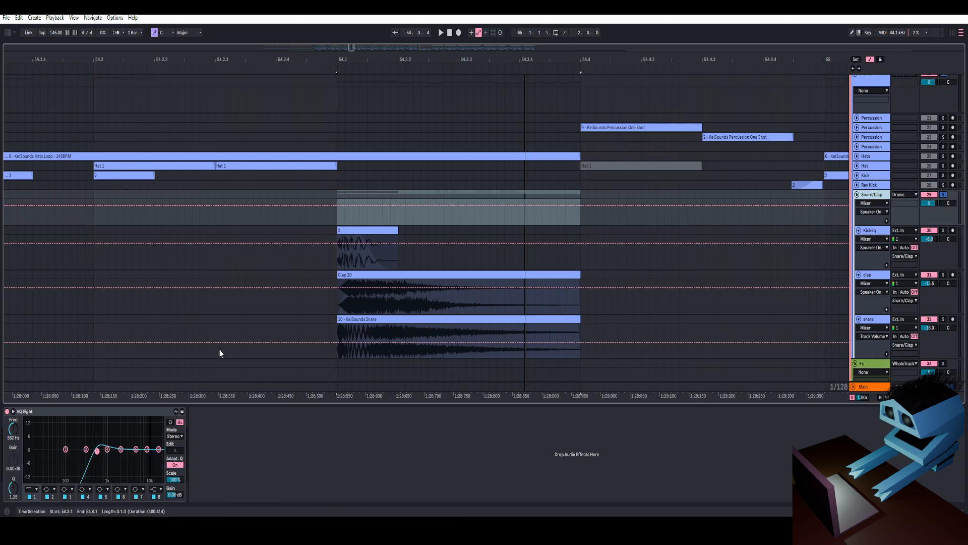
- Select the SC track and play back the hit through its Pur Clap EQ Eight
key("space")
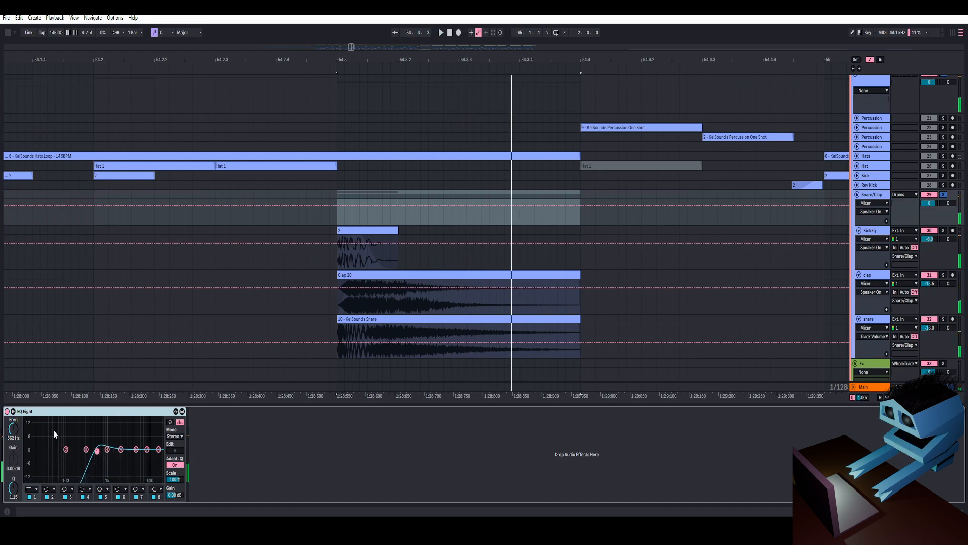
scroll(763, 270, "up", 5)
left_click(872, 163)
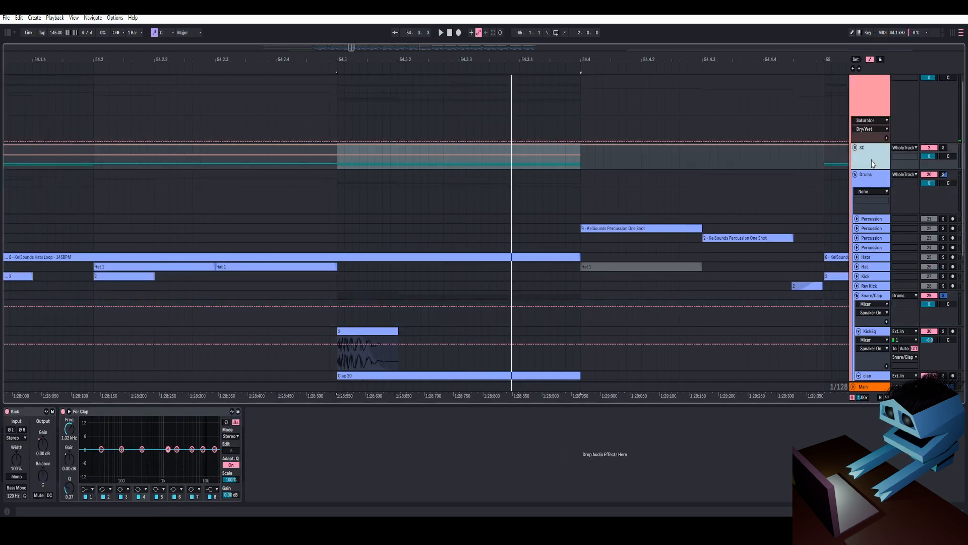
left_click(96, 413)
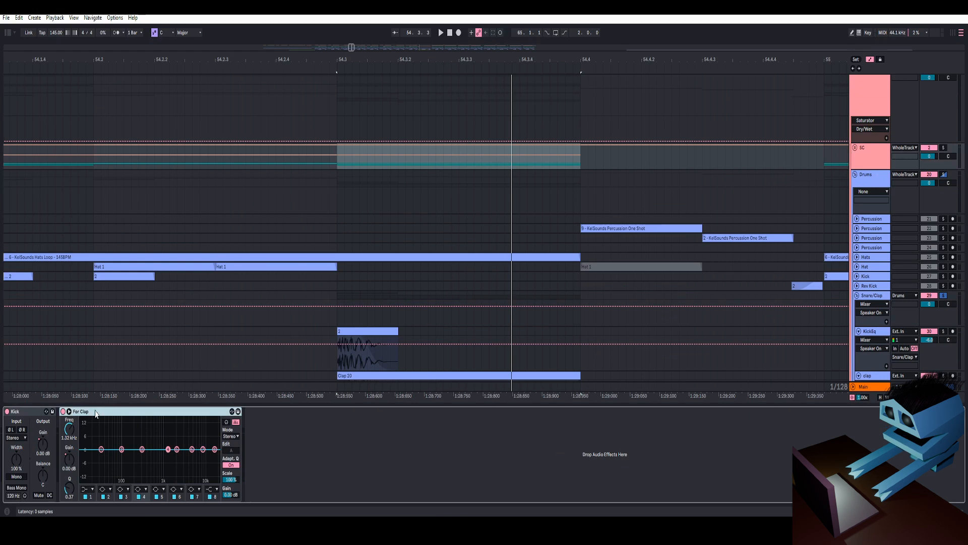
key("space")
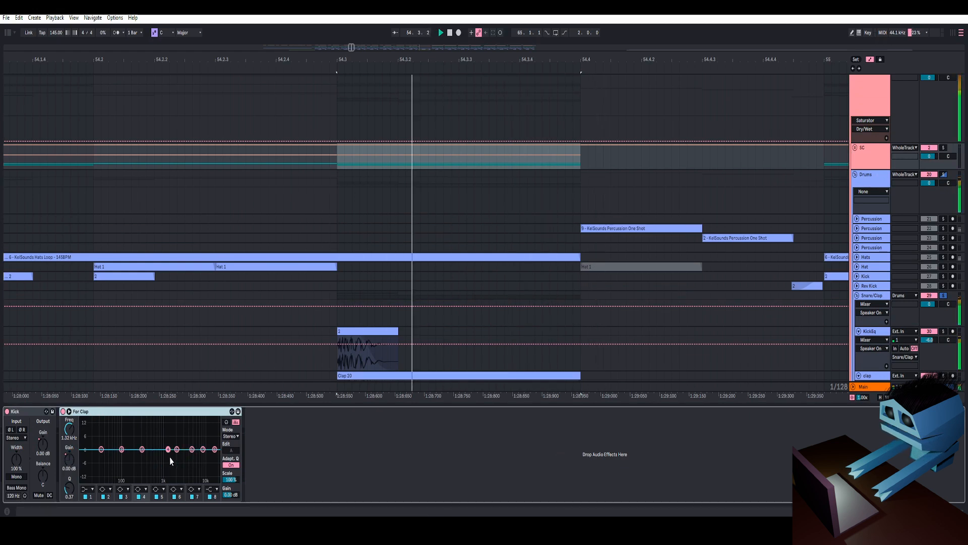
key("space")
- Play the drum hits back from around bar 54 with the KickSq lane selected
scroll(378, 337, "down", 2)
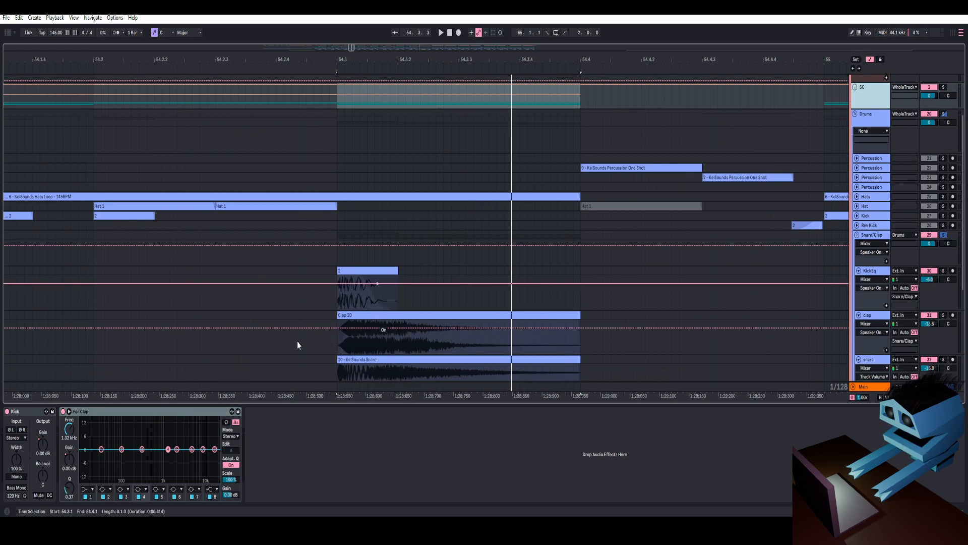
scroll(620, 274, "down", 2)
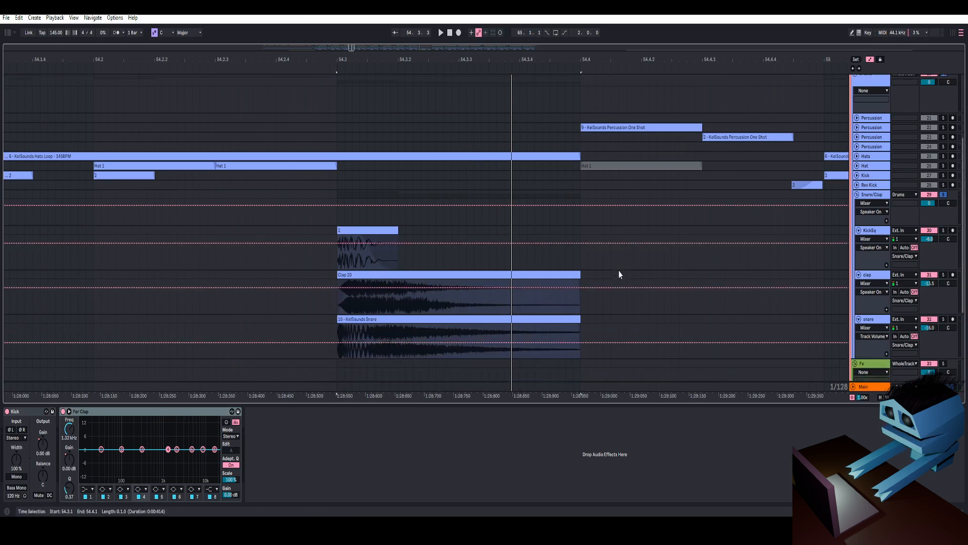
scroll(522, 242, "down", 3)
left_click(487, 228)
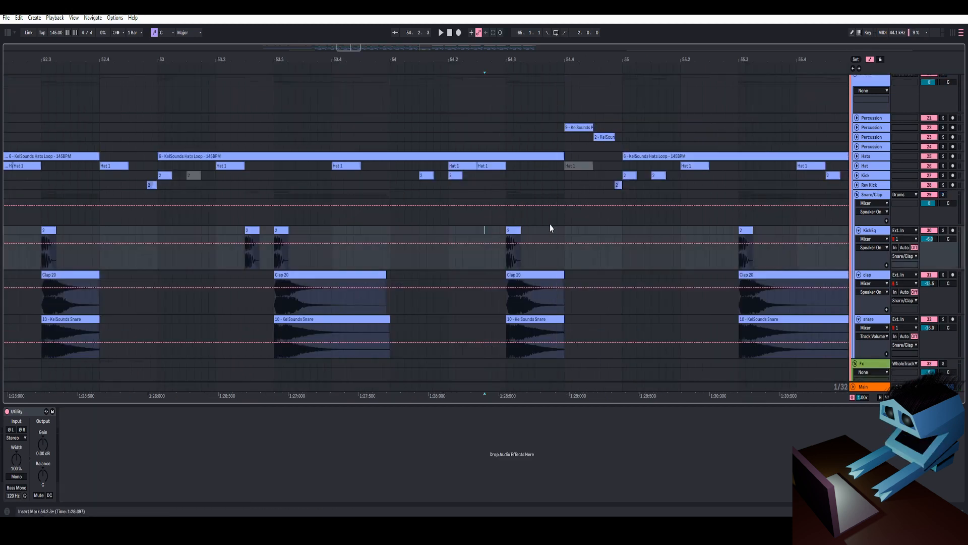
key("space")
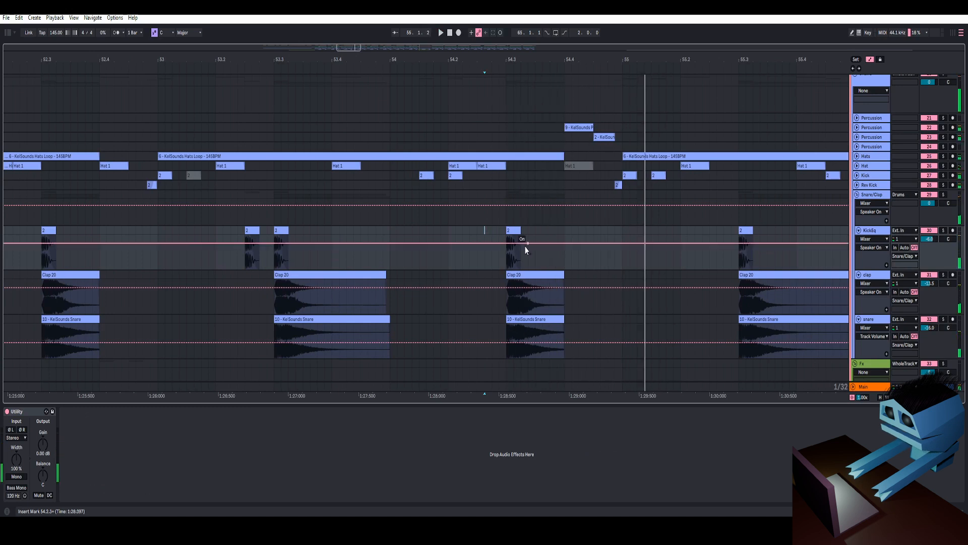
left_click(448, 238)
key("d")
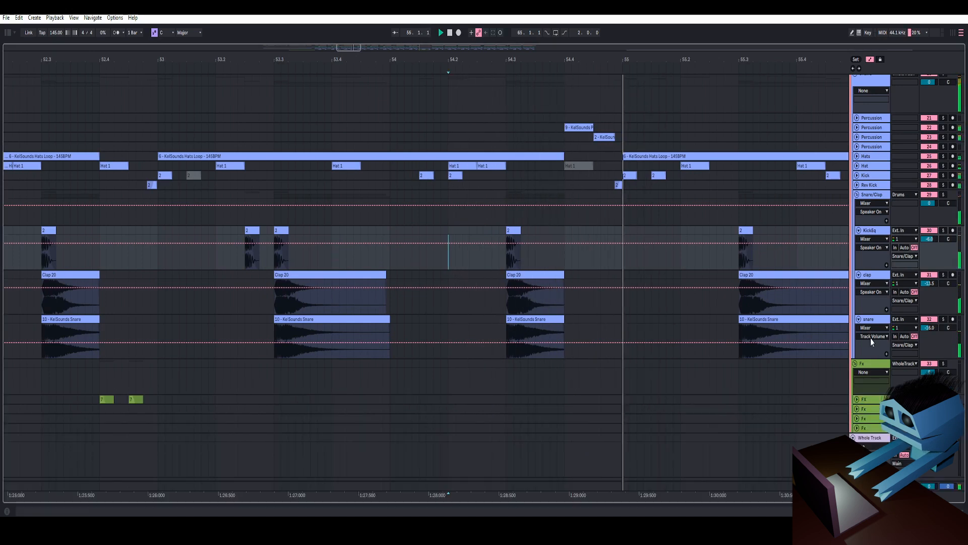
- Collapse the KickSq, clap and snare tracks and the Snare/Clap group
left_click(859, 230)
left_click(858, 240)
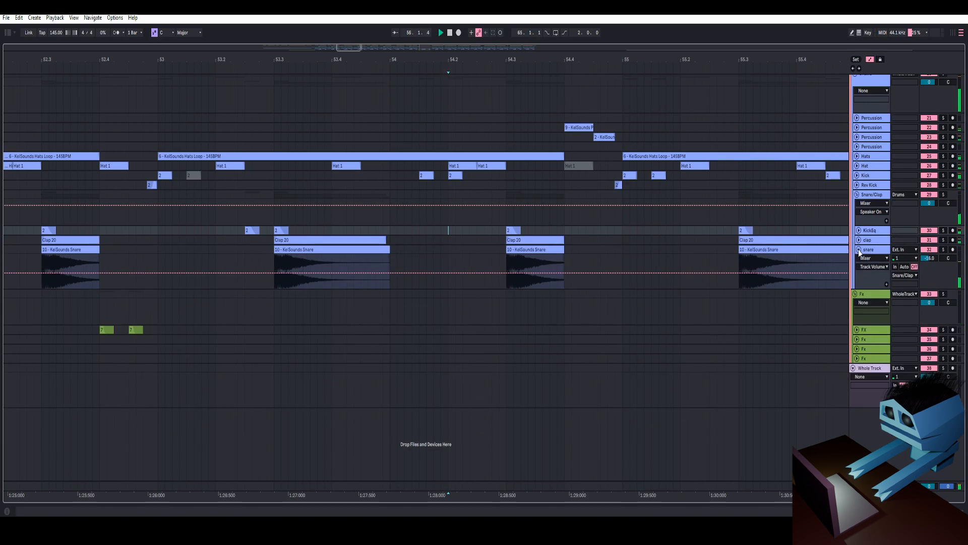
left_click(859, 250)
left_click(857, 195)
- Zoom out and expand the three Percussion tracks in the Drums group
scroll(859, 198, "up", 3)
left_click_drag(725, 49, 724, 12)
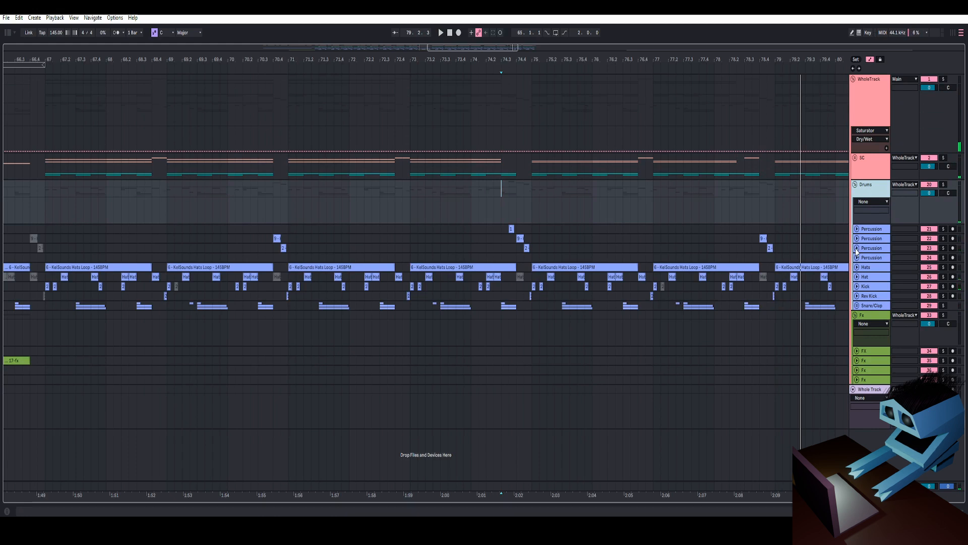
left_click(856, 249)
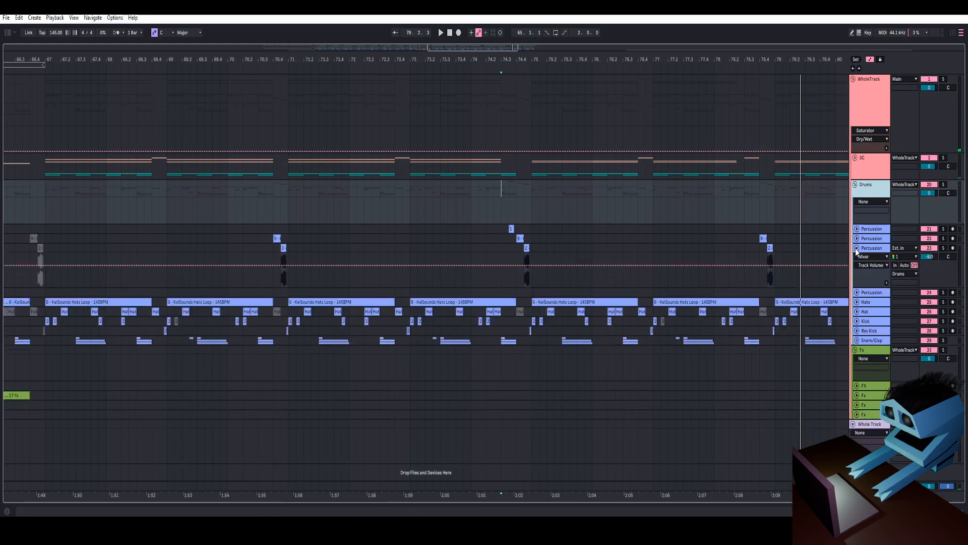
left_click(858, 239)
left_click(856, 228)
- Play the percussion one-shots back at several positions, zooming in on the hits around bar 76
left_click(501, 196)
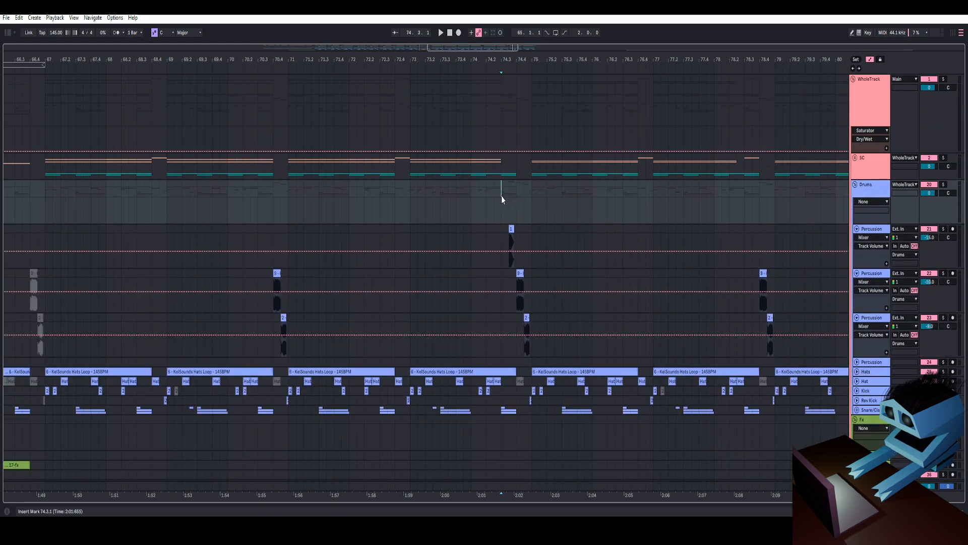
key("space")
mouse_move(517, 49)
left_mouse_down()
mouse_move(522, 85)
mouse_move(523, 70)
left_mouse_up()
key("space")
key("space")
key("space")
left_click_drag(790, 53, 584, 81)
left_click(613, 241)
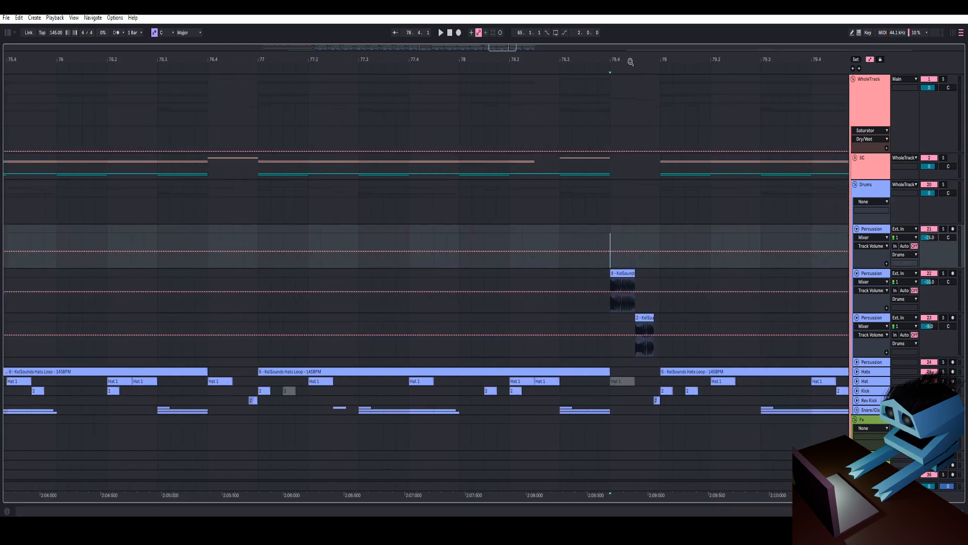
key("space")
key("space")
left_click_drag(631, 60, 642, 20)
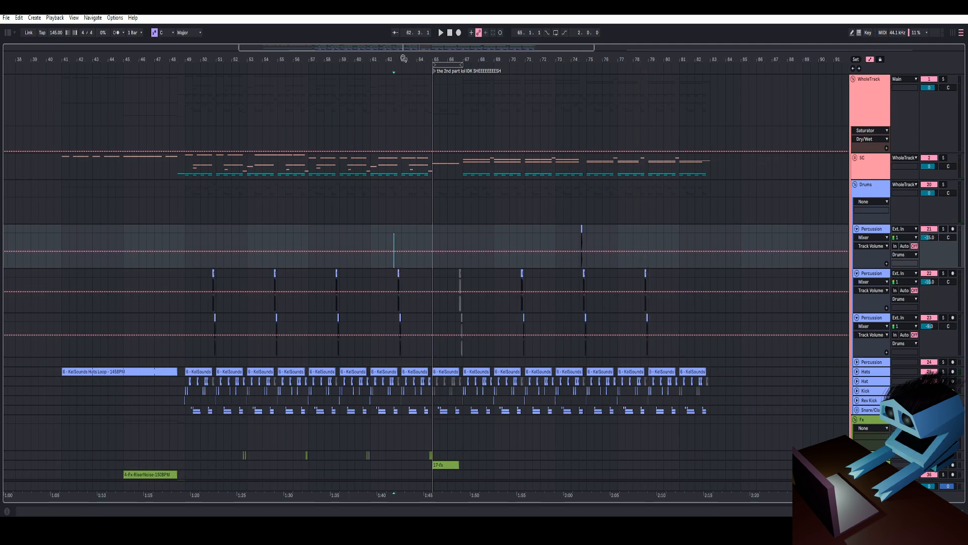
mouse_move(404, 59)
left_mouse_down()
mouse_move(402, 81)
mouse_move(391, 59)
mouse_move(313, 49)
left_mouse_up()
key("space")
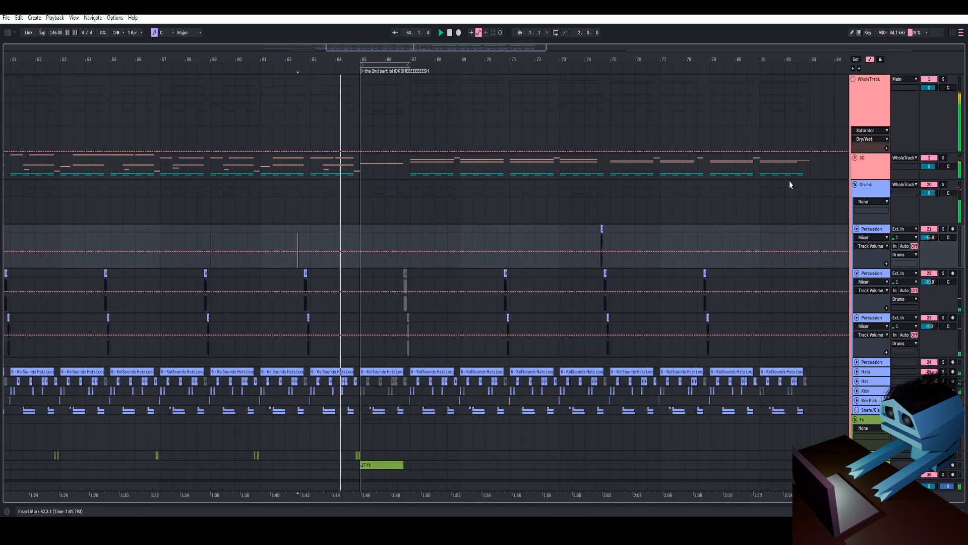
- Collapse the Drums group and expand the Fx track holding the 17-Fx clip
left_click(869, 275)
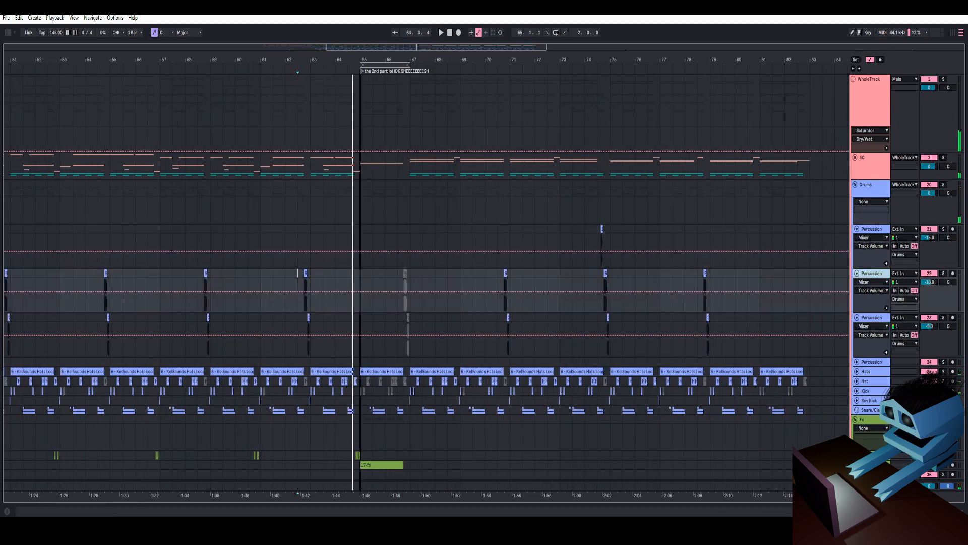
key("shift+Tab")
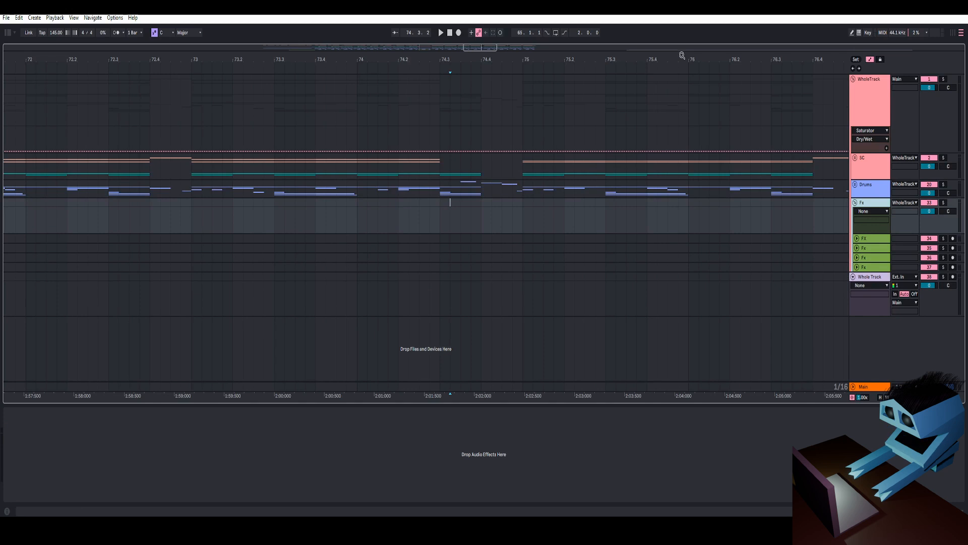
scroll(682, 55, "down", 5)
left_click_drag(544, 55, 510, 216)
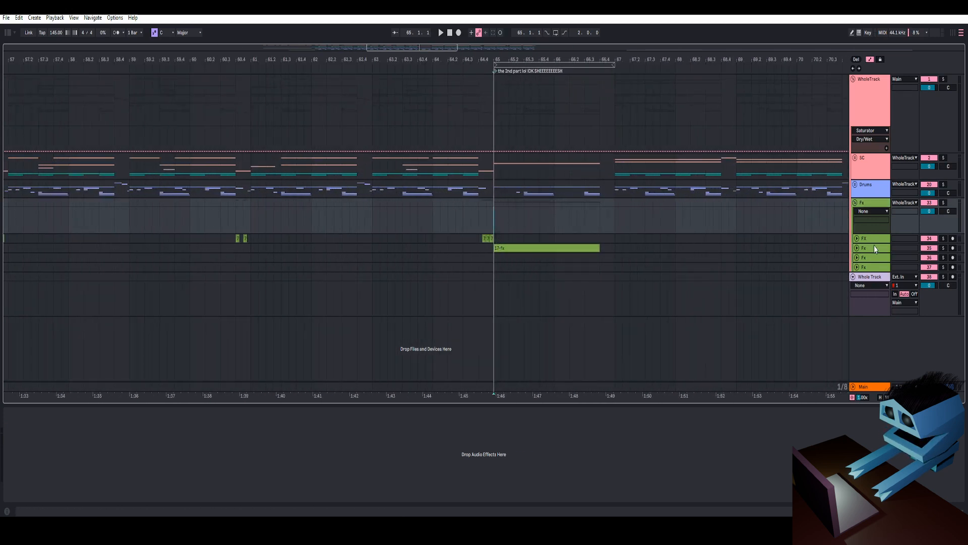
left_click(857, 250)
- Toggle solo on the Fx group and play the 17-Fx clip back from bar 65
key("space")
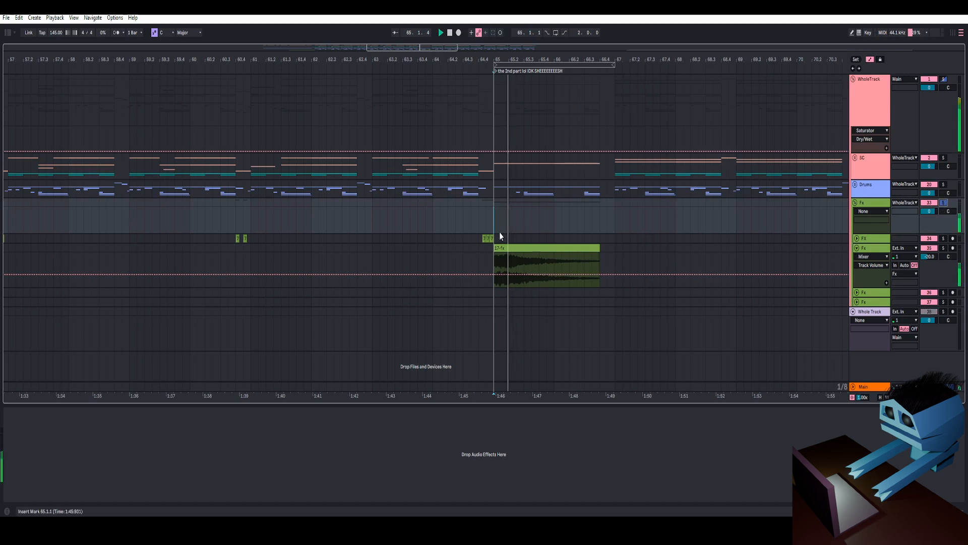
left_click(485, 224)
key("space")
key("space")
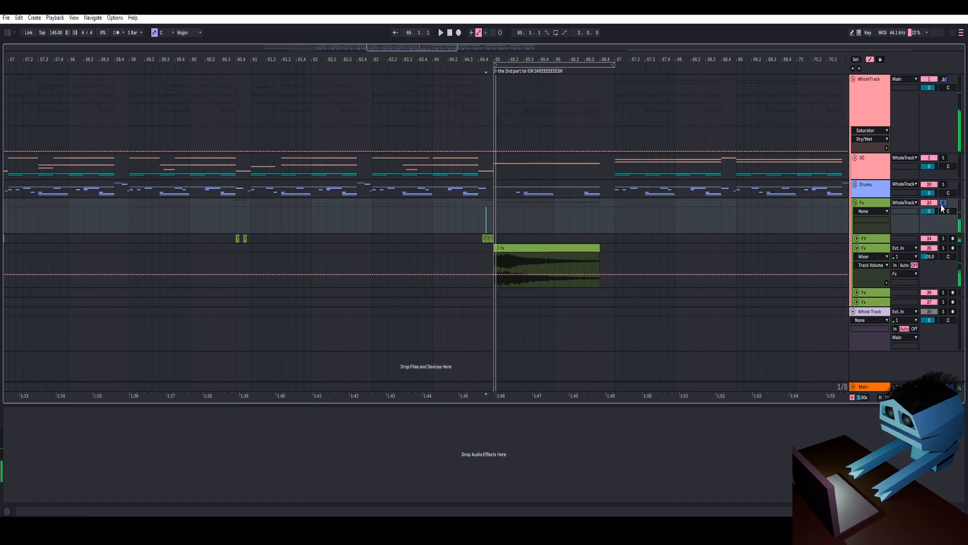
left_click(943, 203)
key("space")
key("space")
- Expand the first Fx track and play its short hits back just before bar 65
left_click(857, 238)
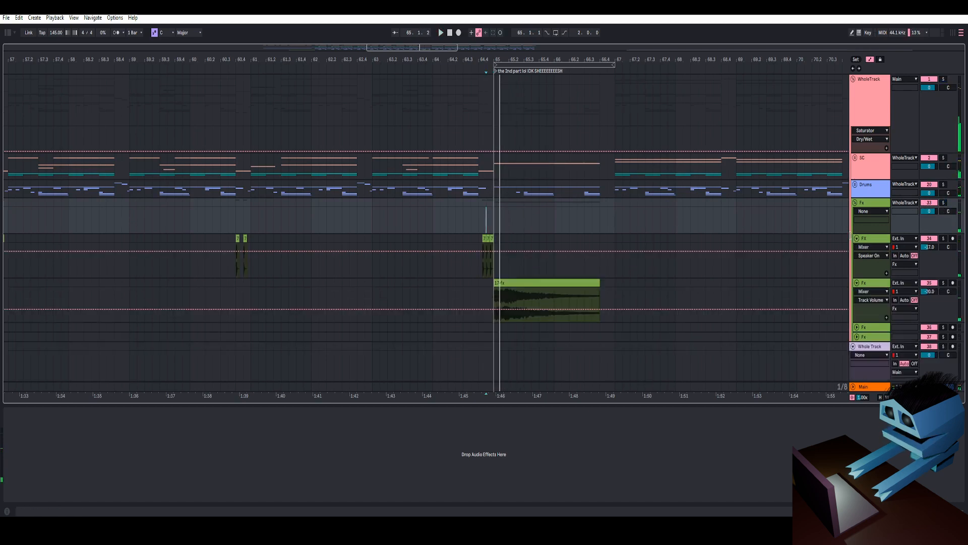
left_click_drag(497, 60, 488, 101)
left_click(450, 218)
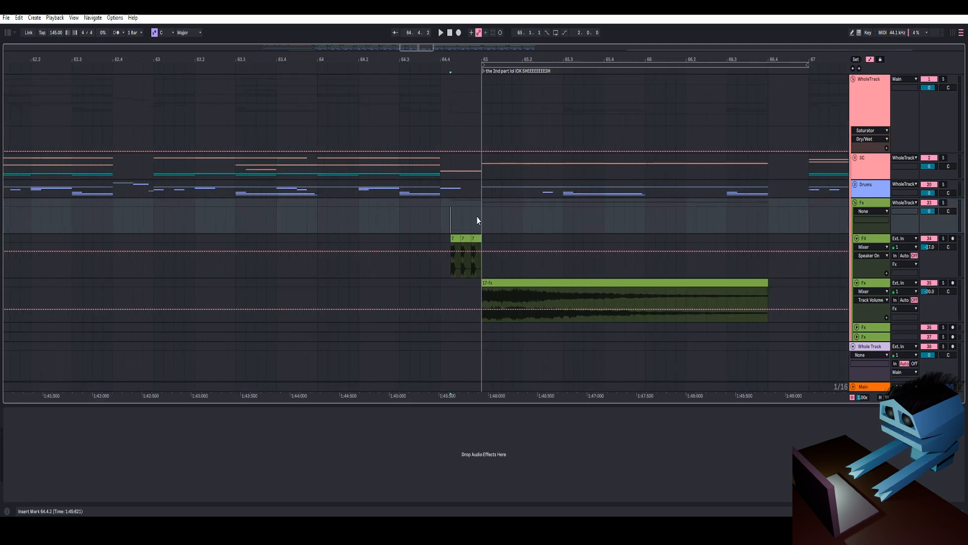
left_click(442, 221)
key("space")
key("space")
key("space")
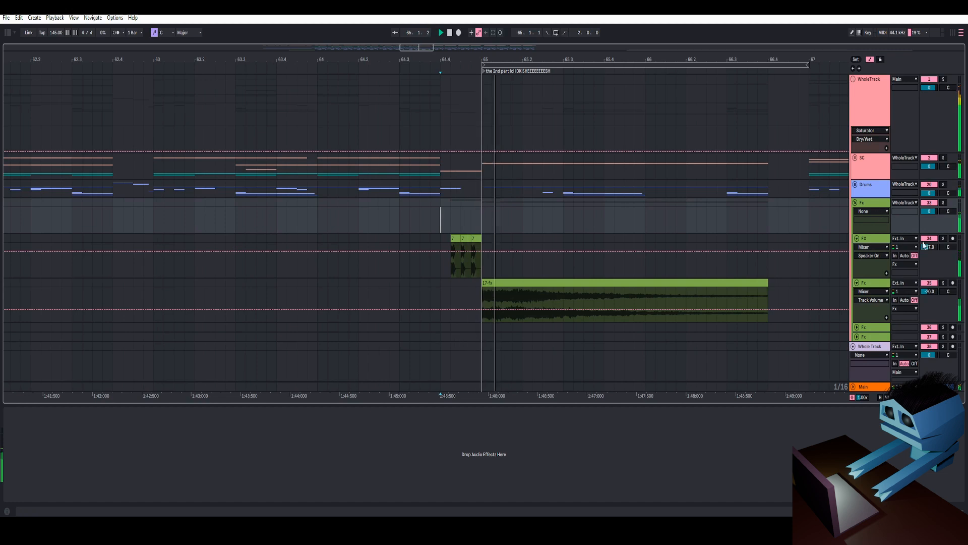
- Play the first Fx track's hits back at other positions across the arrangement
key("space")
key("space")
key("space")
left_click_drag(577, 60, 718, 42)
key("space")
key("space")
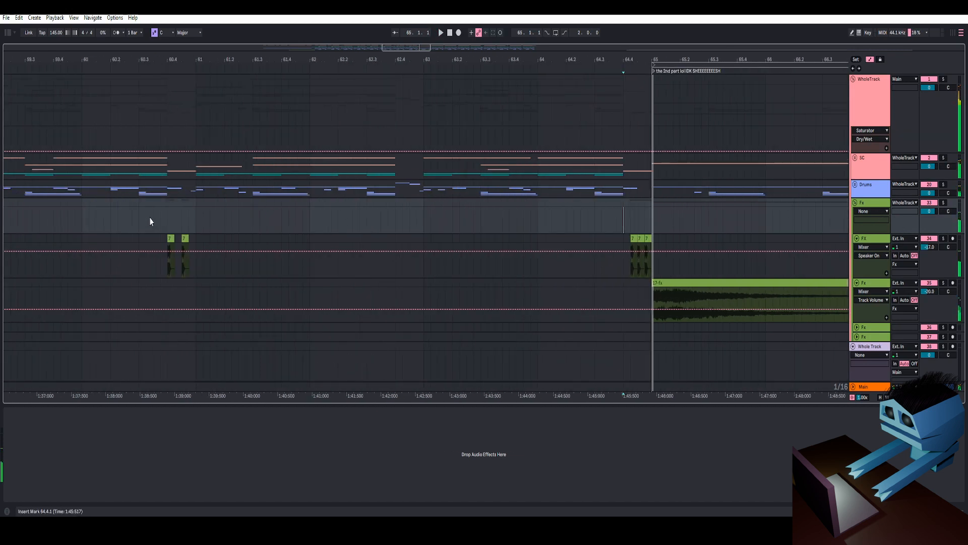
left_click_drag(212, 57, 700, 58)
key("space")
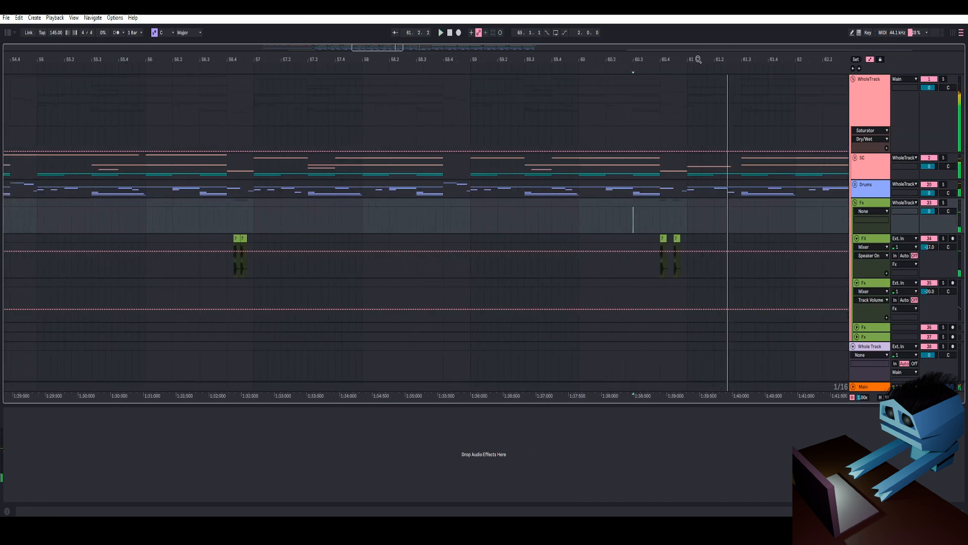
key("space")
left_click(228, 218)
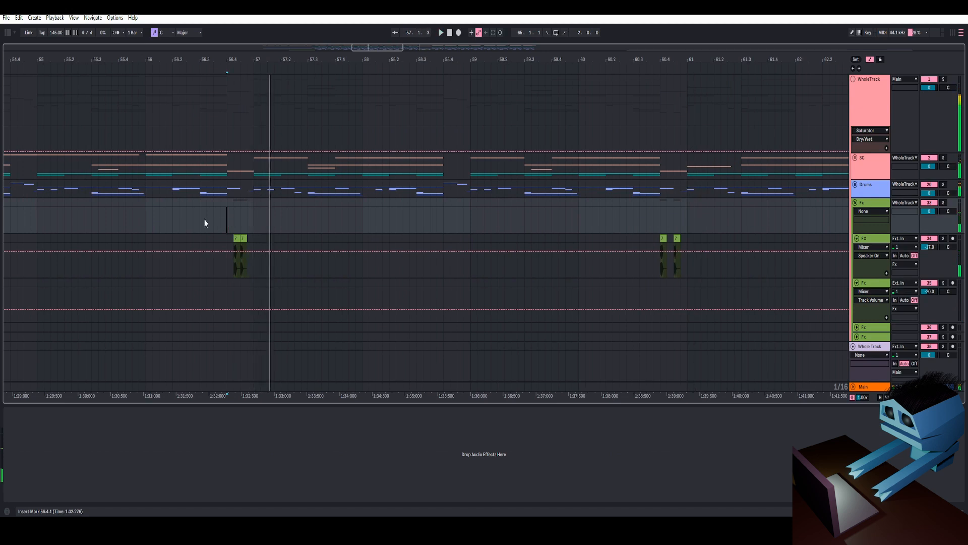
left_click_drag(330, 56, 525, 39)
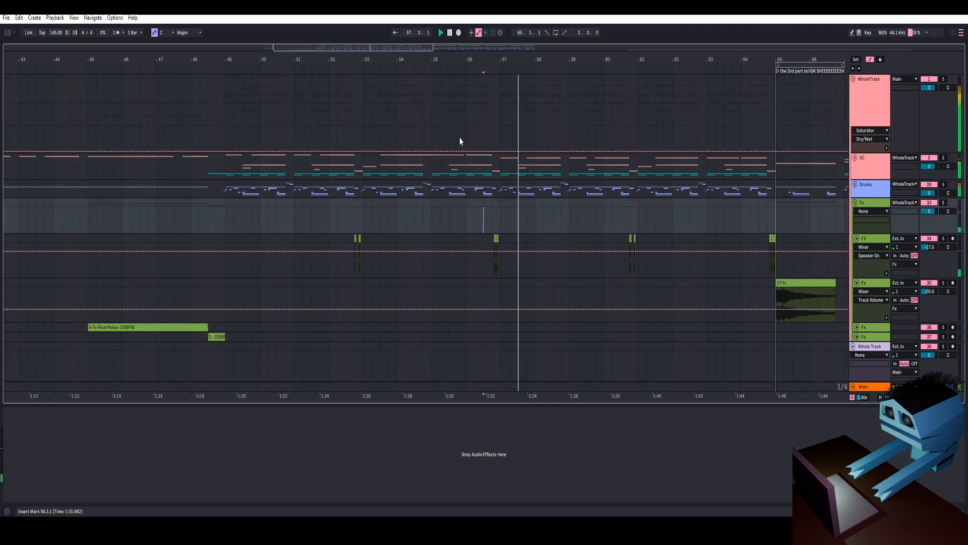
left_click(345, 221)
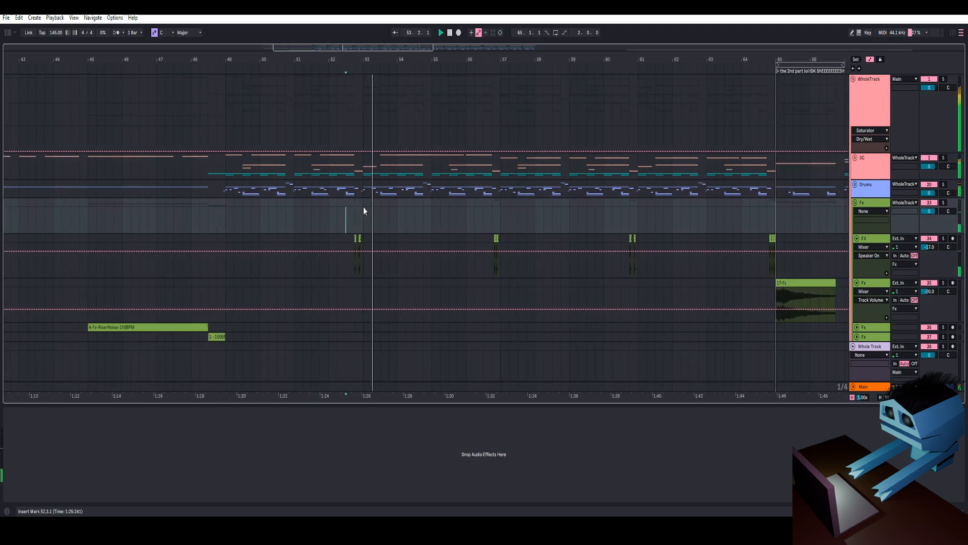
- Collapse the Fx tracks and group, and open the chain list of The Master rack on the WholeTrack
left_click(857, 239, "alt")
left_click(855, 204)
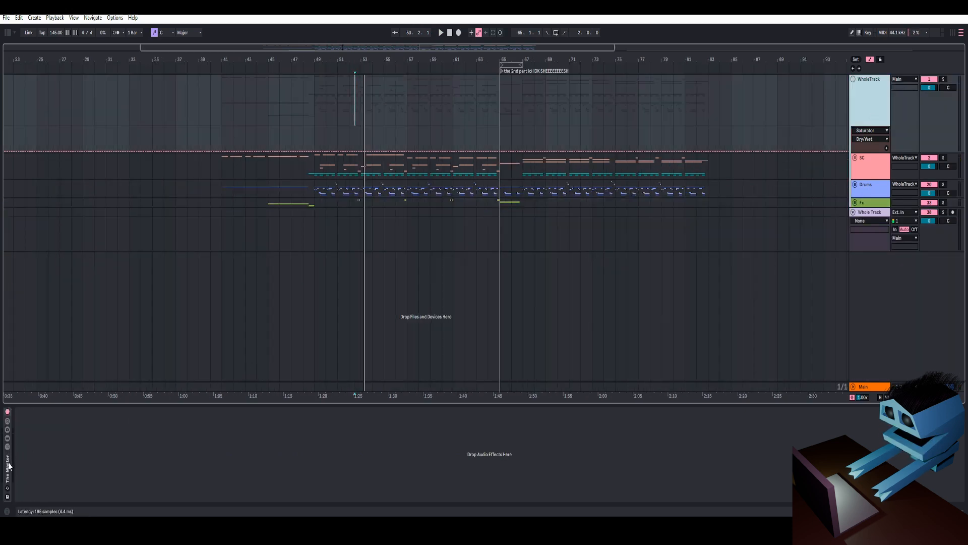
left_click(7, 449)
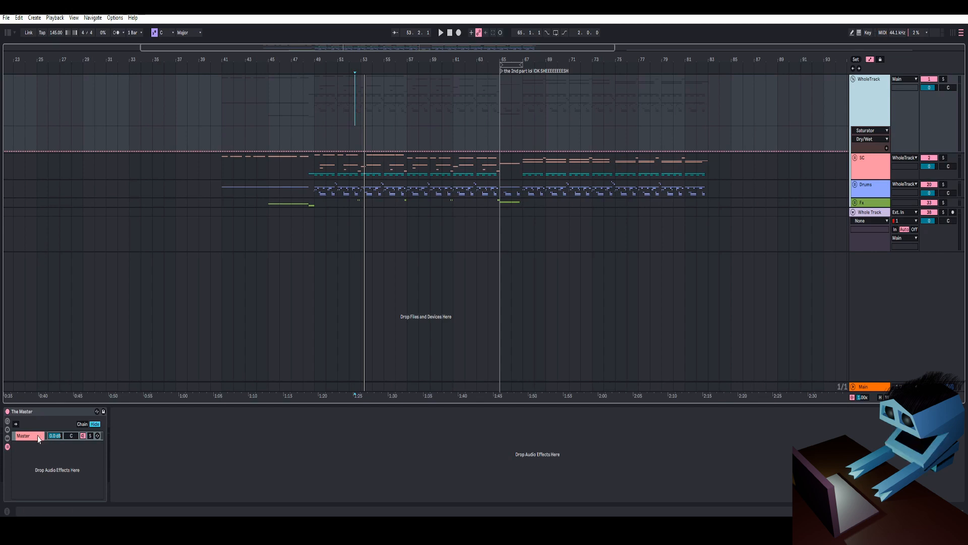
left_click(38, 435)
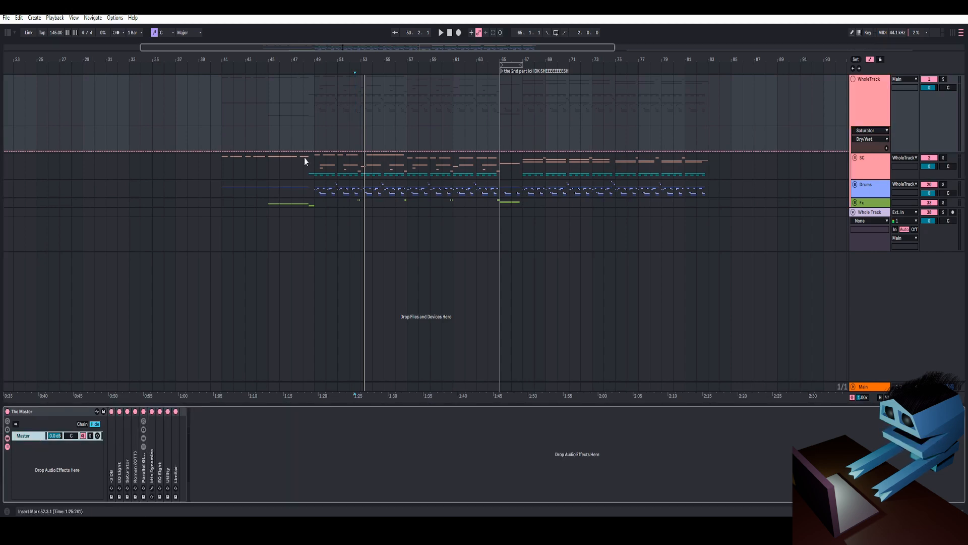
- Open the -3.00 Utility device in The Master rack to inspect its gain settings
left_click_drag(359, 59, 401, 59)
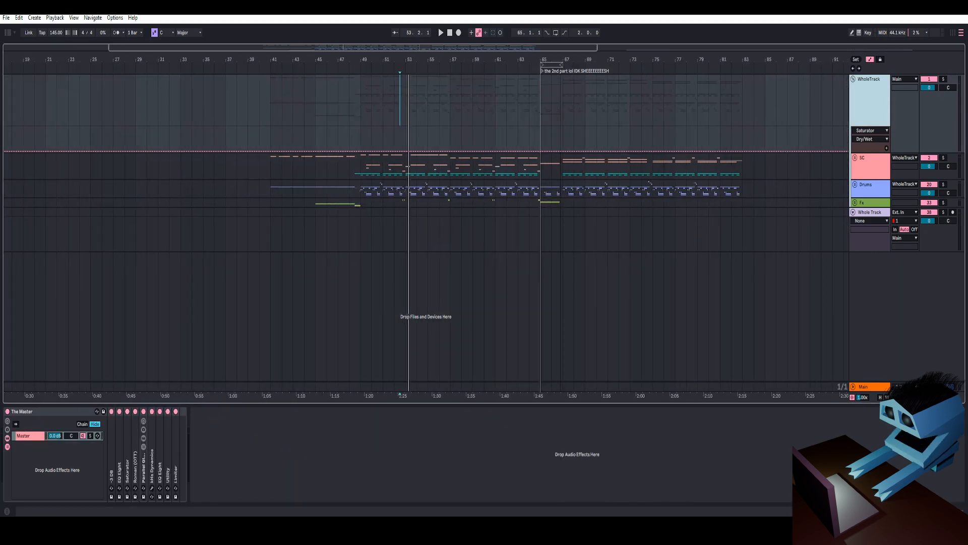
left_click(113, 454)
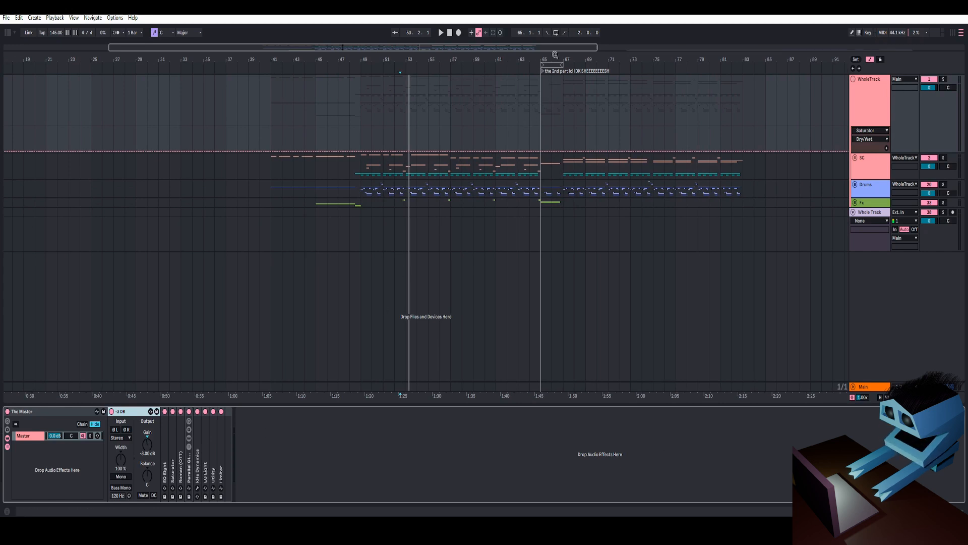
mouse_move(555, 54)
left_mouse_down()
mouse_move(482, 83)
mouse_move(480, 65)
mouse_move(478, 83)
mouse_move(459, 70)
mouse_move(475, 67)
mouse_move(467, 87)
left_mouse_up()
left_click(460, 142)
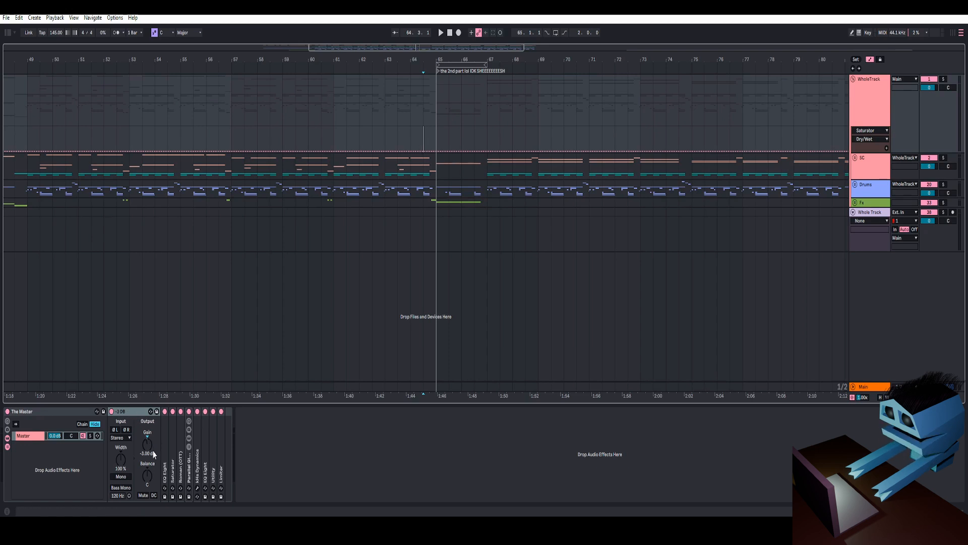
- Open the EQ Eight device in The Master rack and inspect its low-cut band and its 240 Hz dip band
double_click(162, 439)
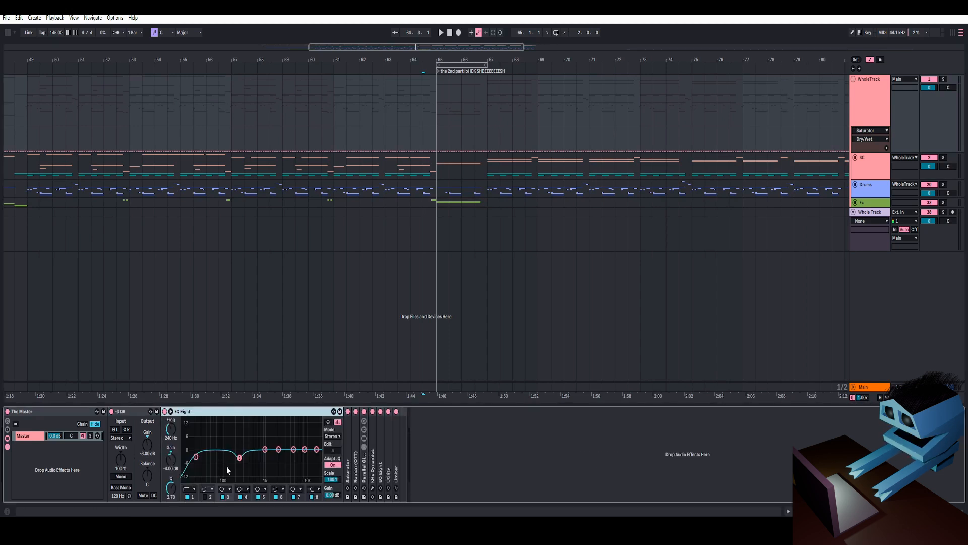
left_click_drag(227, 465, 245, 460)
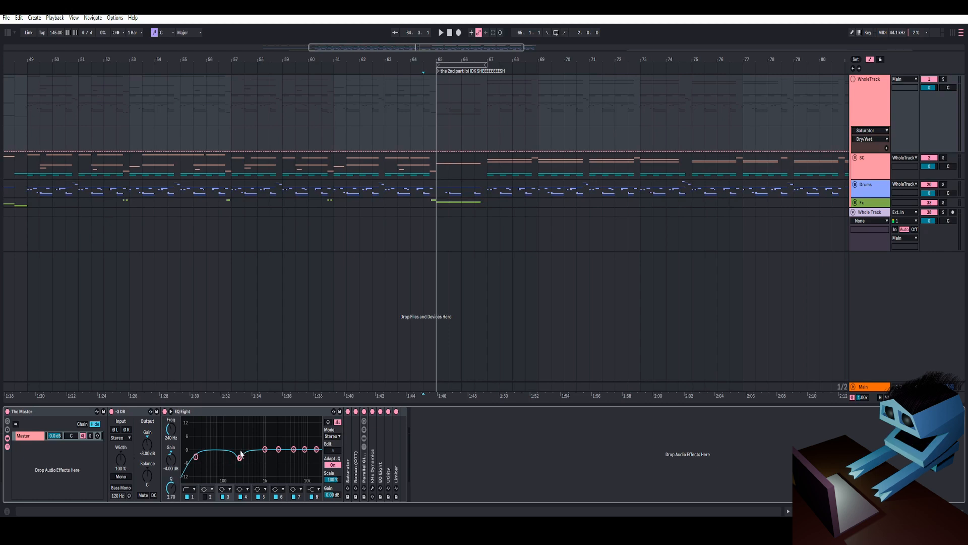
left_click_drag(198, 448, 201, 450)
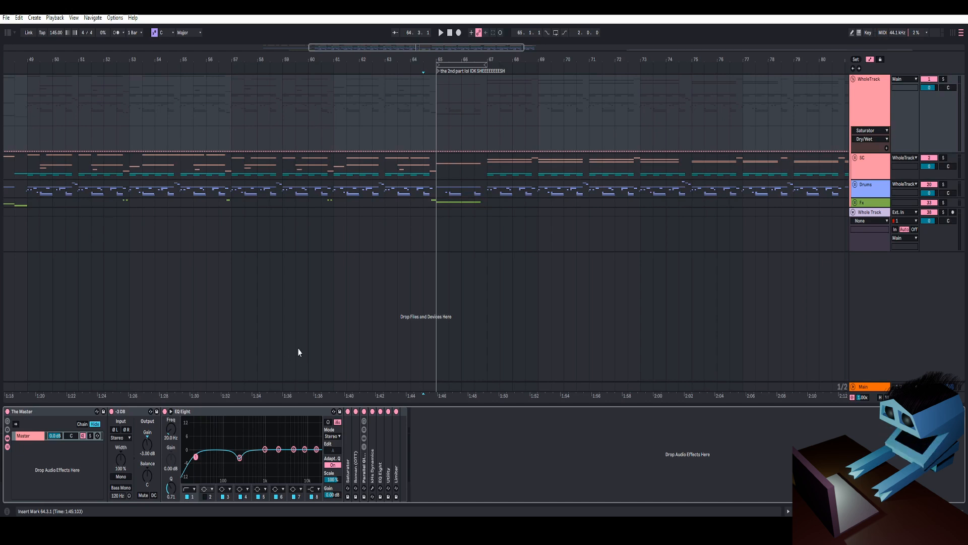
left_click(309, 411)
left_click_drag(497, 60, 447, 62)
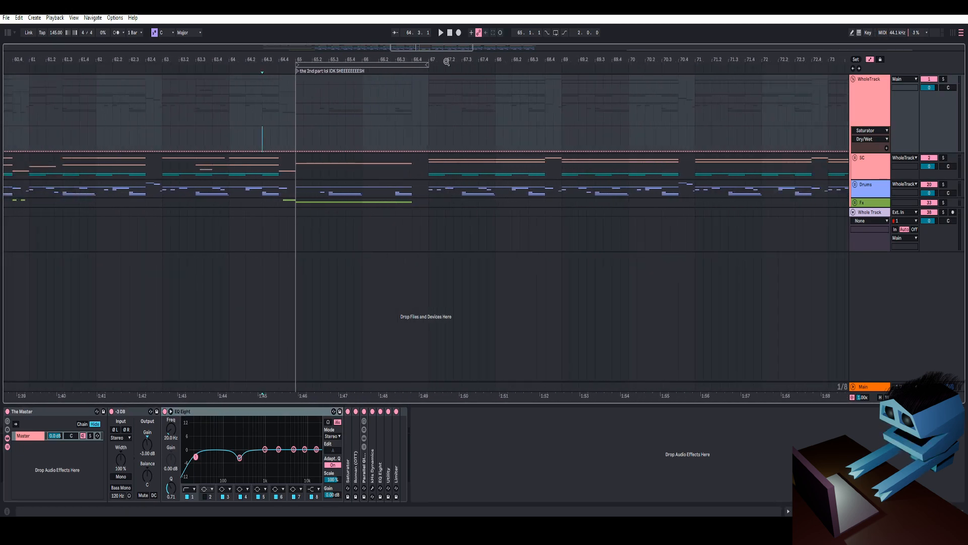
left_click(261, 416)
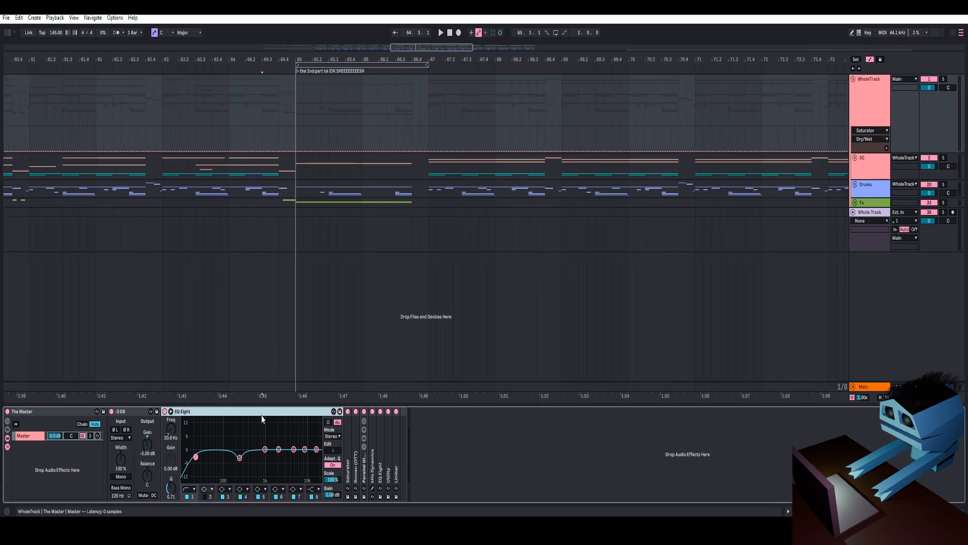
left_click(240, 457)
- Play back the master from just before bar 67 to listen to the transition
left_click(417, 135)
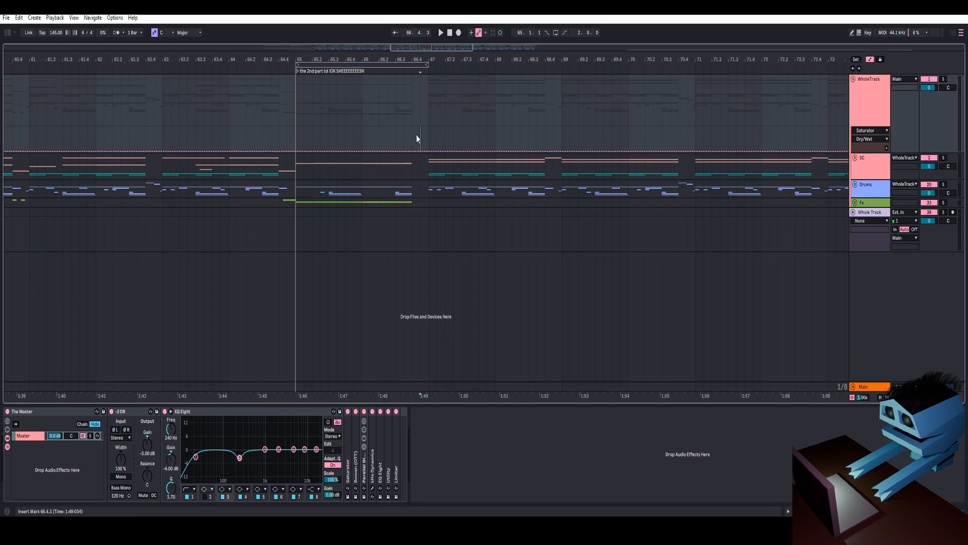
key("space")
key("space")
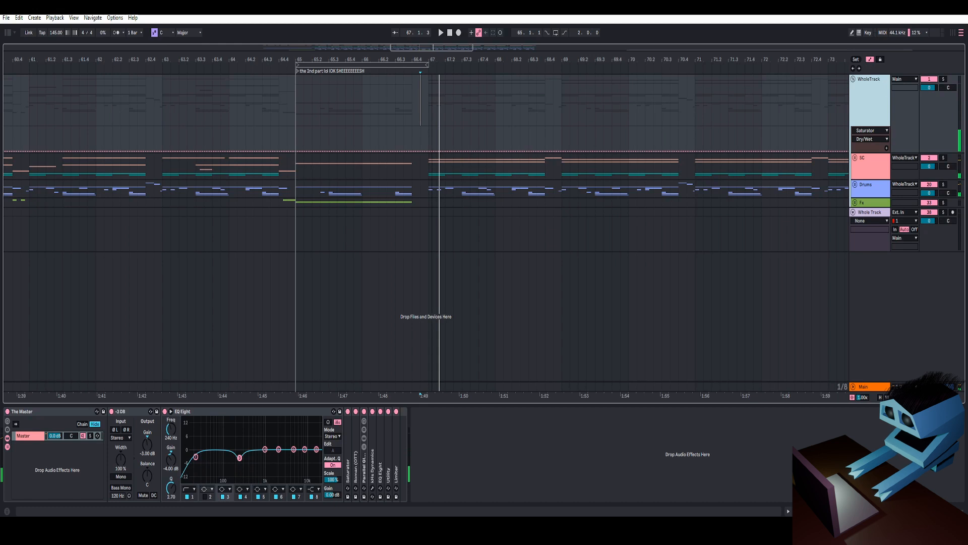
left_click_drag(441, 62, 402, 149)
left_click(395, 143)
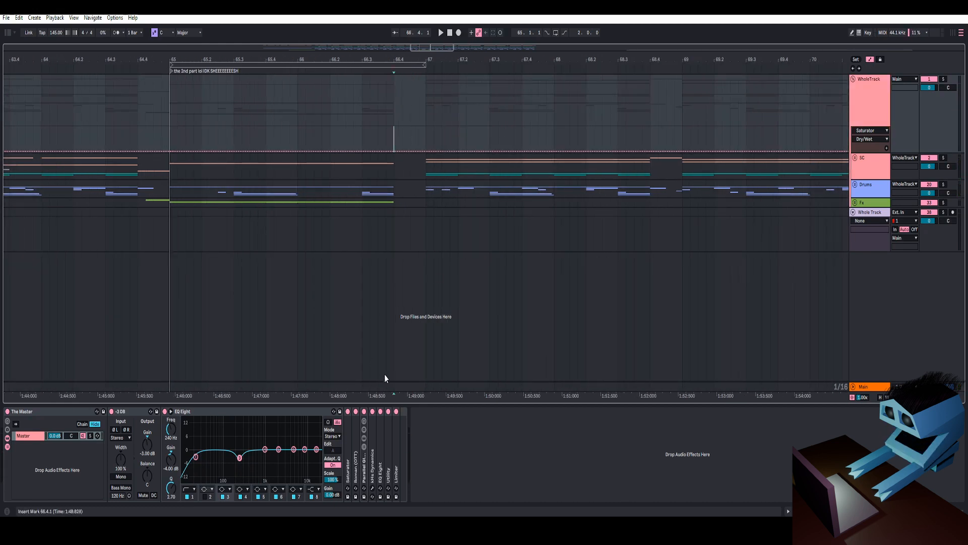
key("space")
key("space")
- Open the Saturator device in The Master rack and play back the same passage
double_click(348, 467)
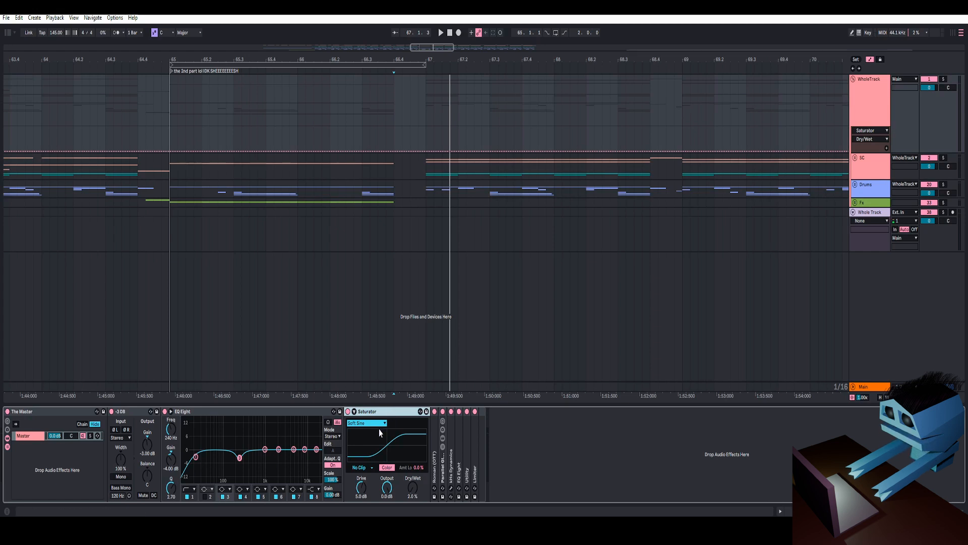
left_click(401, 100)
mouse_move(432, 60)
left_mouse_down()
mouse_move(424, 66)
mouse_move(434, 55)
left_mouse_up()
key("space")
key("space")
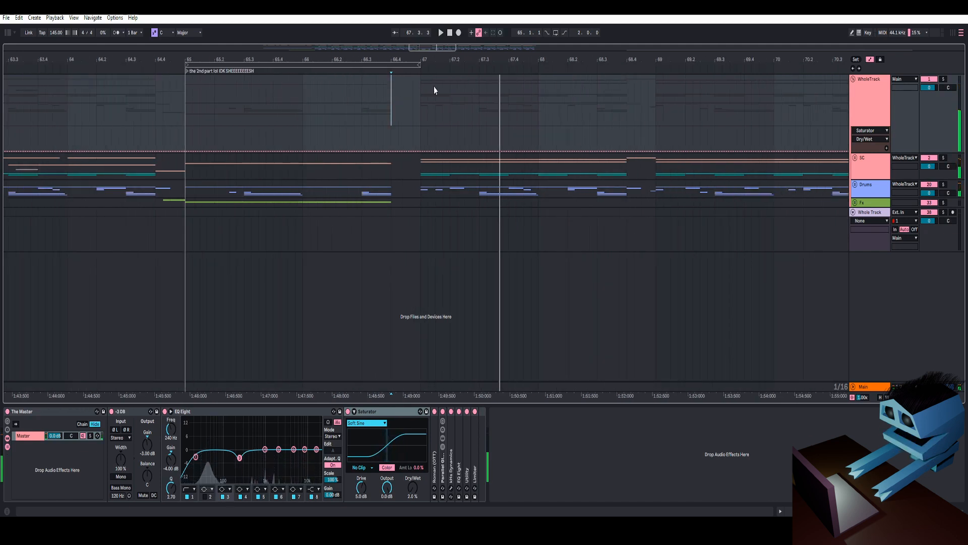
- Select the EQ Eight's low-cut band and play back the passage while watching its spectrum
left_click(239, 411)
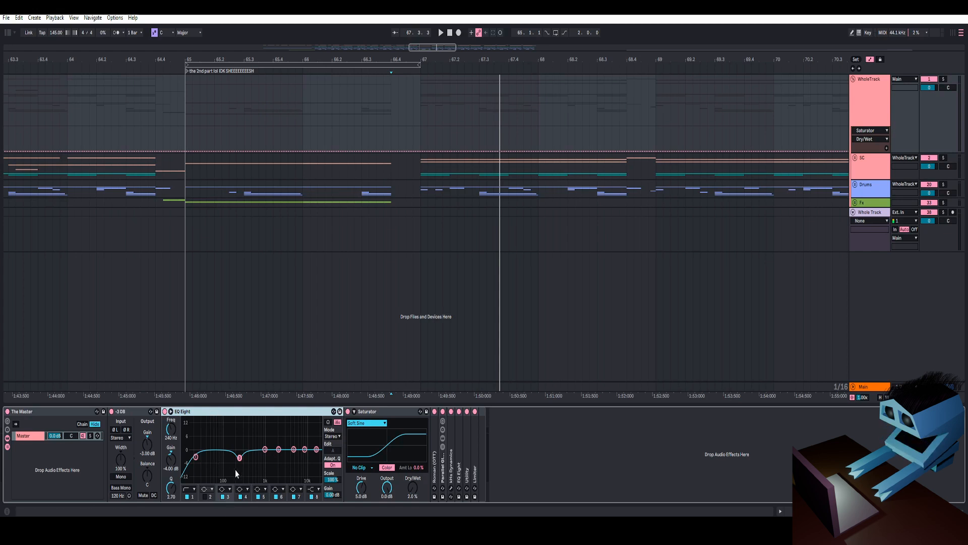
left_click_drag(235, 470, 247, 464)
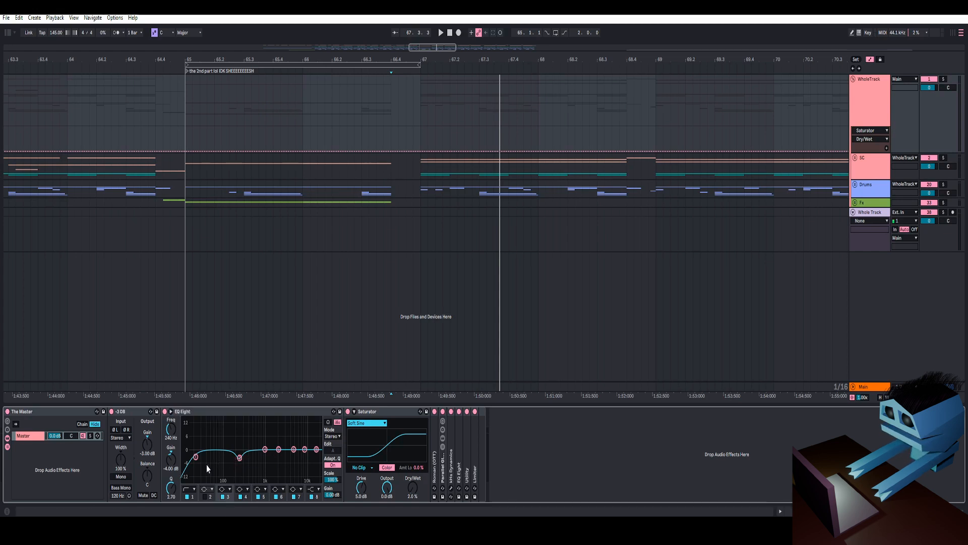
left_click(196, 456)
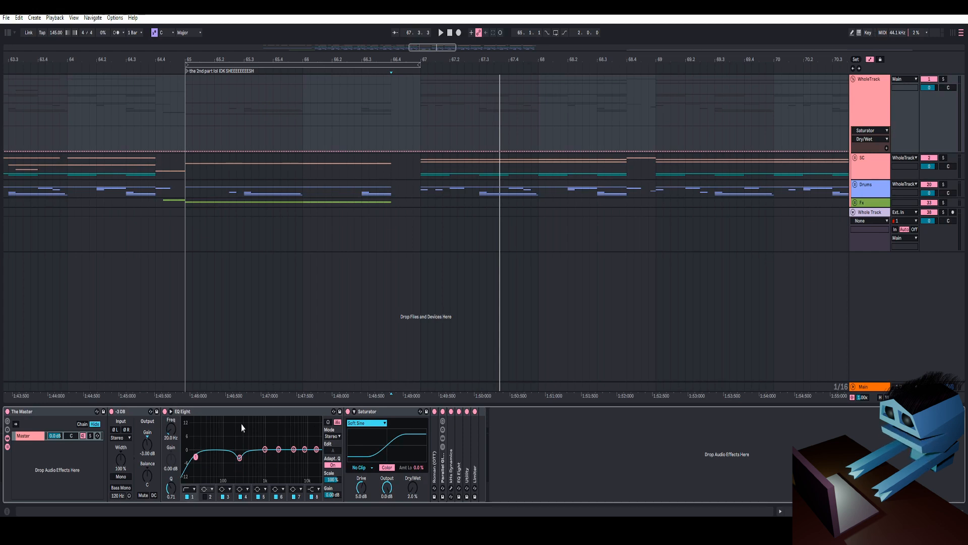
key("space")
key("space")
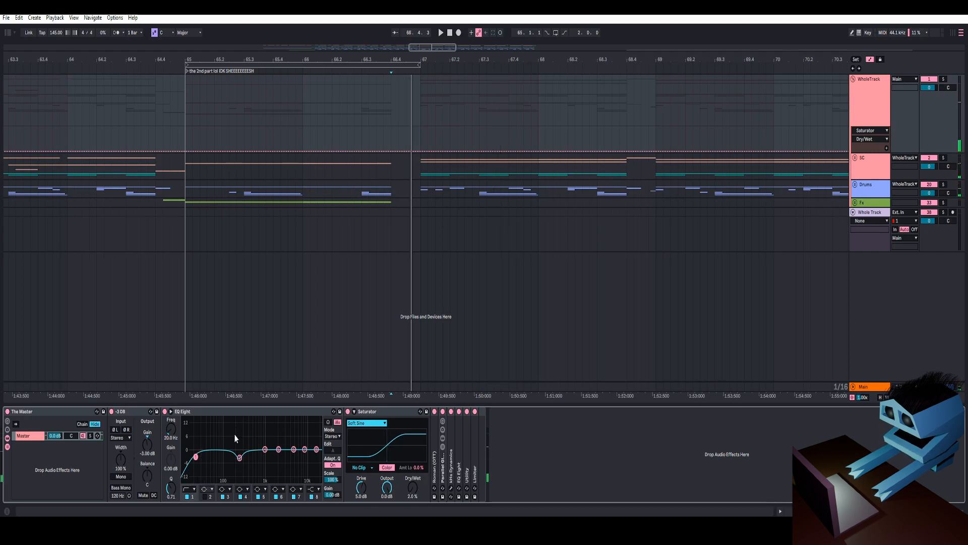
key("space")
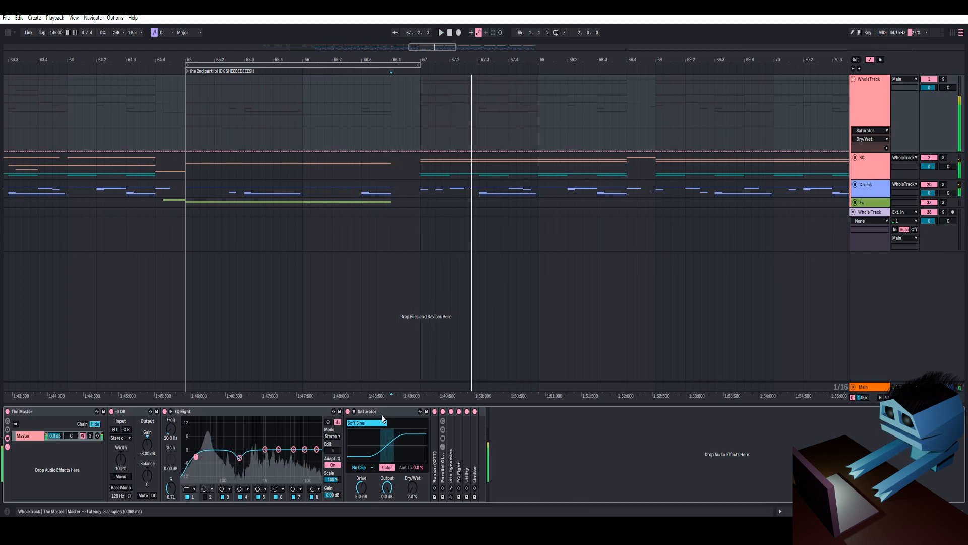
key("space")
key("space")
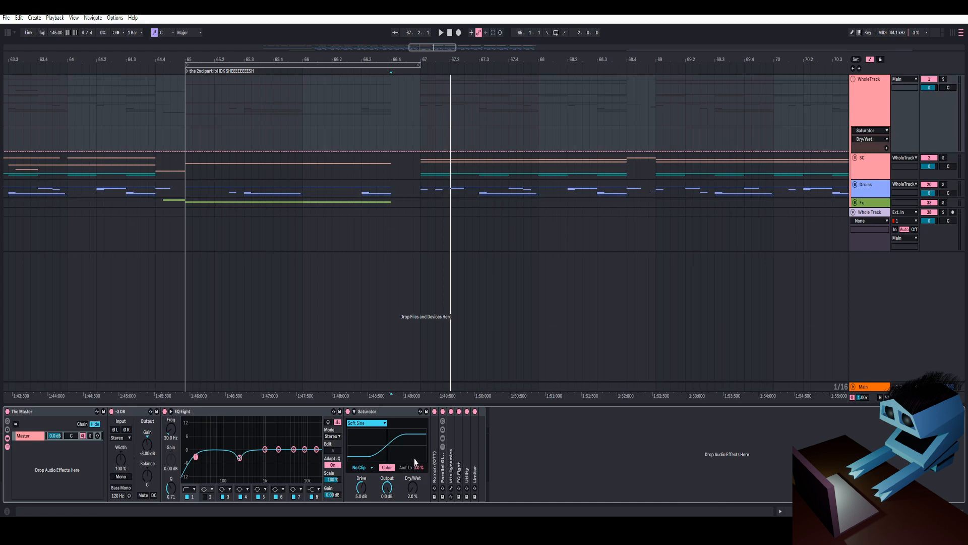
- Compare the Saturator at 100% Dry/Wet against 2% Dry/Wet while playing back the passage
left_click_drag(417, 469, 433, 449)
left_click(439, 30)
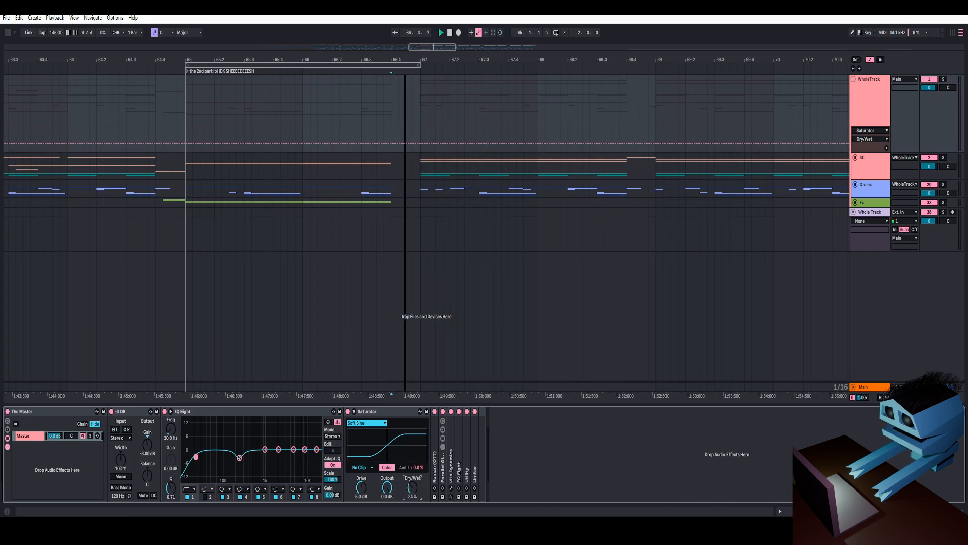
key("space")
left_click_drag(413, 488, 413, 439)
key("space")
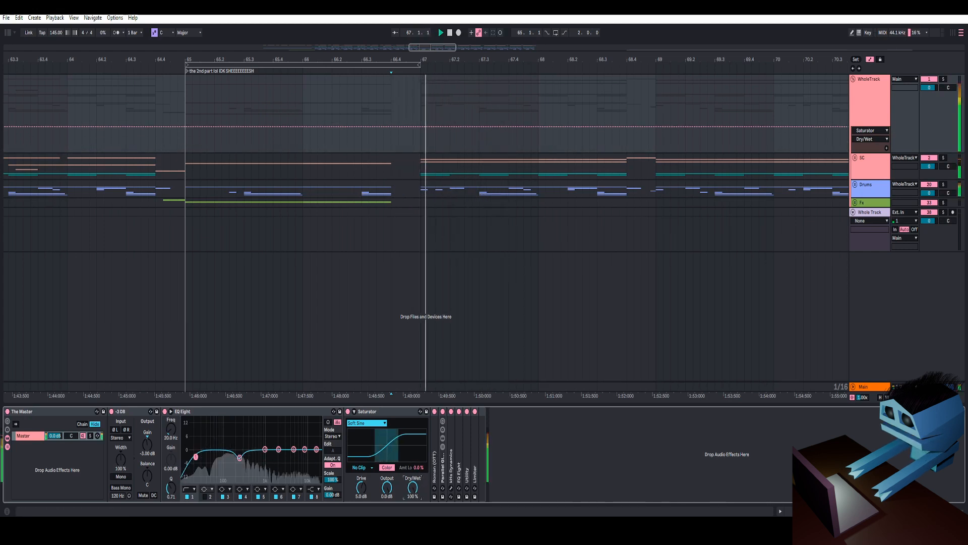
key("space")
mouse_move(413, 487)
left_mouse_down()
mouse_move(413, 532)
mouse_move(413, 523)
left_mouse_up()
key("space")
key("space")
left_click_drag(412, 487, 415, 496)
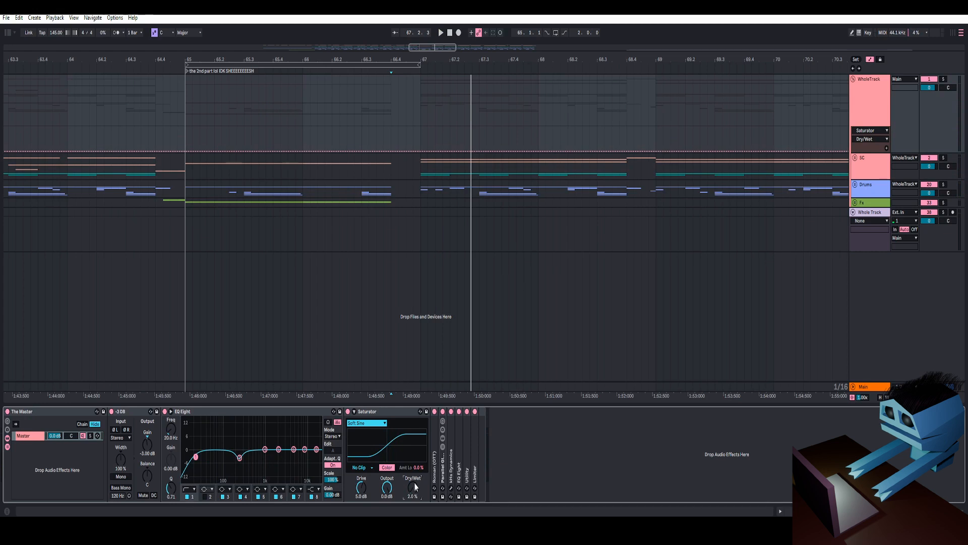
- Open the Roman (OTT) device and the Glue Compressor inside the Parallel Glue Compressor rack
double_click(435, 443)
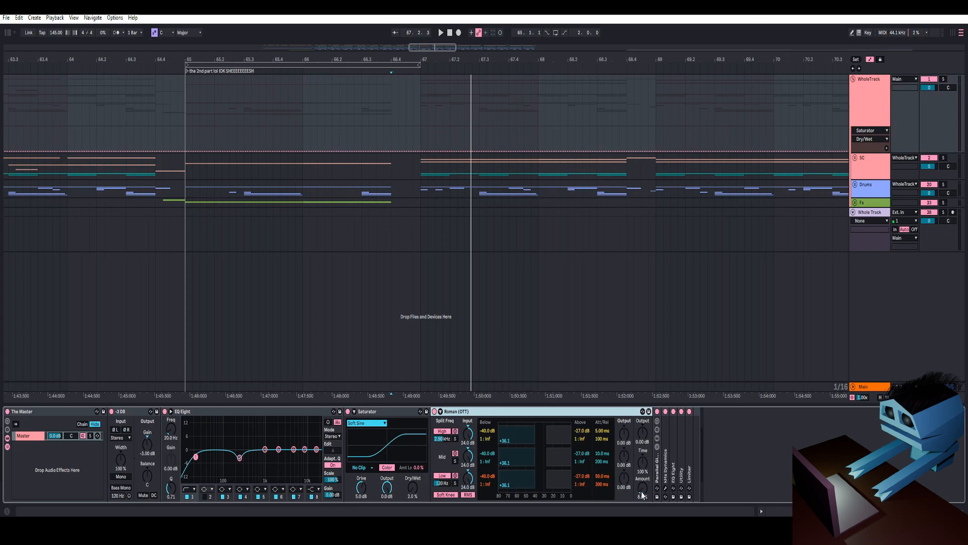
double_click(386, 411)
left_click(578, 448)
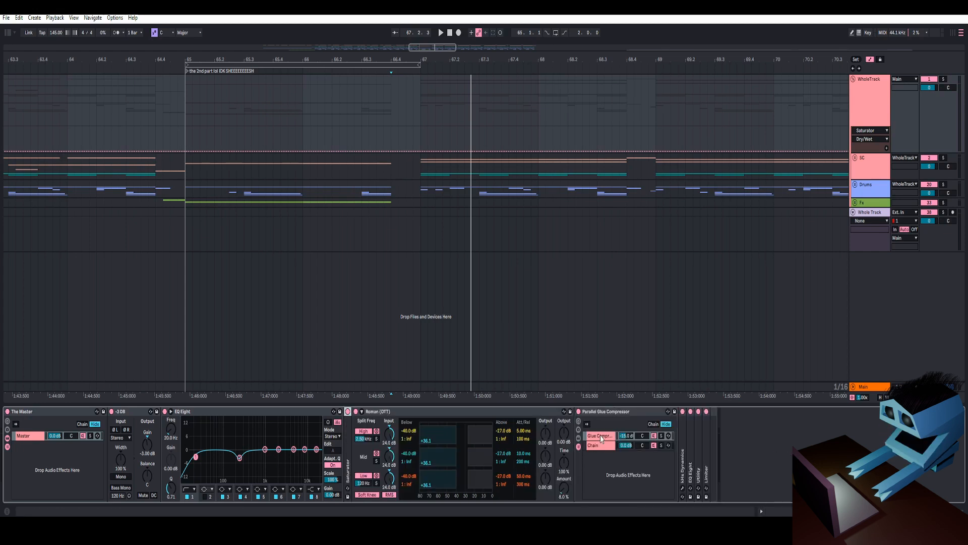
double_click(606, 437)
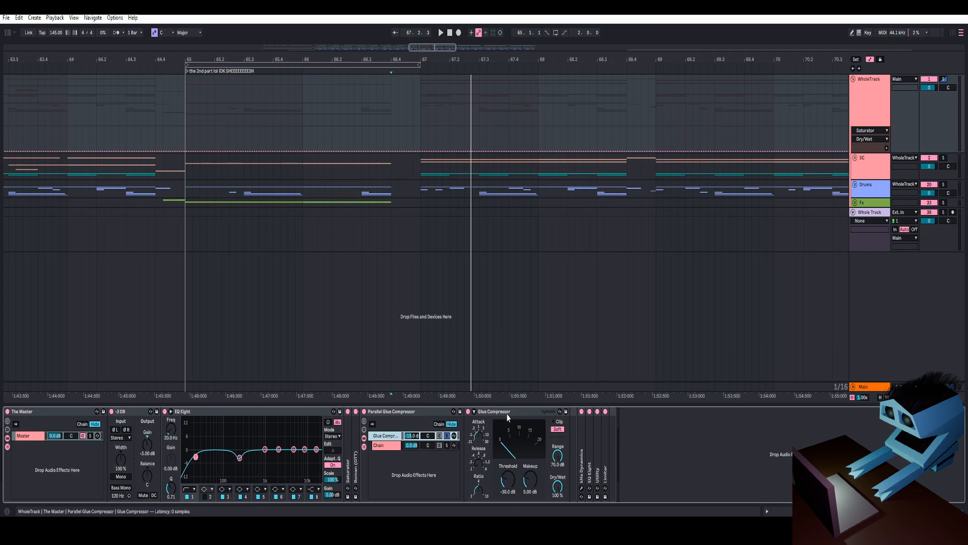
- Play back the passage repeatedly to listen to the Glue Compressor's effect on the master
key("space")
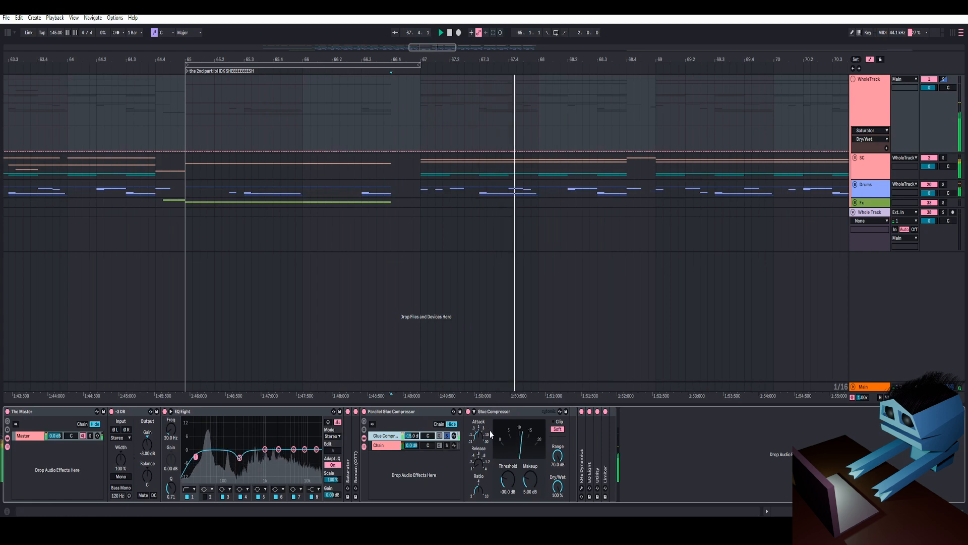
key("space")
key("space")
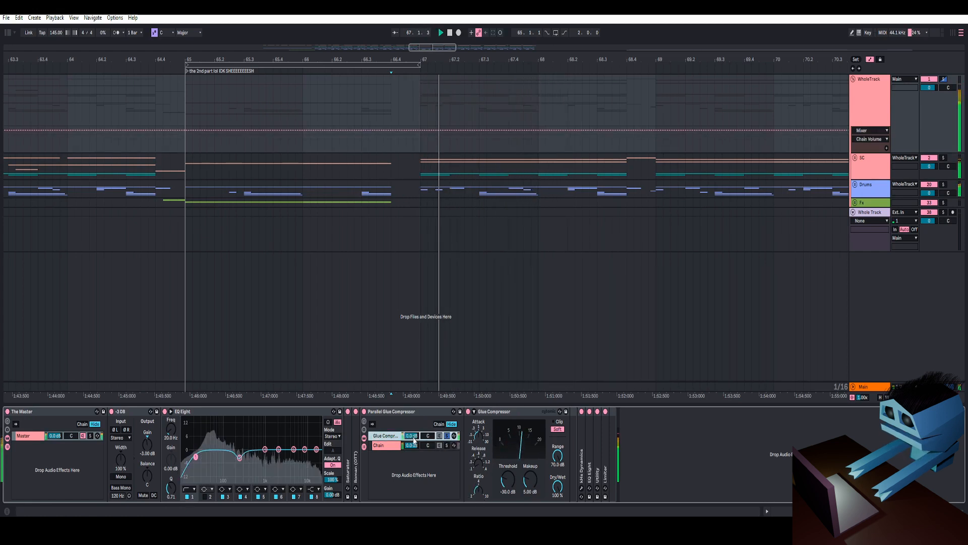
key("space")
key("space")
key("space")
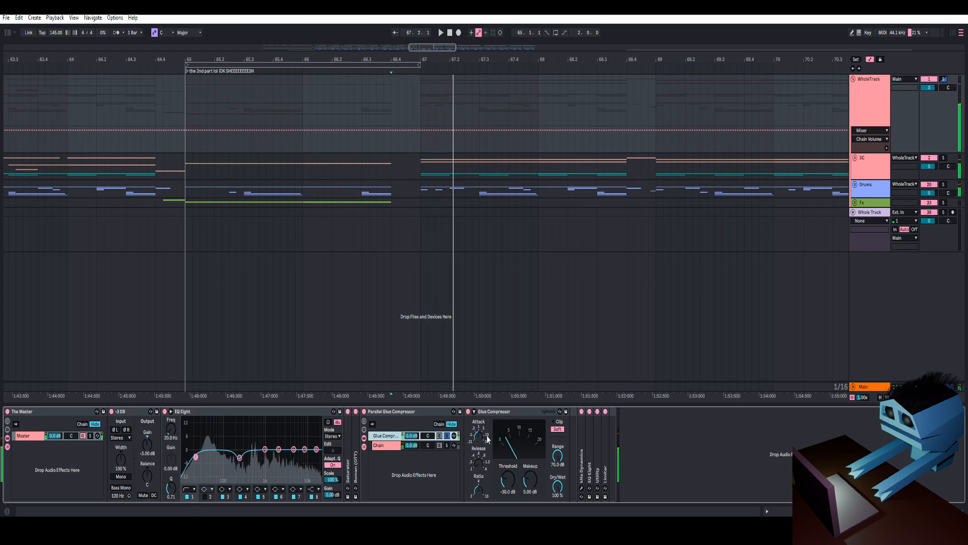
key("space")
key("space")
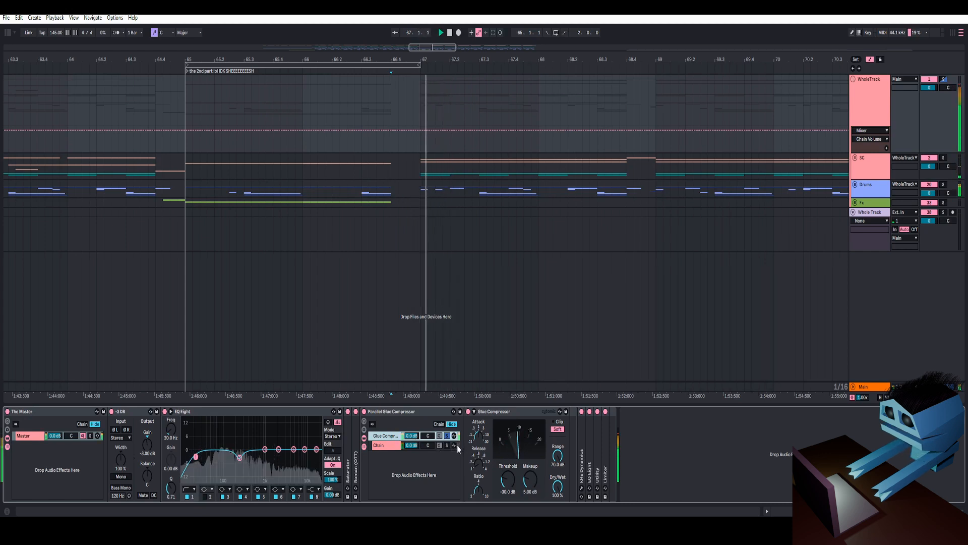
key("space")
key("space")
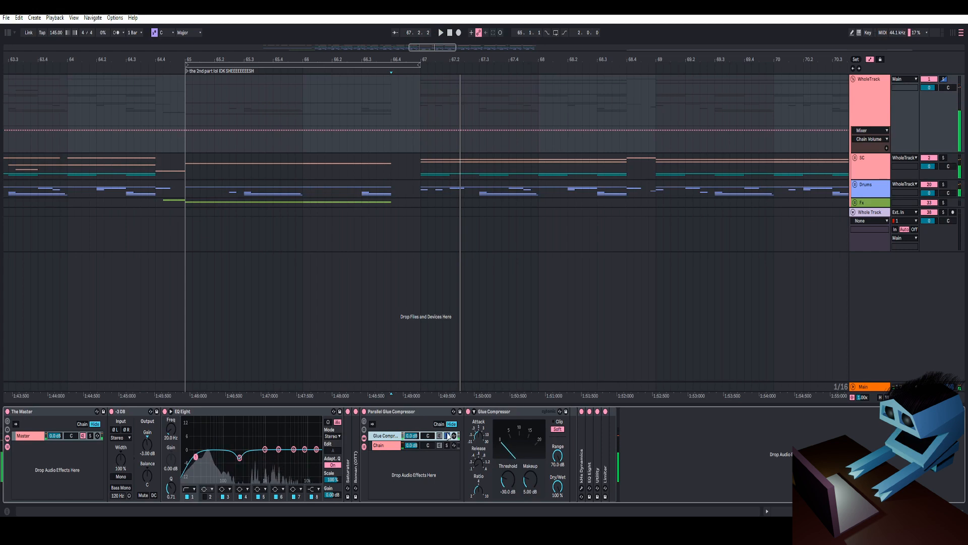
key("space")
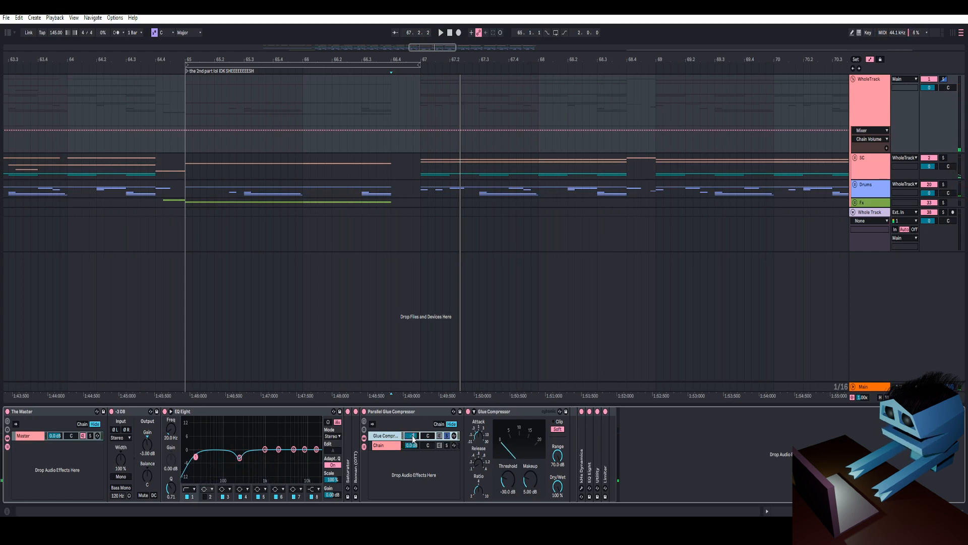
- Solo the dry Chain of the Parallel Glue Compressor, listen to it, and unsolo it
left_click_drag(412, 439, 415, 442)
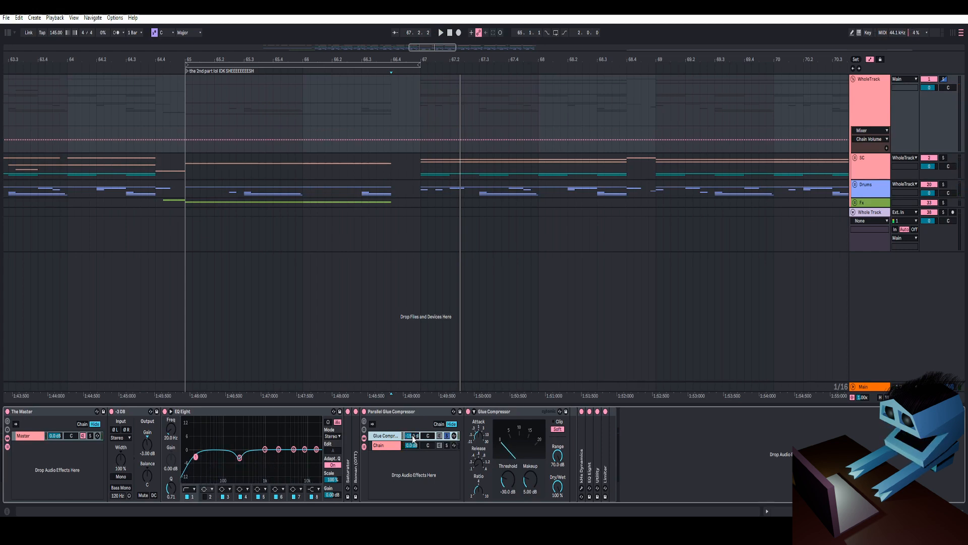
left_click(447, 445)
key("space")
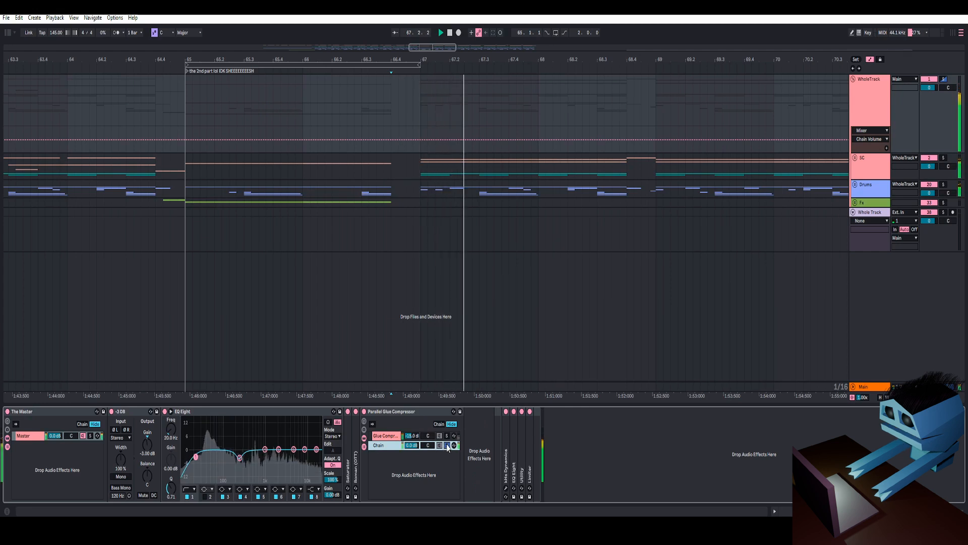
key("space")
left_click(447, 445)
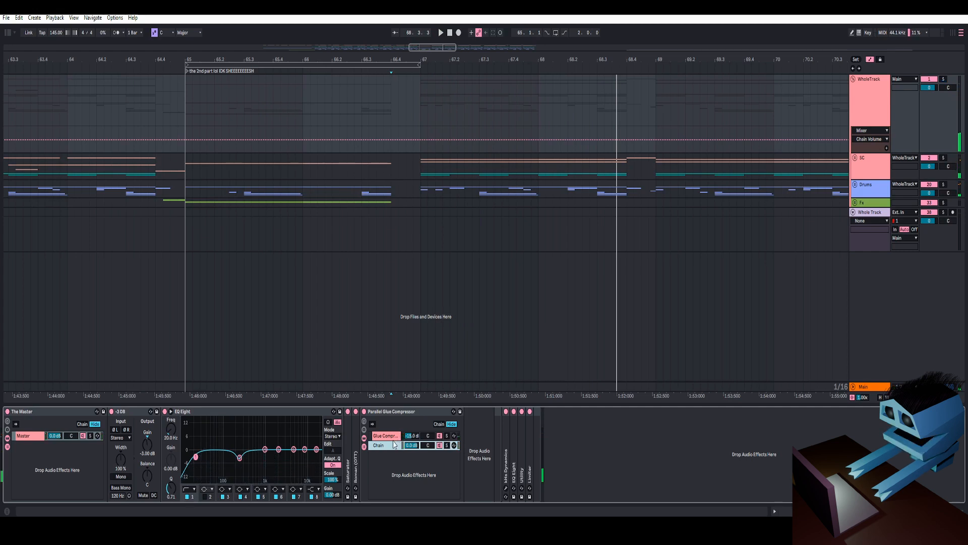
key("space")
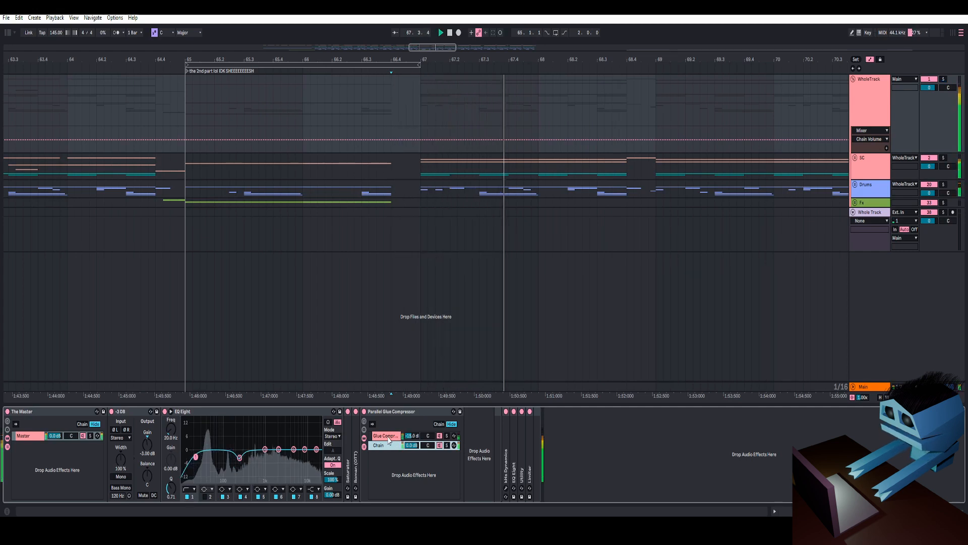
- Toggle the Parallel Glue Compressor rack off and back on to compare the sound
left_click(364, 412)
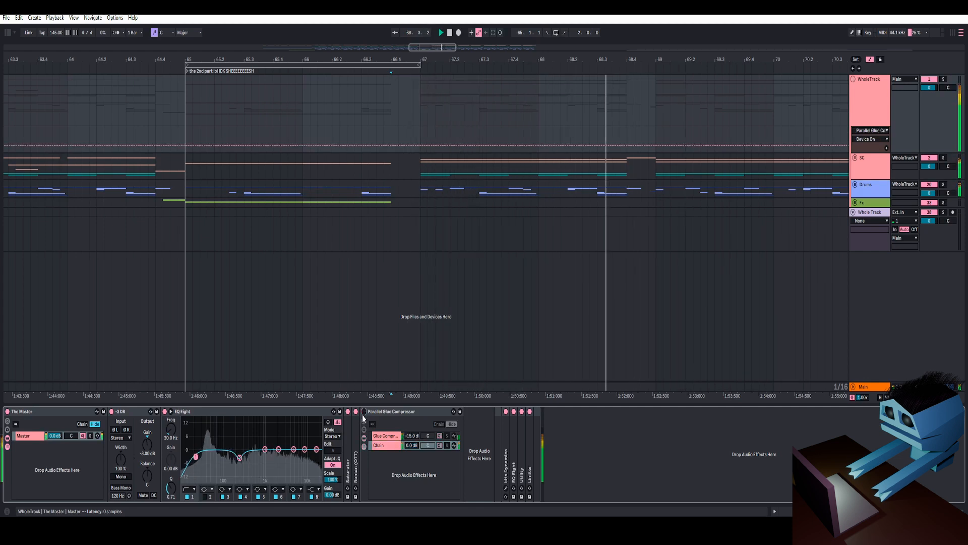
left_click(364, 412)
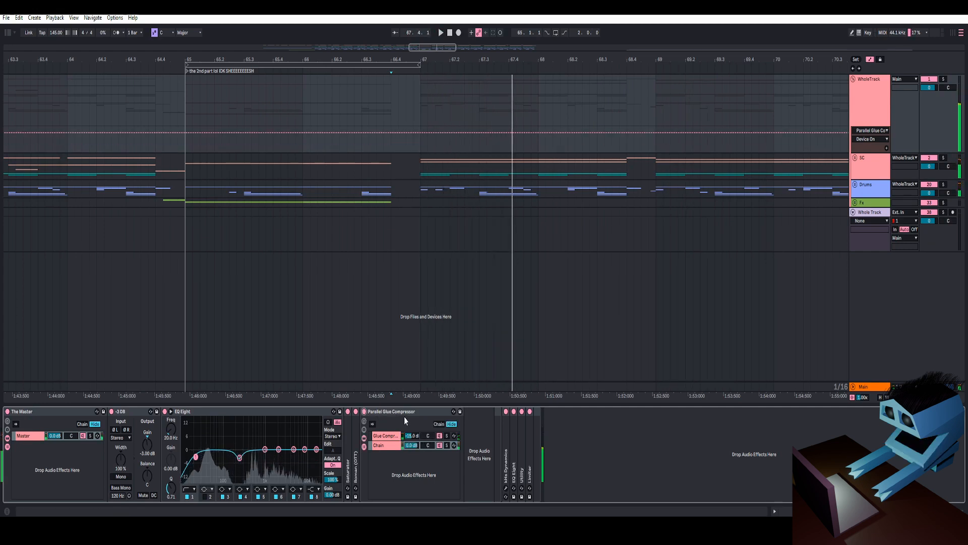
key("space")
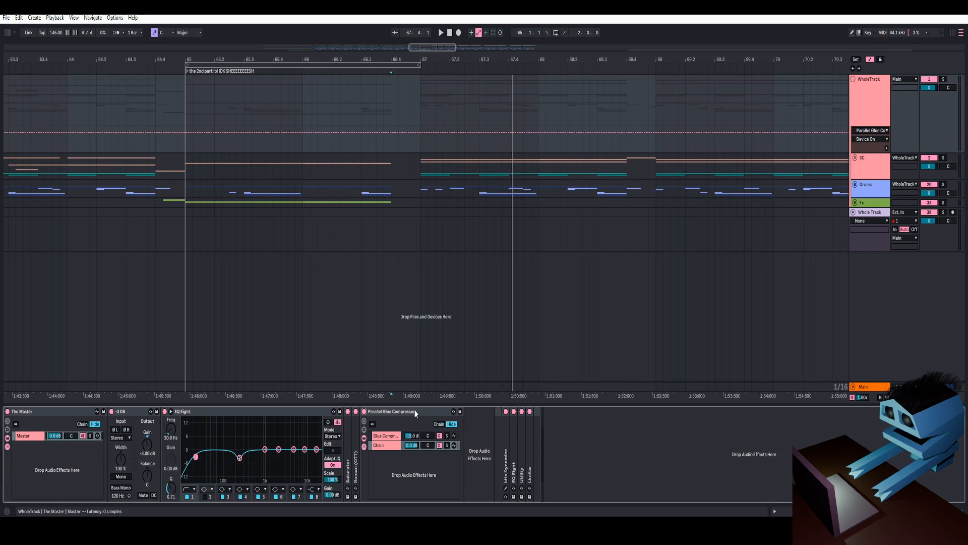
- Restart playback and open the kHs Dynamics plugin window on the master chain, moving it into view
key("space")
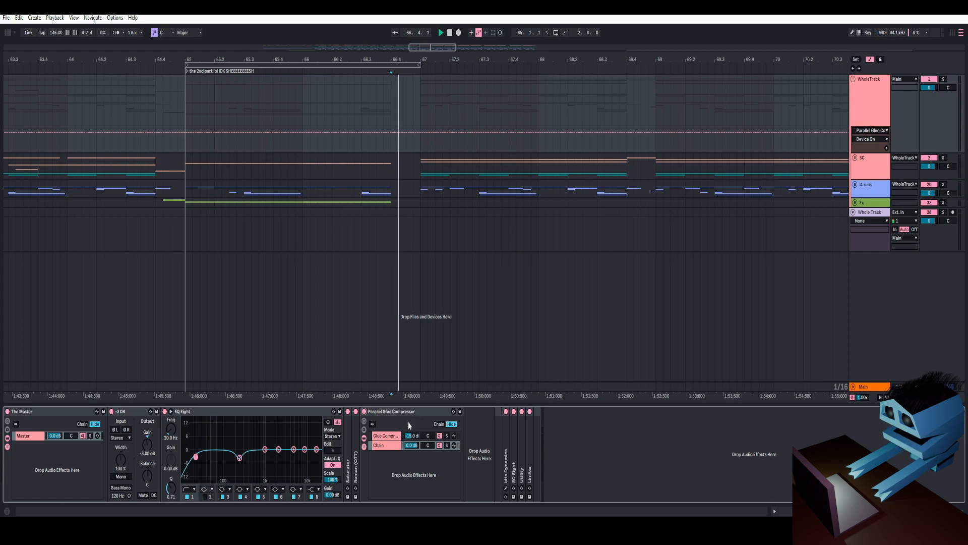
key("space")
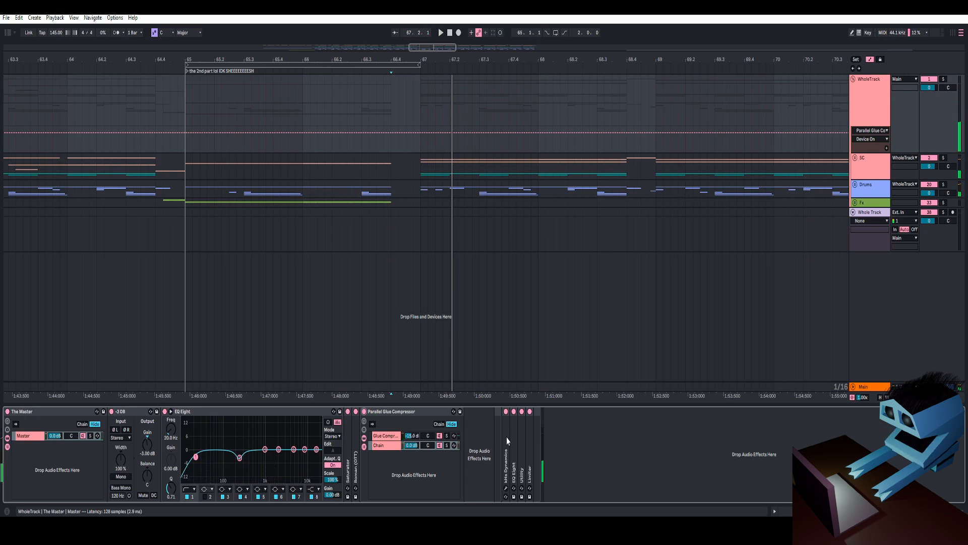
double_click(507, 440)
left_click(519, 412)
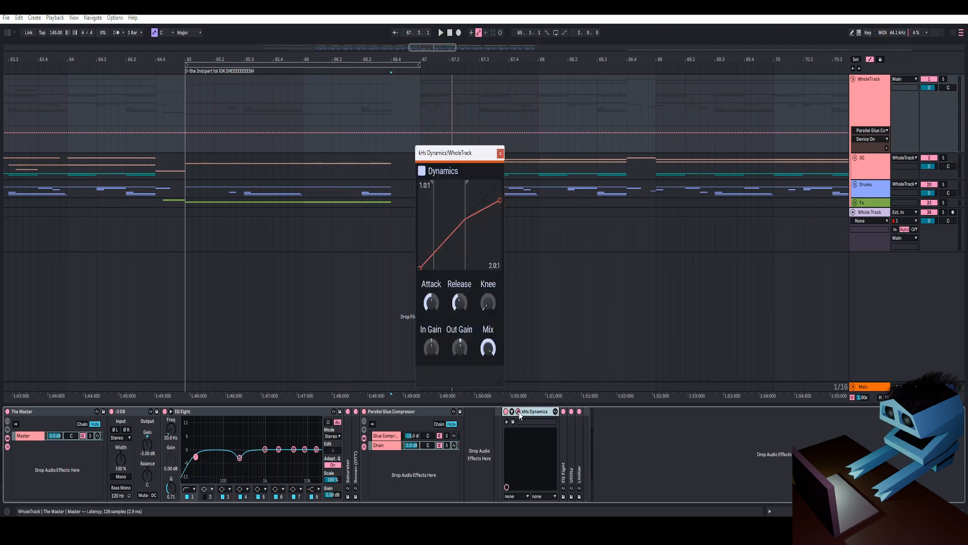
left_click_drag(464, 99, 464, 99)
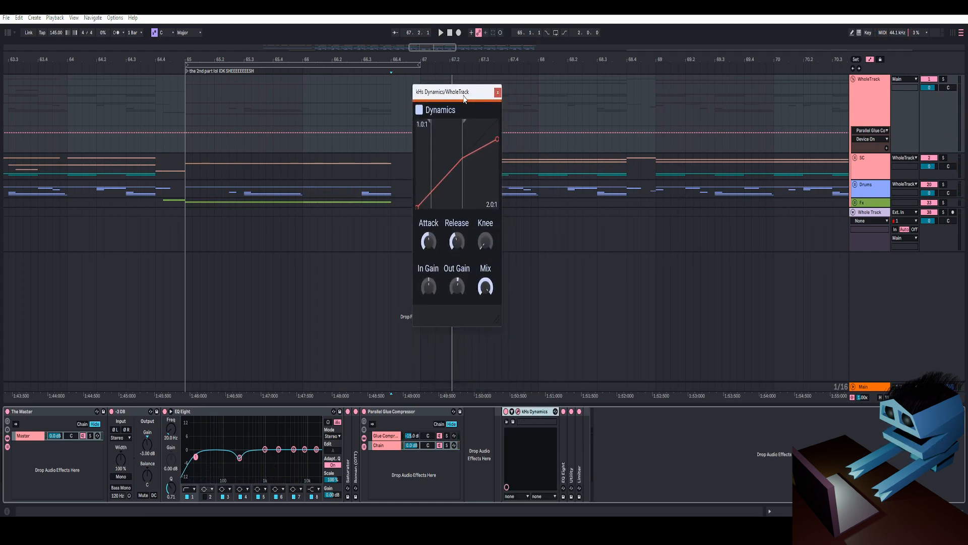
- Play the passage and inspect the kHs Dynamics high threshold and out gain values, then close the plugin window
key("space")
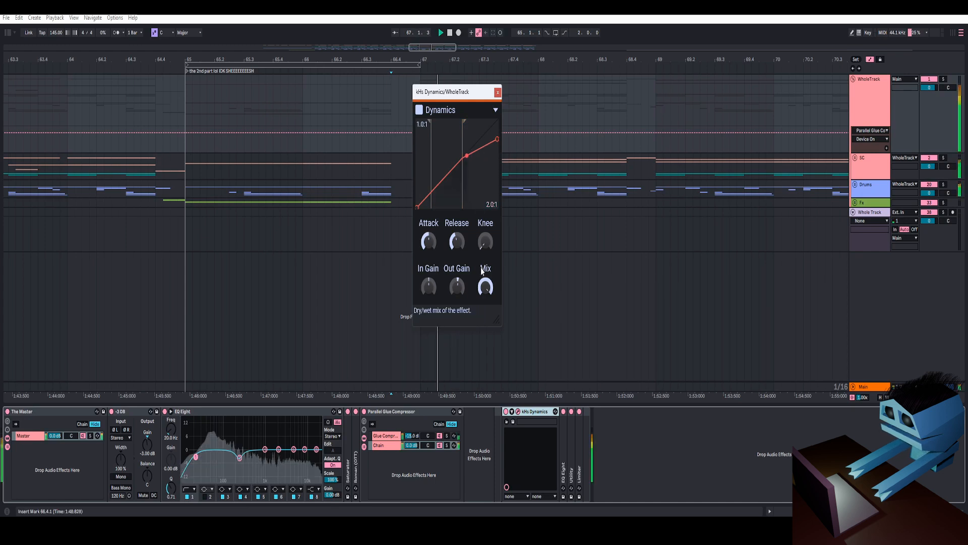
double_click(467, 155)
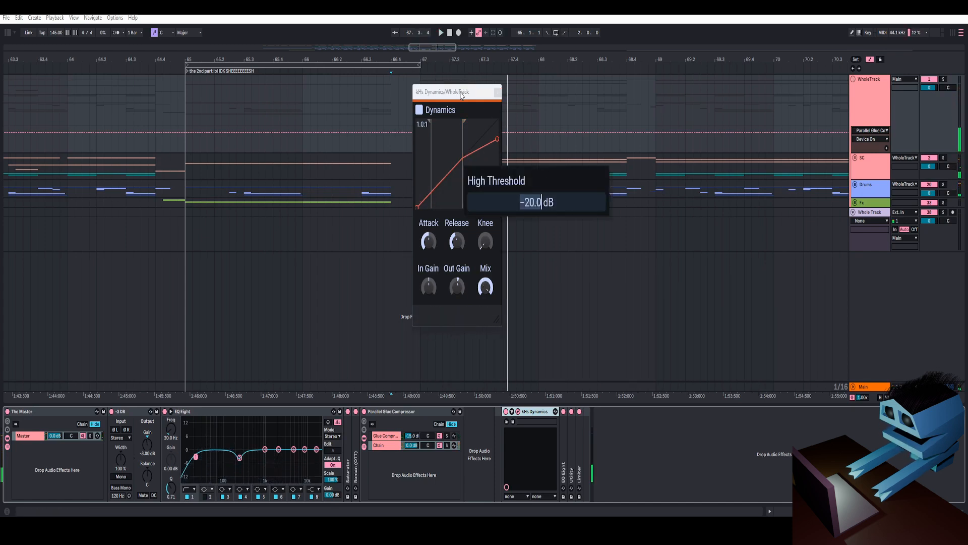
left_click(458, 291)
double_click(458, 285)
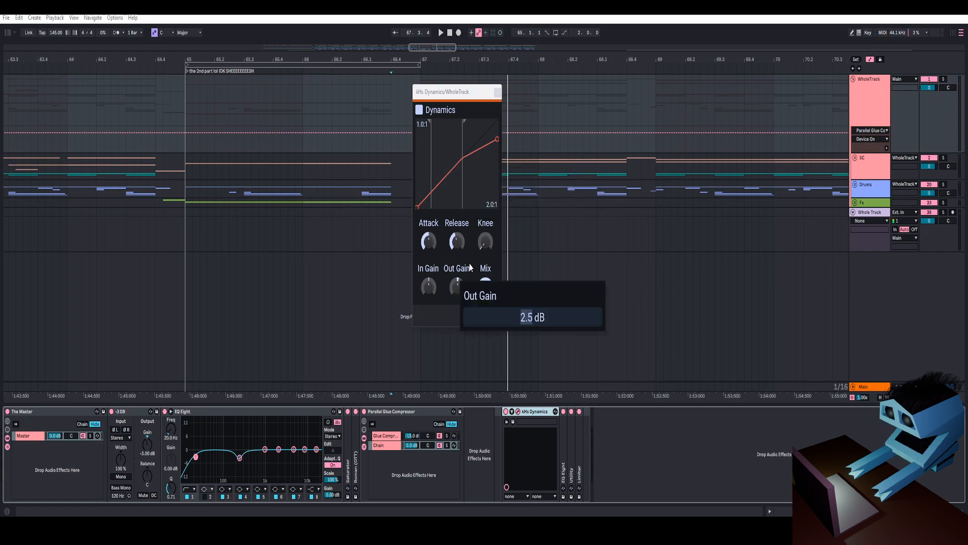
key("Return")
key("space")
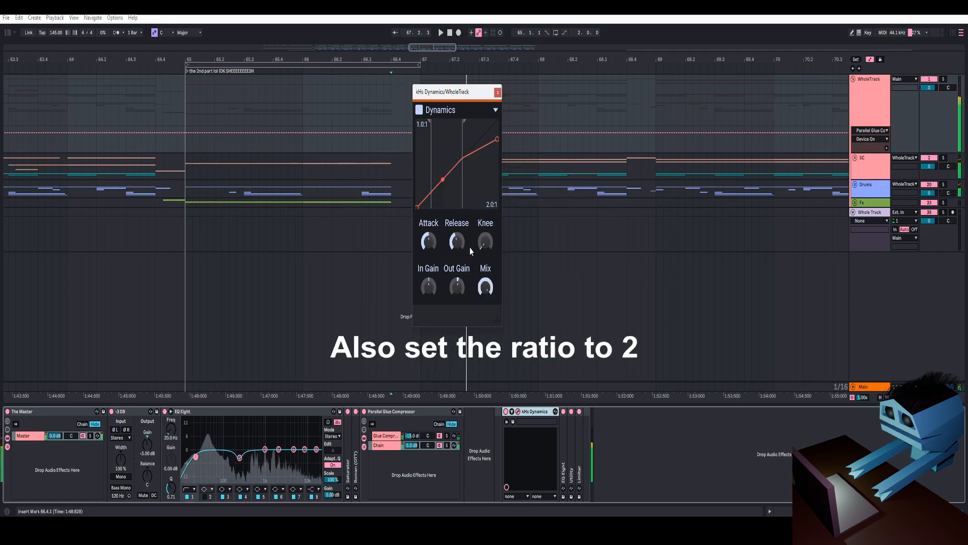
key("space")
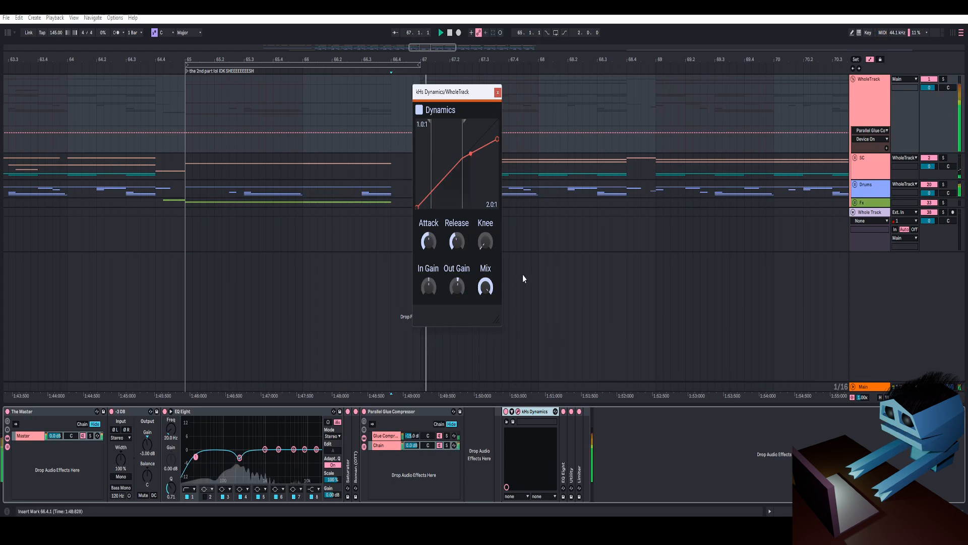
left_click(497, 93)
key("space")
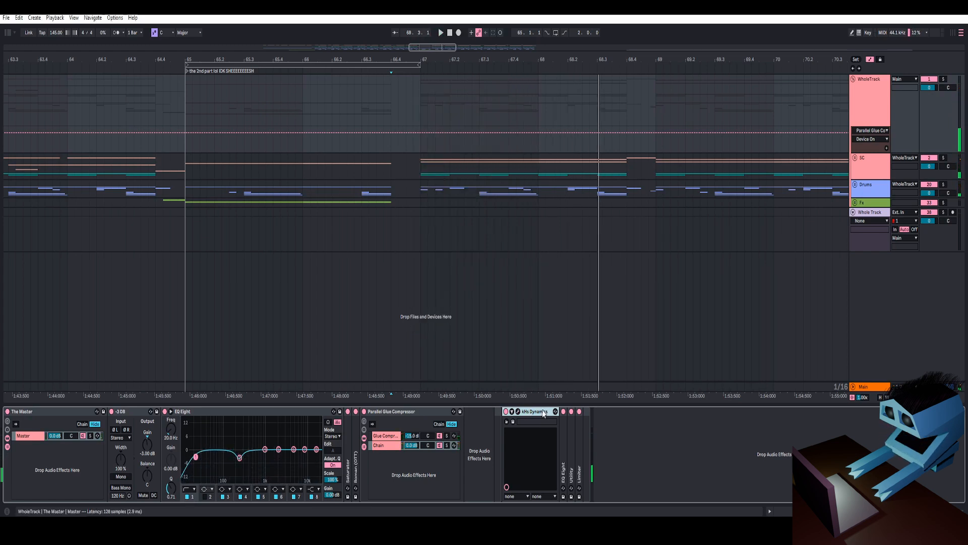
- Inspect an EQ Eight band on the master, then collapse it and expand the Utility and Limiter devices
double_click(563, 427)
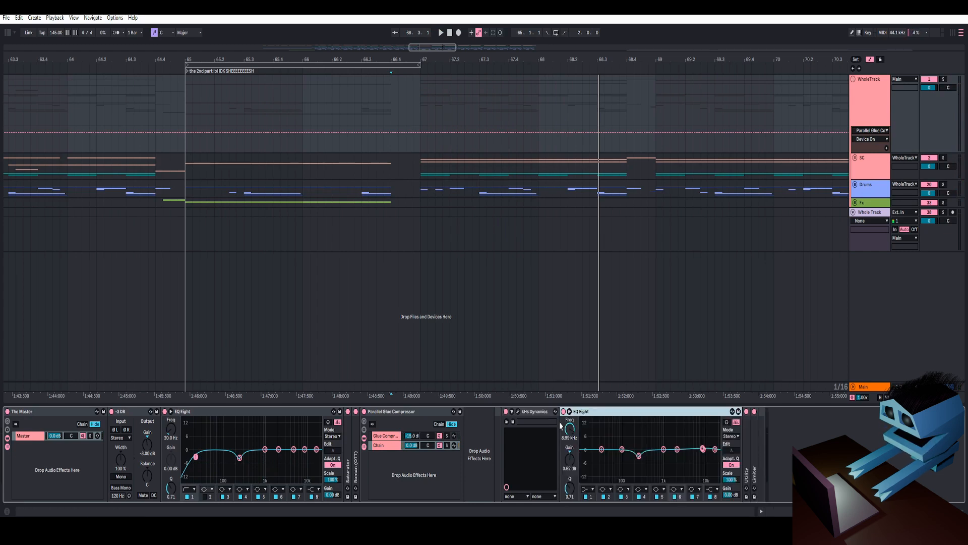
left_click(638, 456)
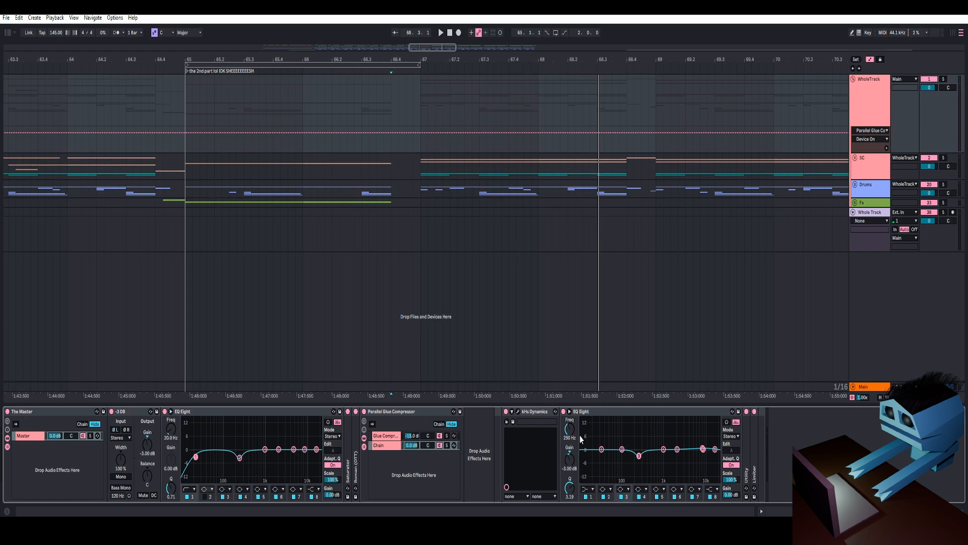
double_click(532, 412)
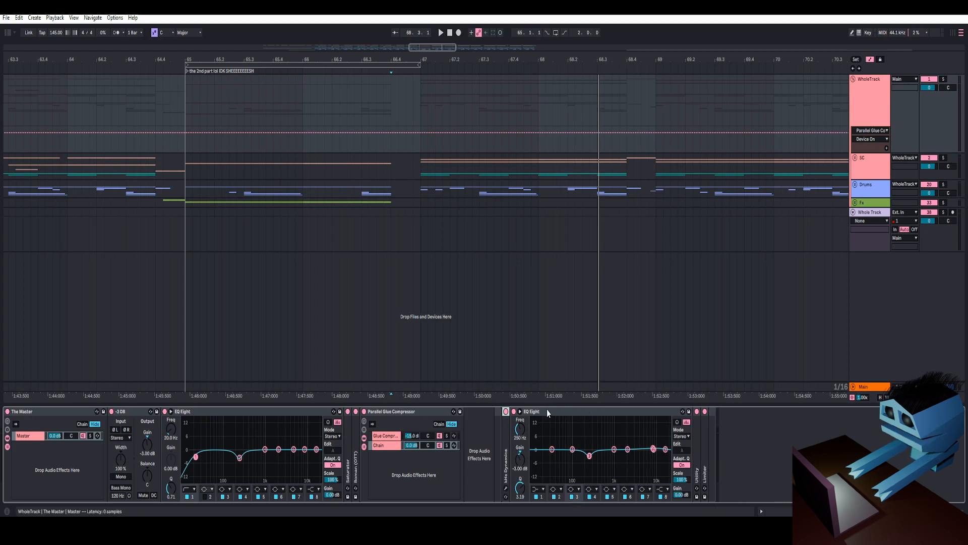
double_click(555, 412)
double_click(520, 437)
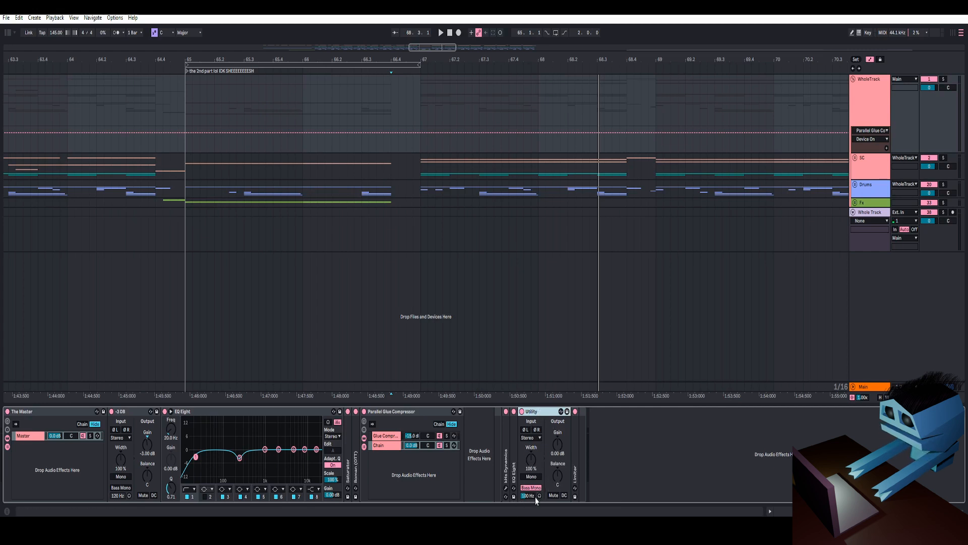
double_click(574, 456)
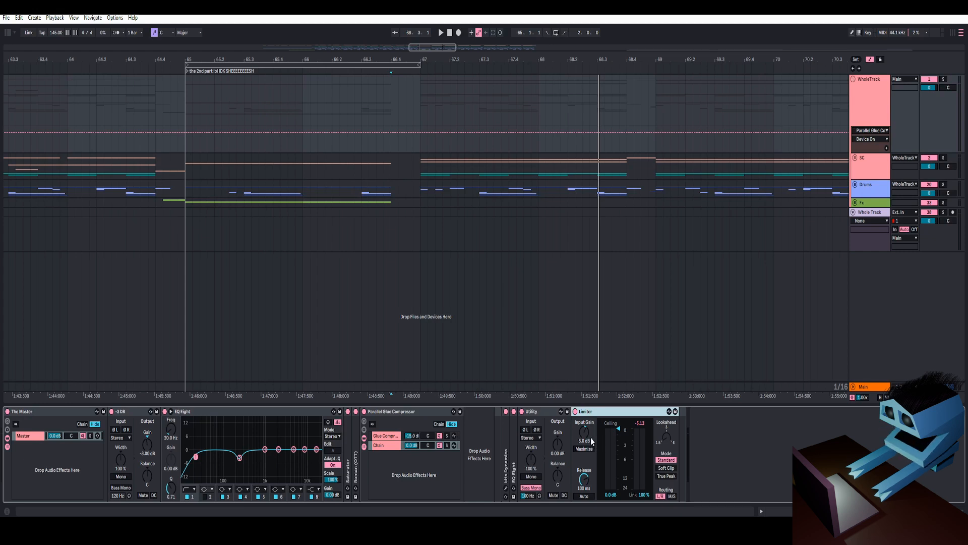
- Compare playback with the Limiter's input gain reset to 0 dB and restored to 6 dB
key("space")
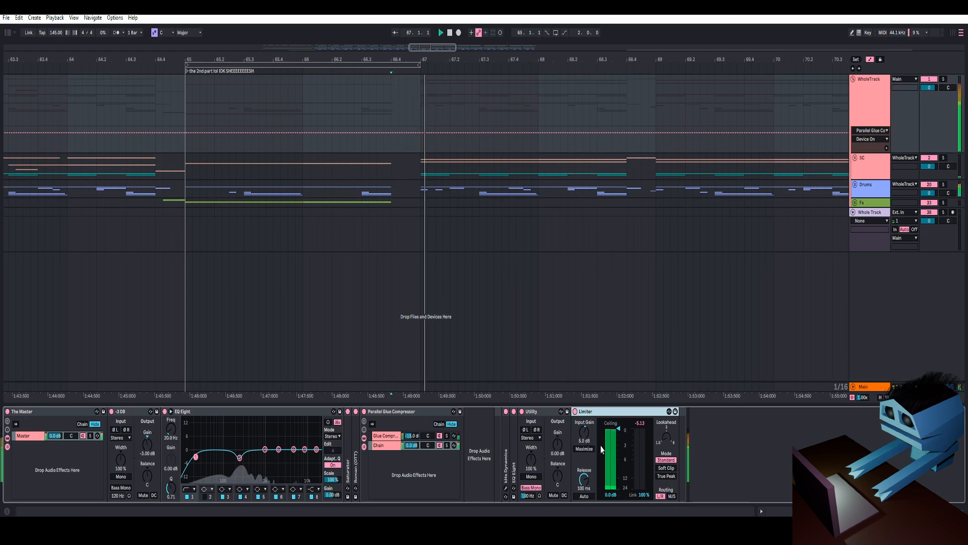
double_click(584, 438)
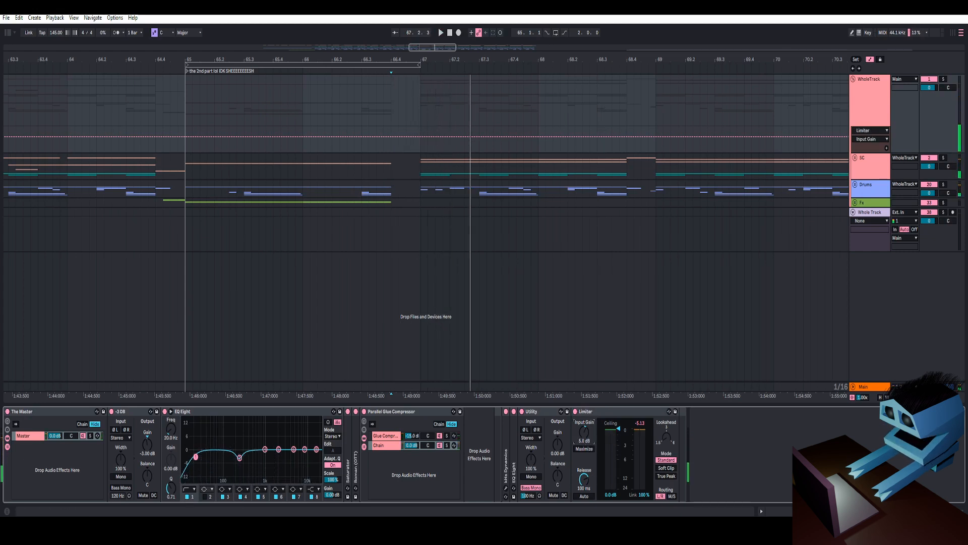
key("space")
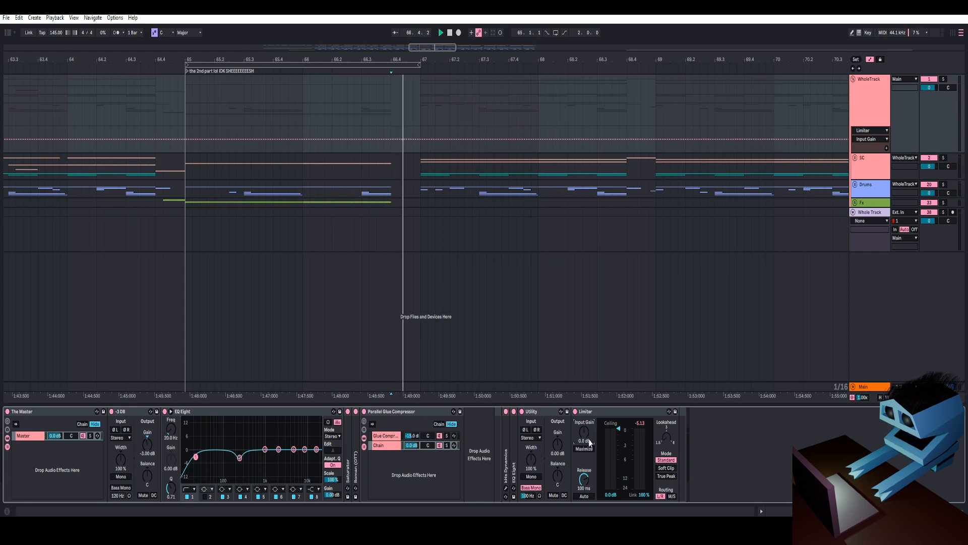
key("space")
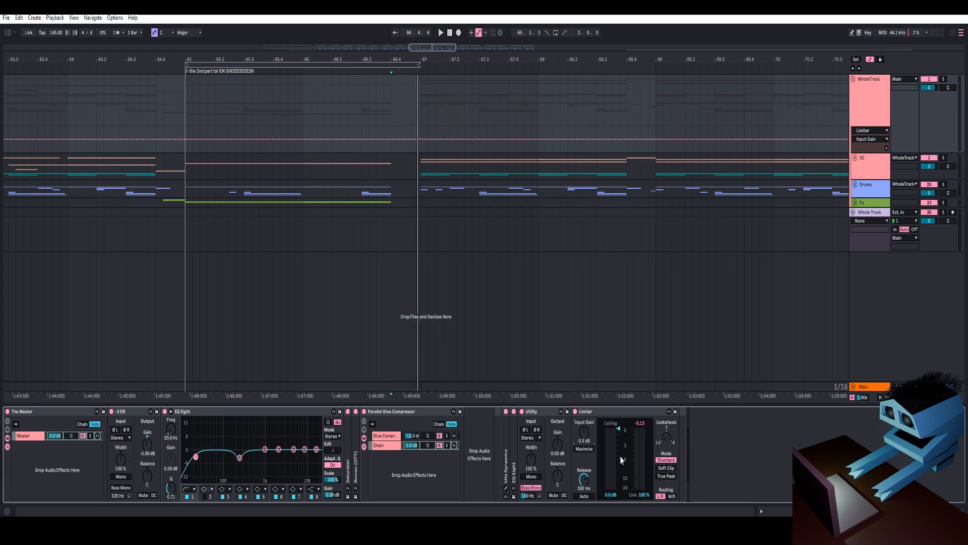
key("space")
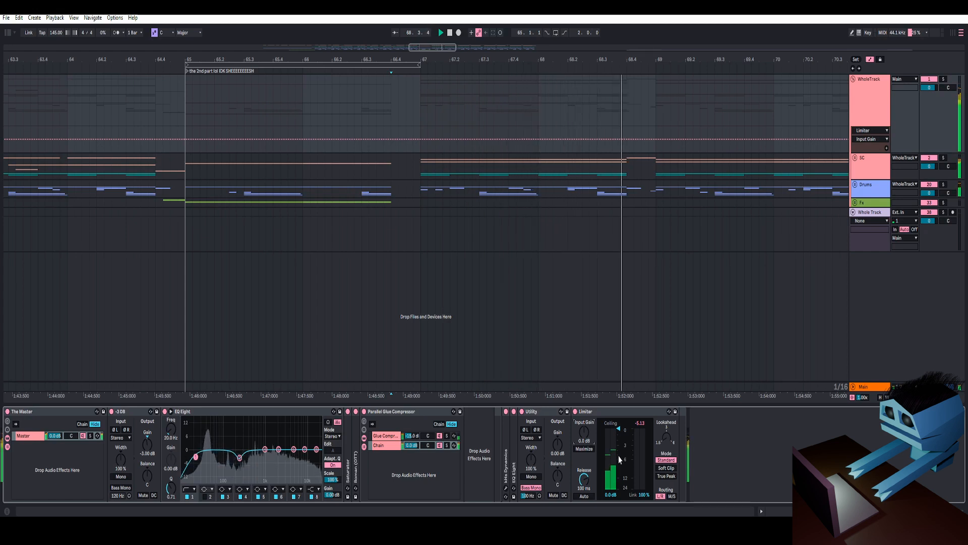
key("space")
key("space")
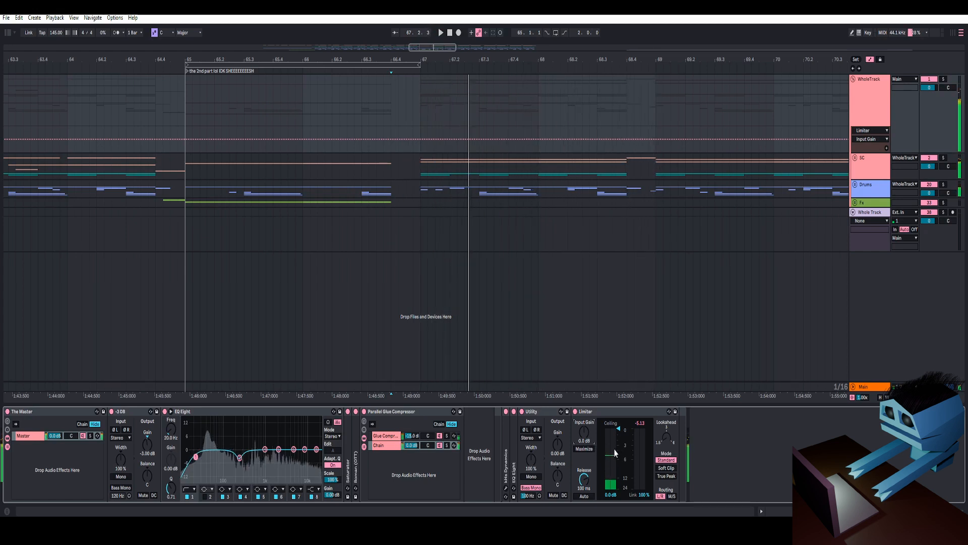
left_click_drag(584, 442, 583, 438)
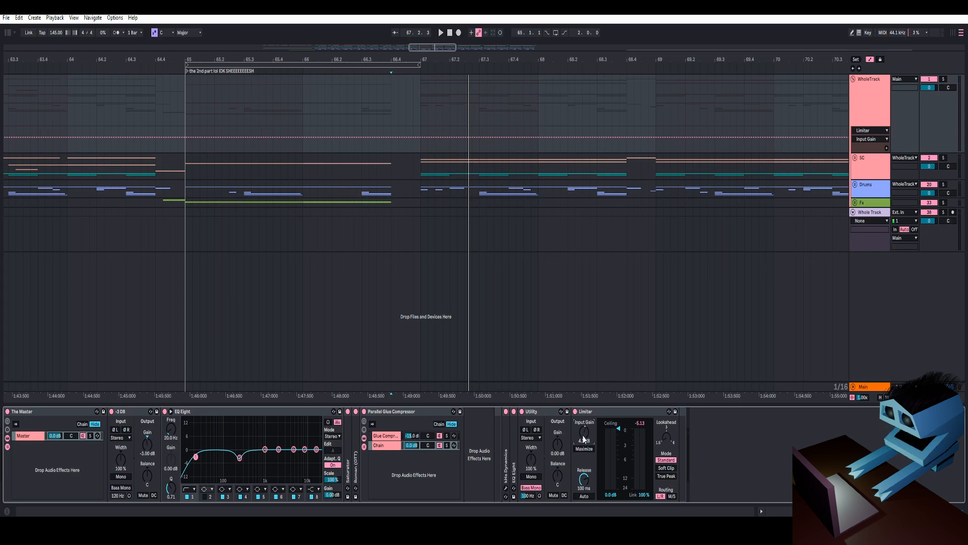
key("space")
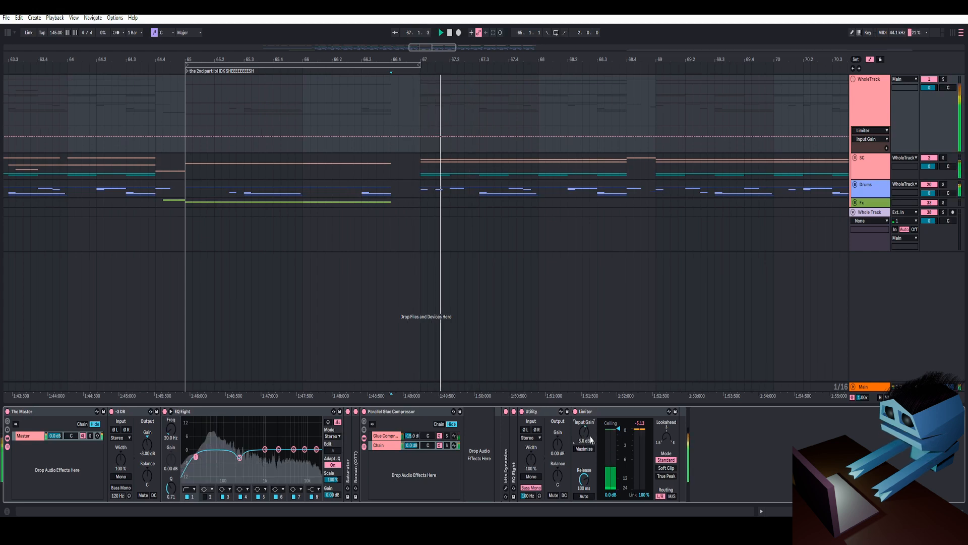
key("space")
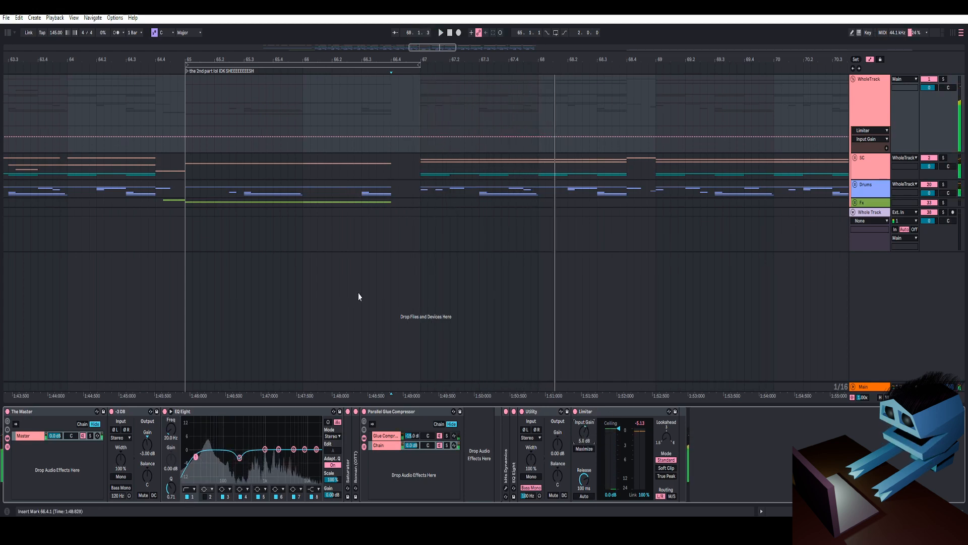
- Zoom out to the whole arrangement and select the WholeTrack track
left_click_drag(531, 60, 531, 66)
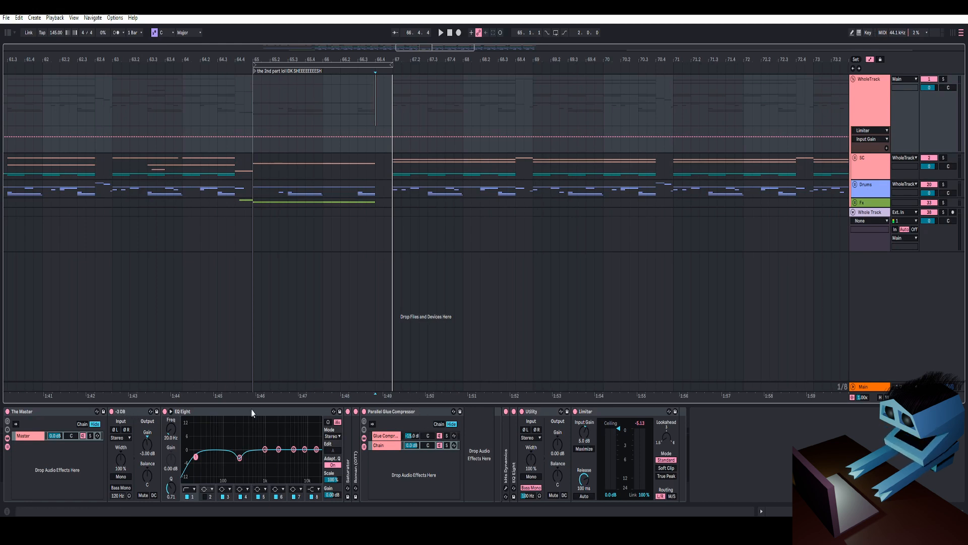
left_click_drag(422, 63, 422, 60)
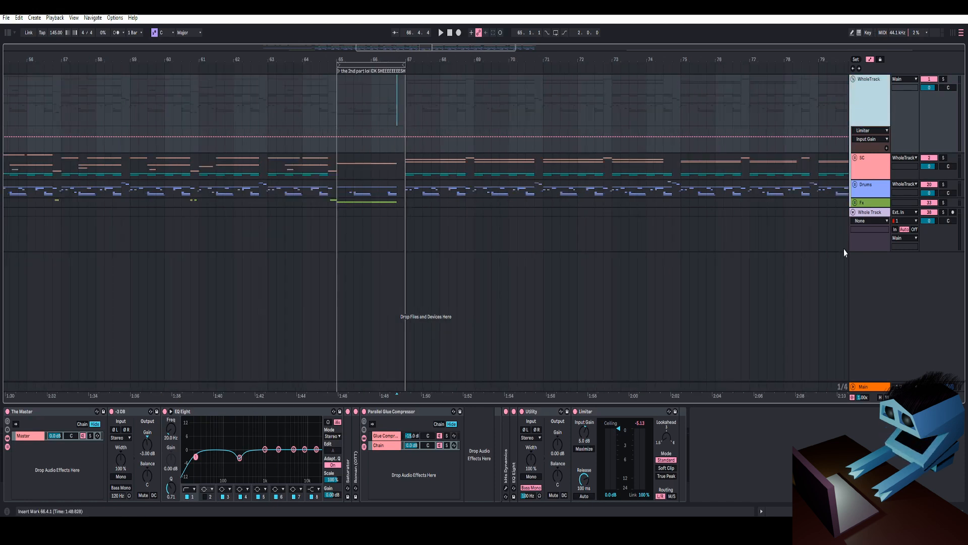
left_click_drag(738, 57, 549, 57)
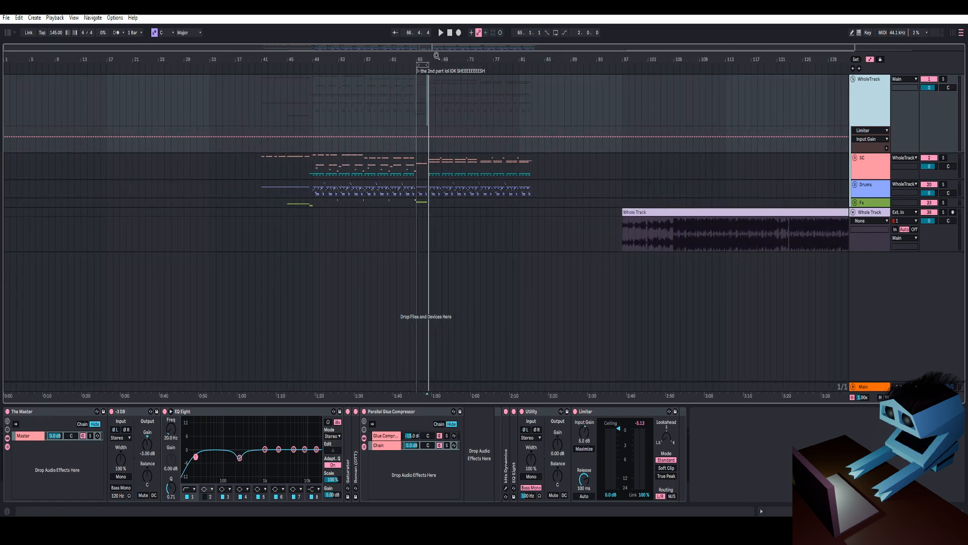
left_click_drag(436, 56, 510, 55)
left_click(871, 162)
left_click(867, 109)
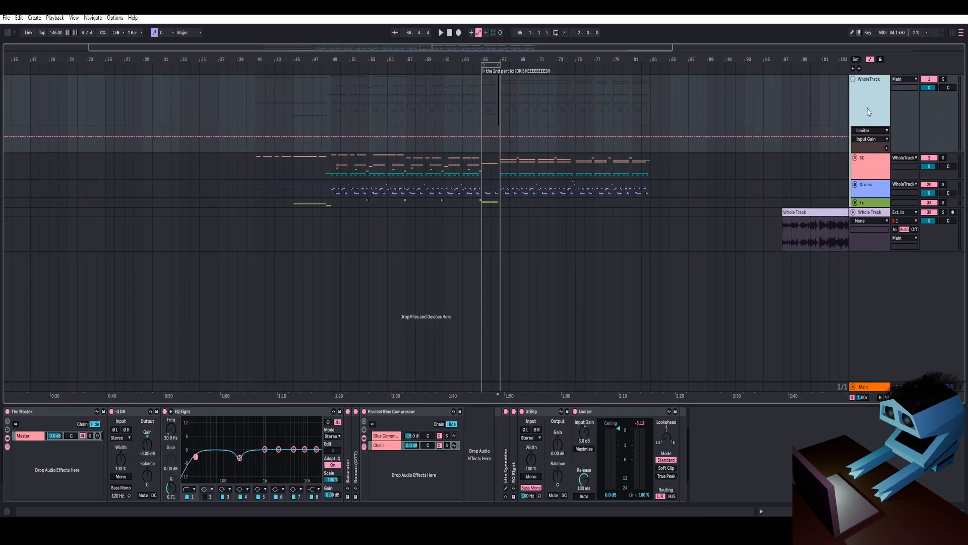